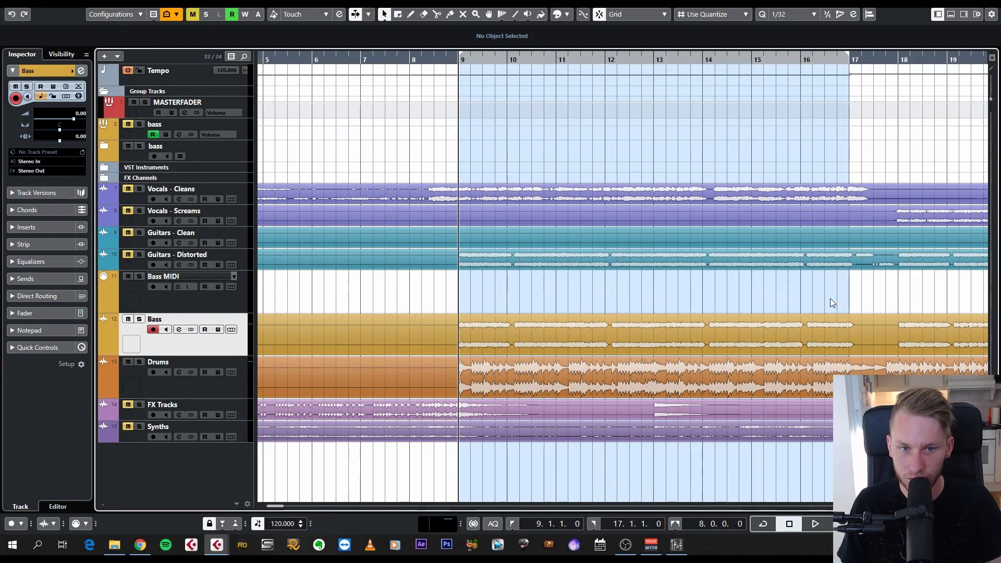
Examine the arrangement around the marked range from bar 9 to bar 17 at different zoom levels.
scroll(677, 286, "right", 3)
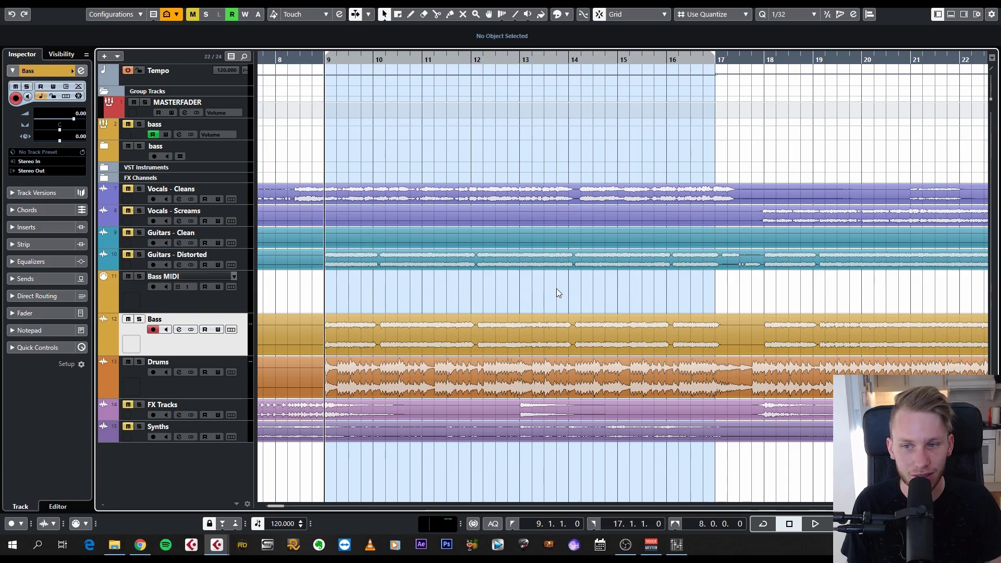
scroll(390, 292, "up", 3, "ctrl")
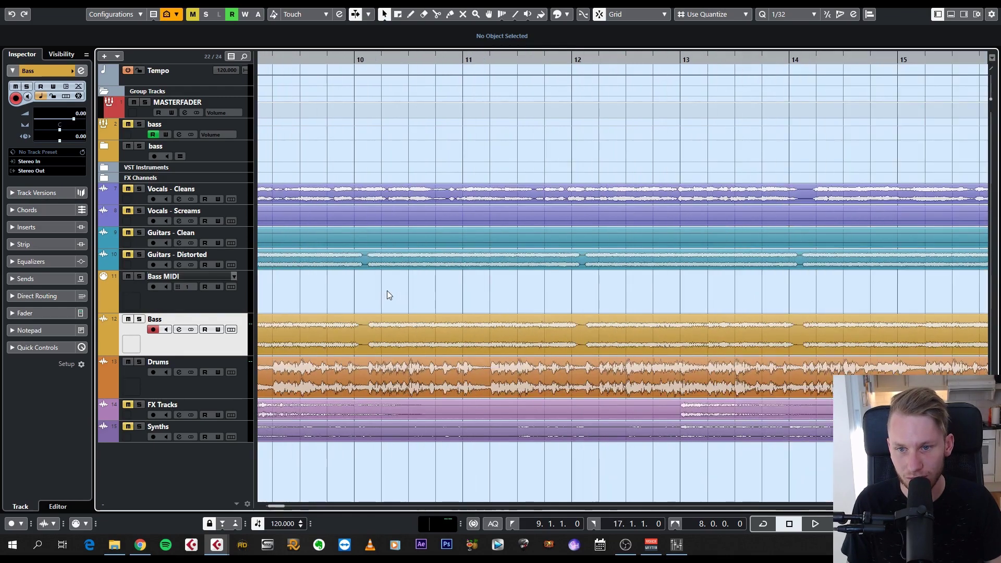
scroll(386, 295, "left", 5)
left_click(461, 60)
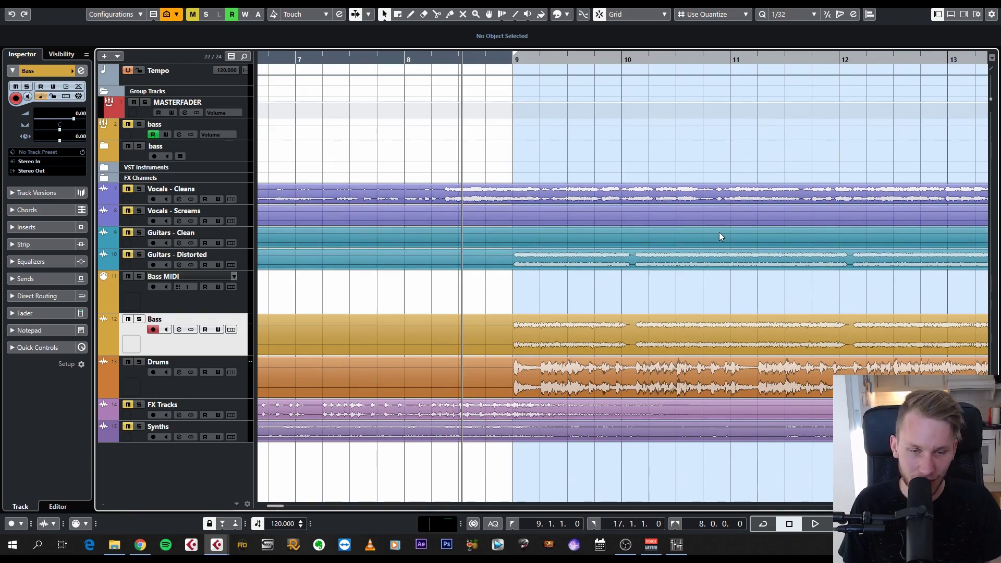
key("g")
key("g")
key("g")
key("g")
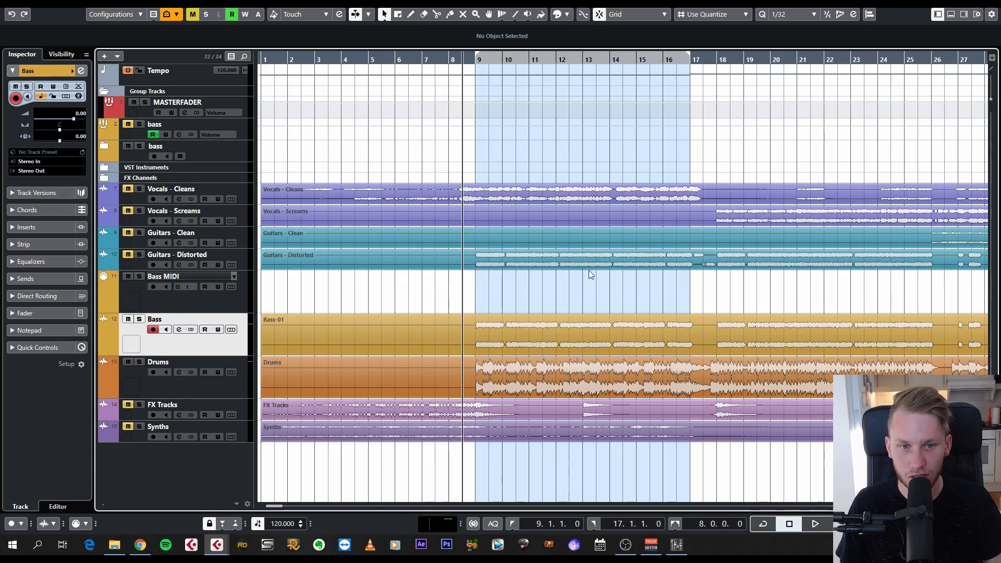
scroll(486, 274, "up", 4)
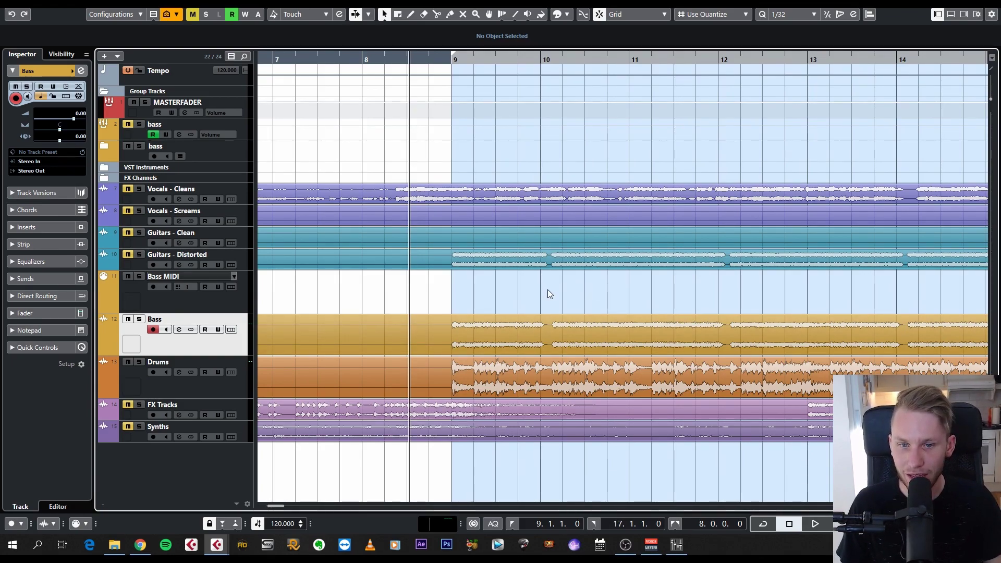
scroll(486, 308, "down", 5)
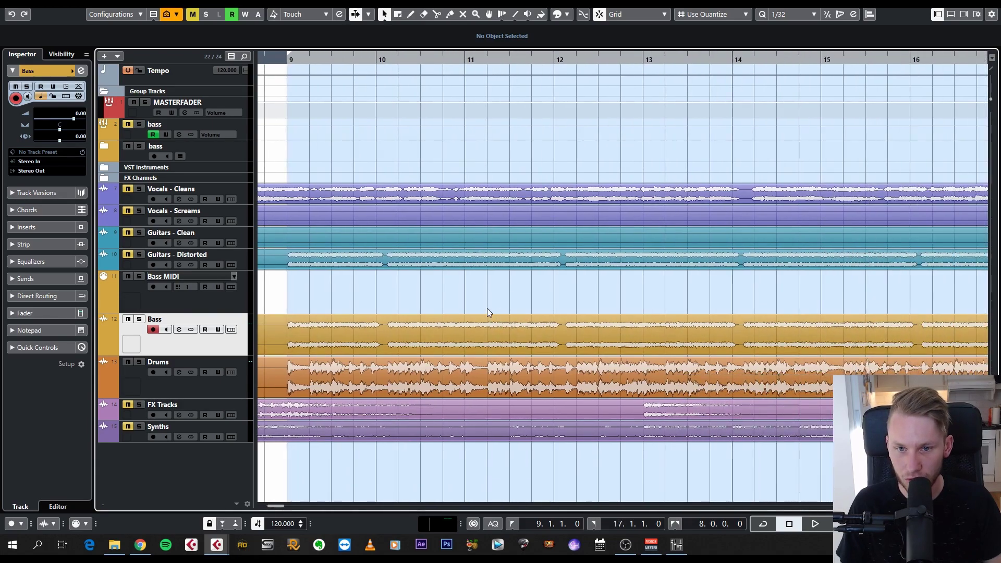
scroll(555, 297, "up", 3)
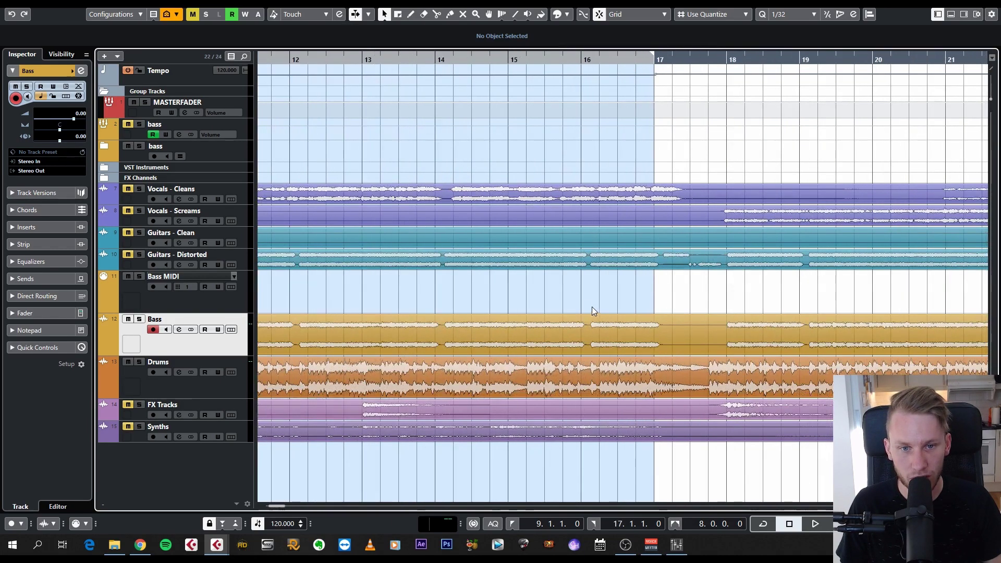
scroll(695, 305, "up", 2)
key("KP_1")
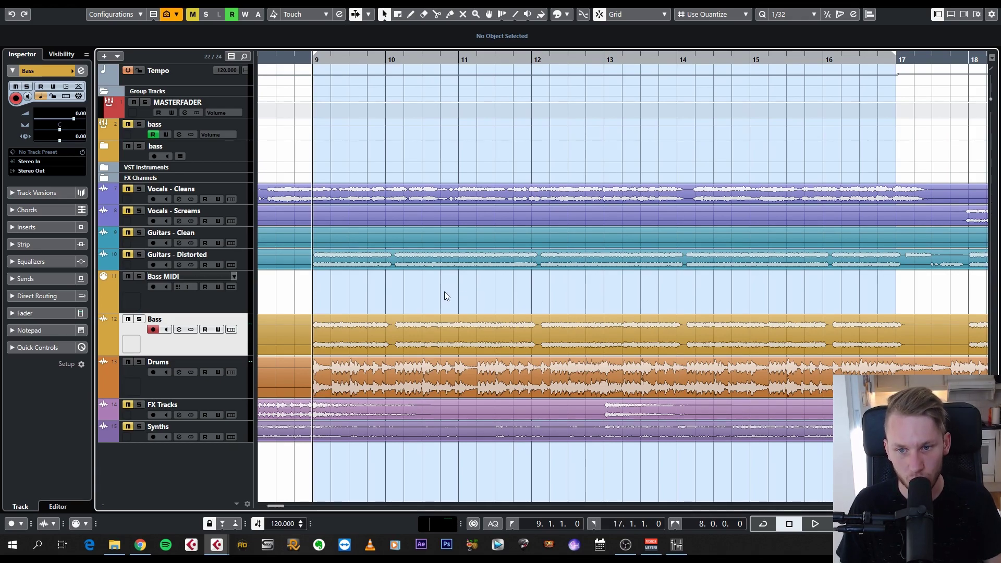
key("g")
key("g")
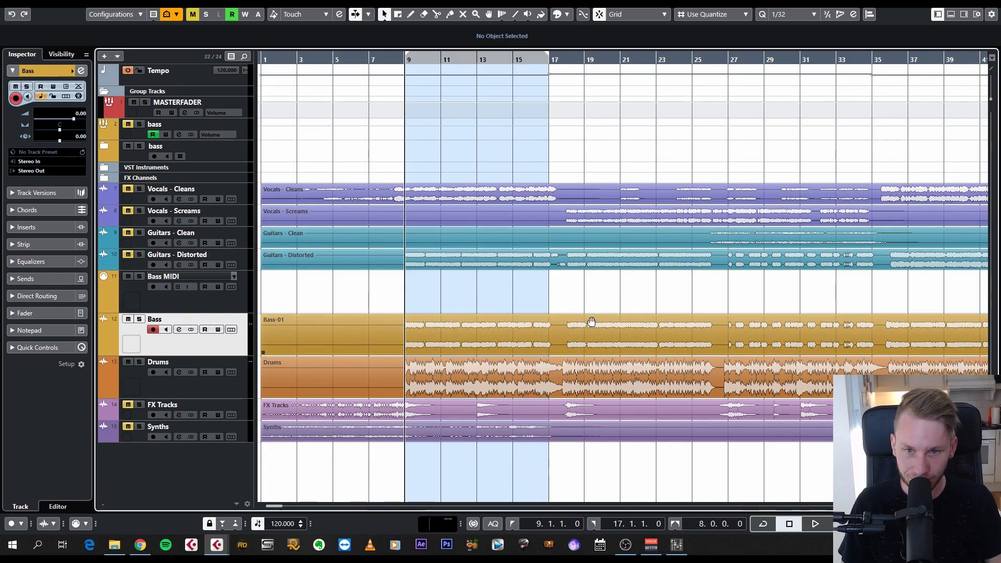
key("h")
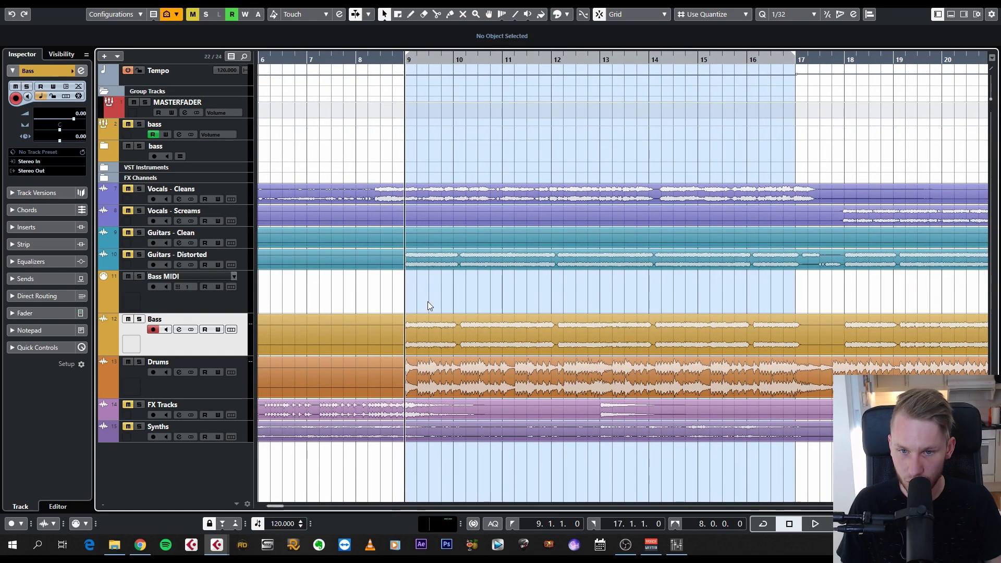
Play back the bass and drums from midway through bar 8 into the marked range.
scroll(430, 306, "left", 2)
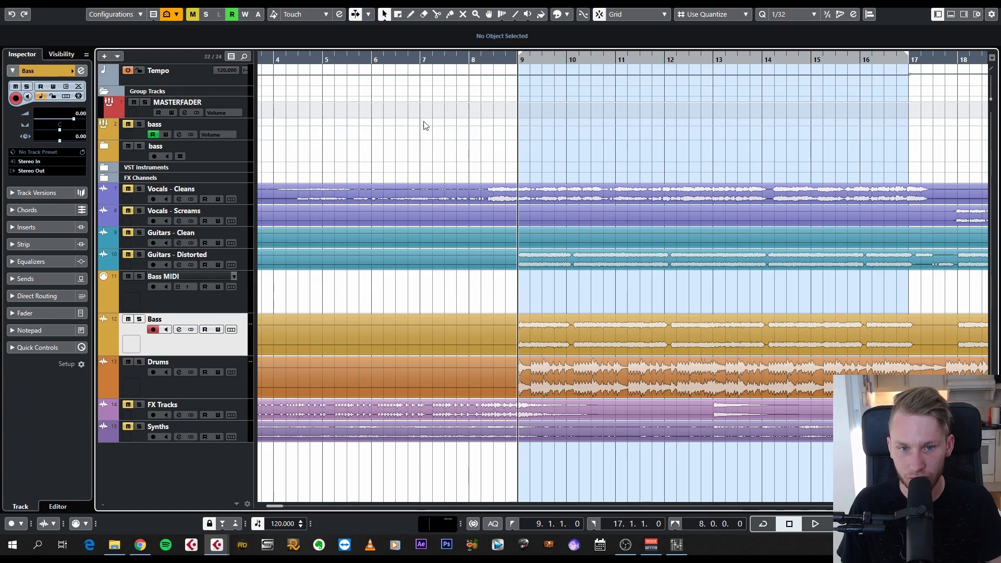
left_click(492, 59)
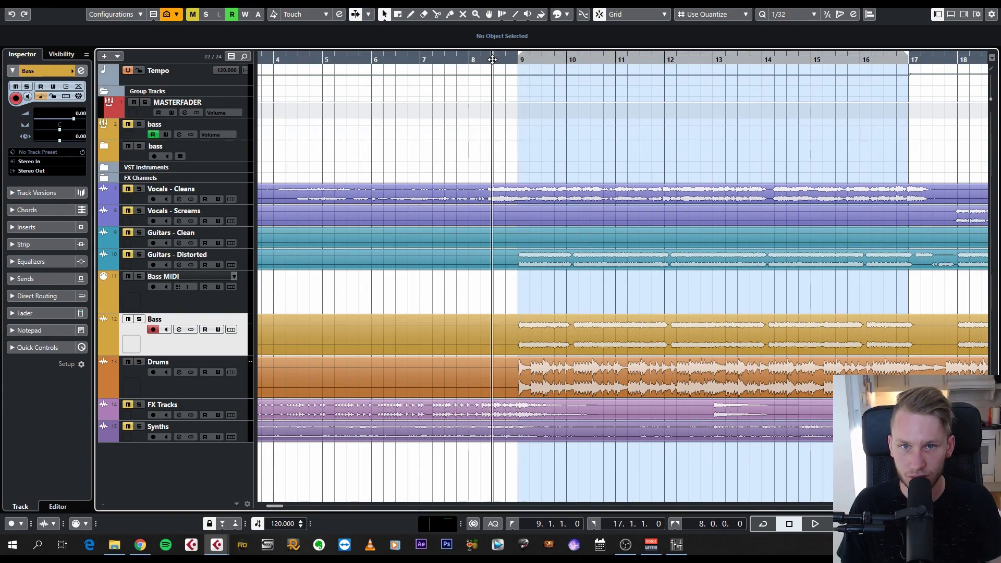
scroll(549, 48, "up", 2)
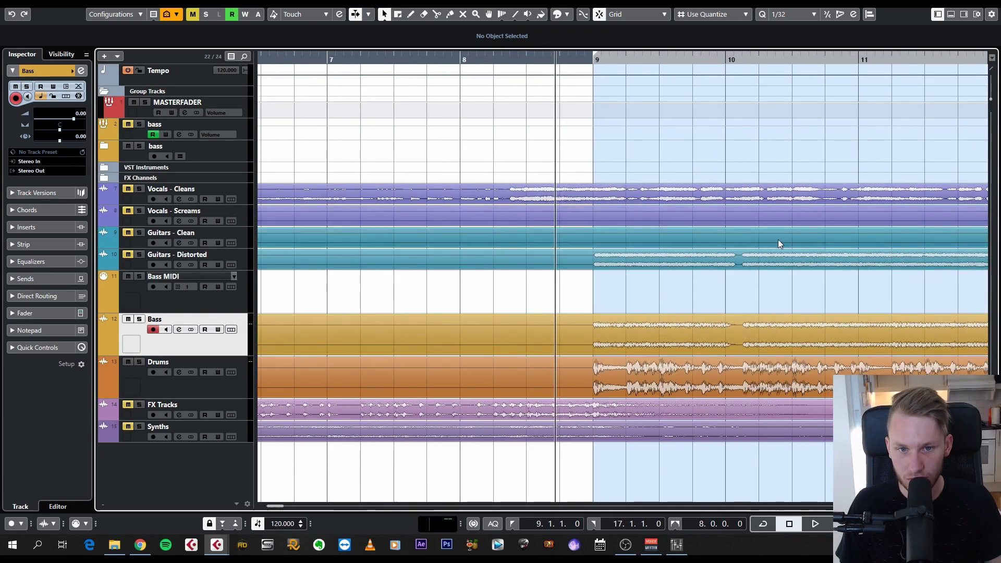
scroll(538, 238, "up", 3)
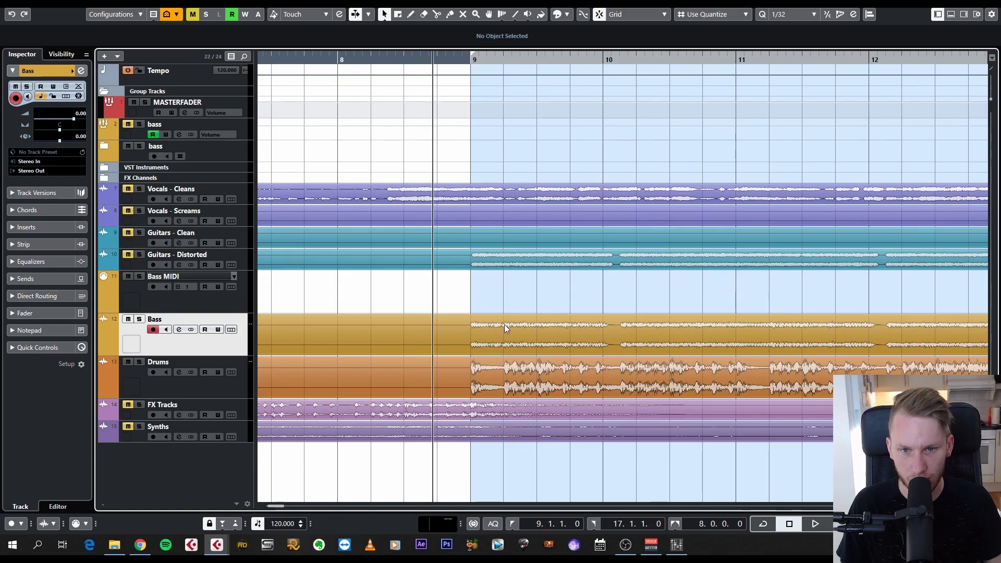
key("space")
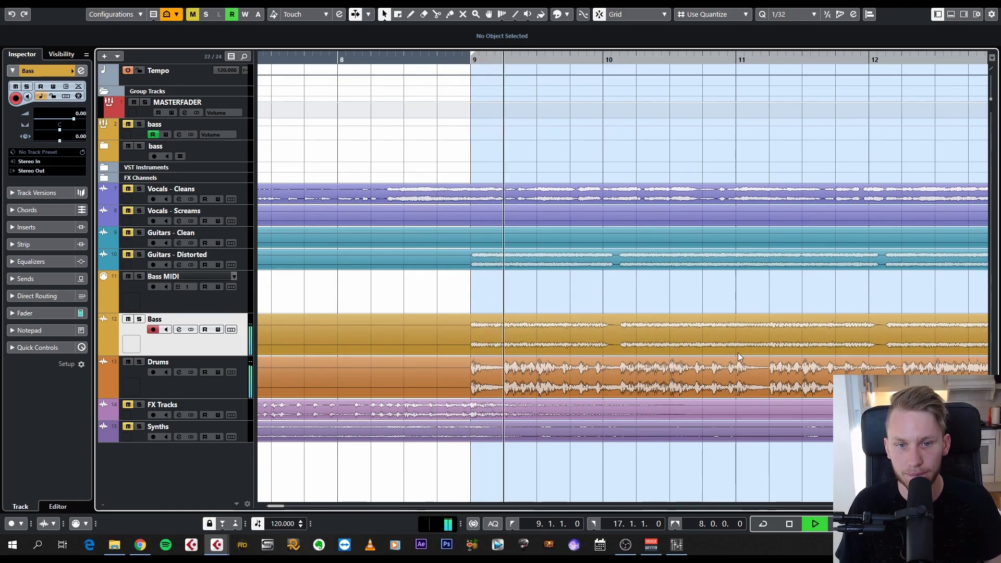
scroll(525, 338, "right", 5)
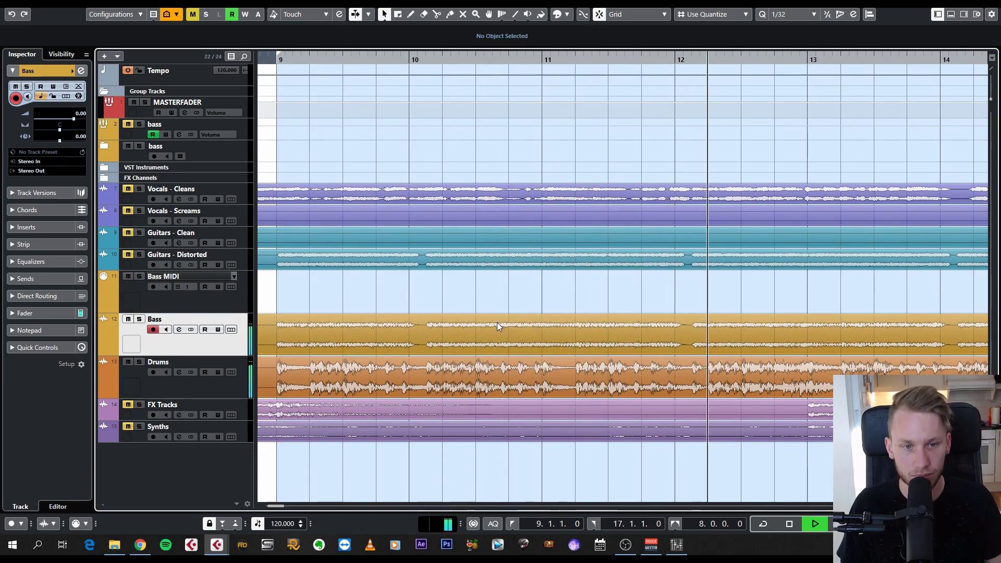
Listen to the Bass track soloed, stop playback and return the cursor to the start of the marked range at bar 9.
key("s")
key("g")
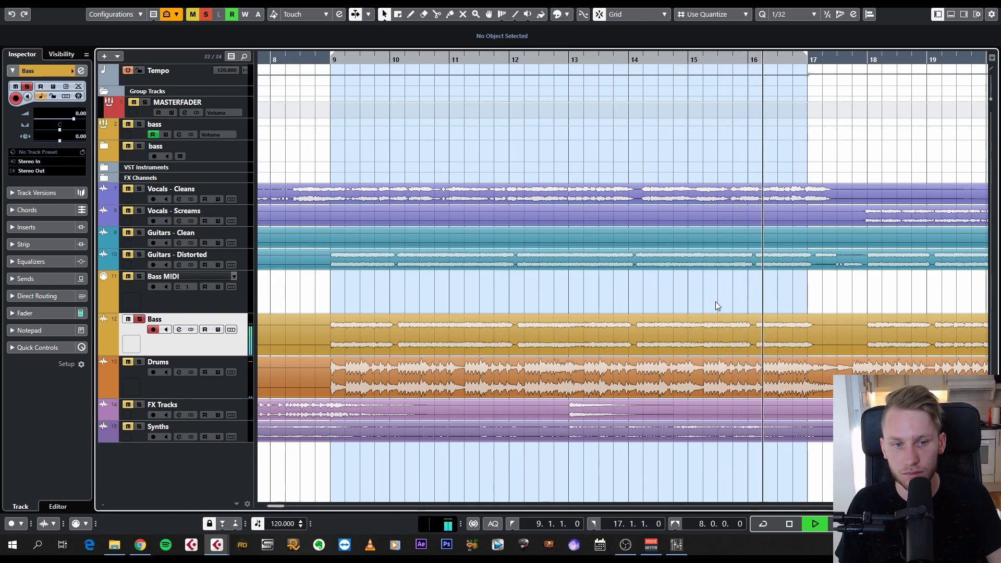
key("space")
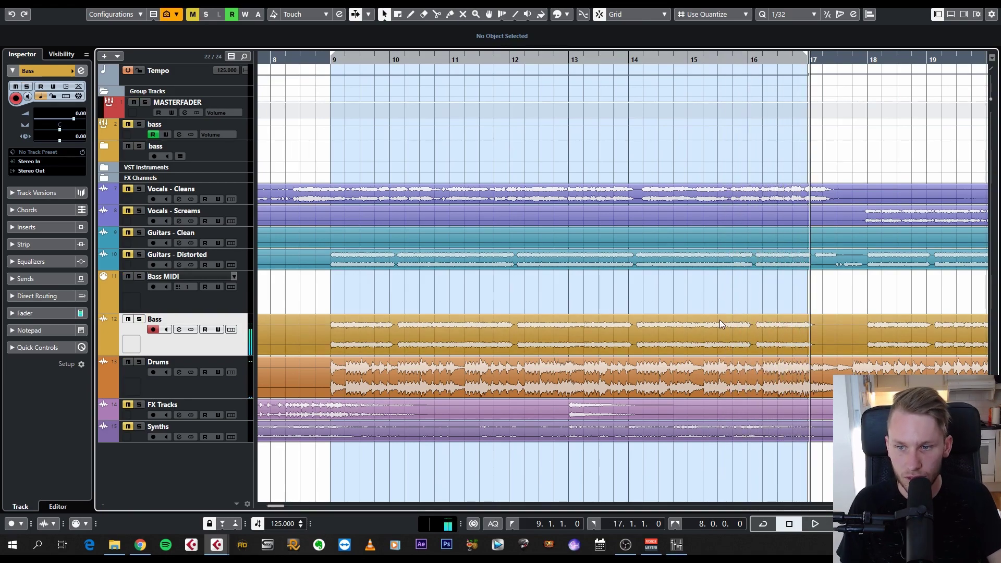
scroll(486, 327, "left", 3)
key("KP_1")
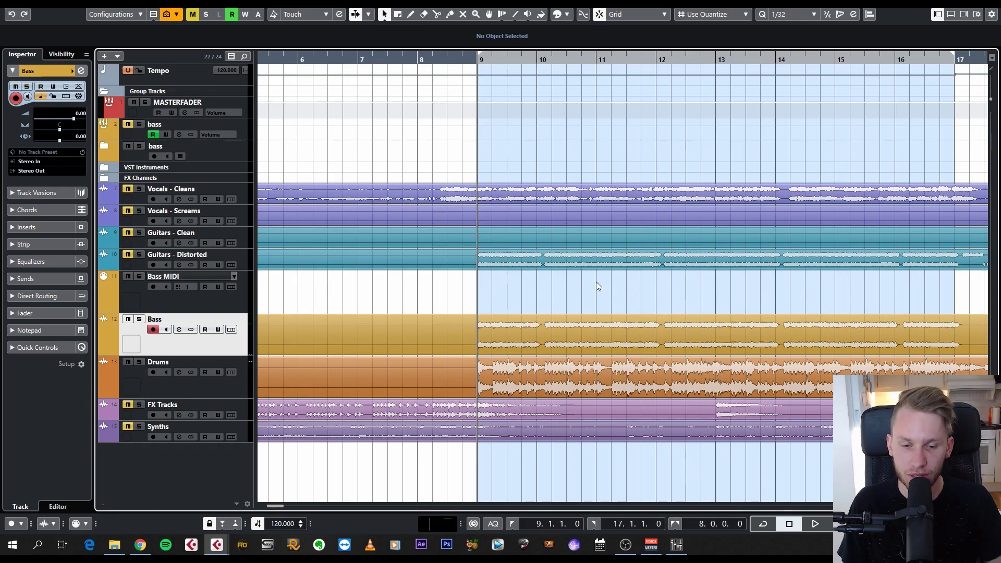
Inspect the Bass and Drums waveforms up close and as an overview across bars 9 to 17.
scroll(541, 338, "up", 4)
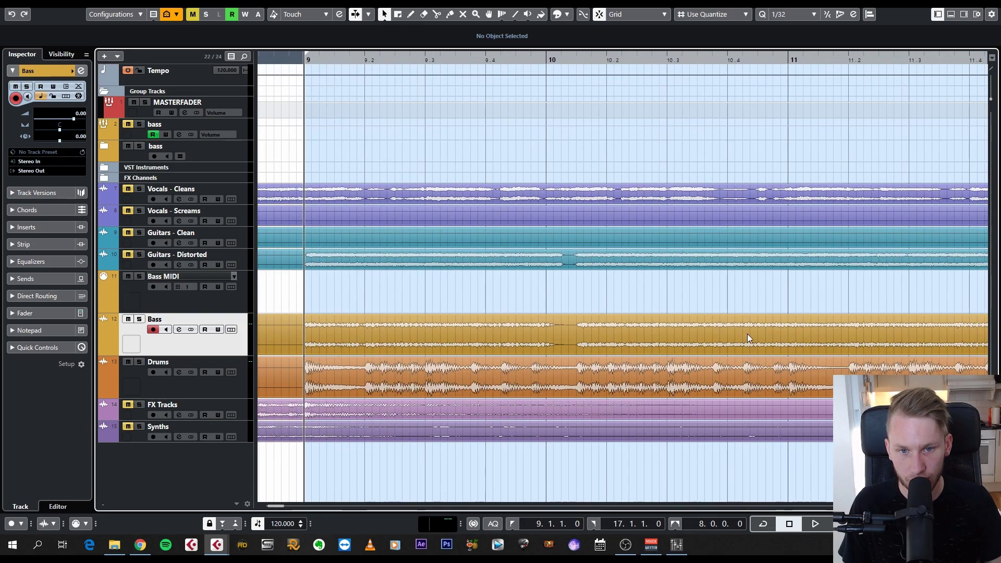
scroll(678, 334, "right", 3)
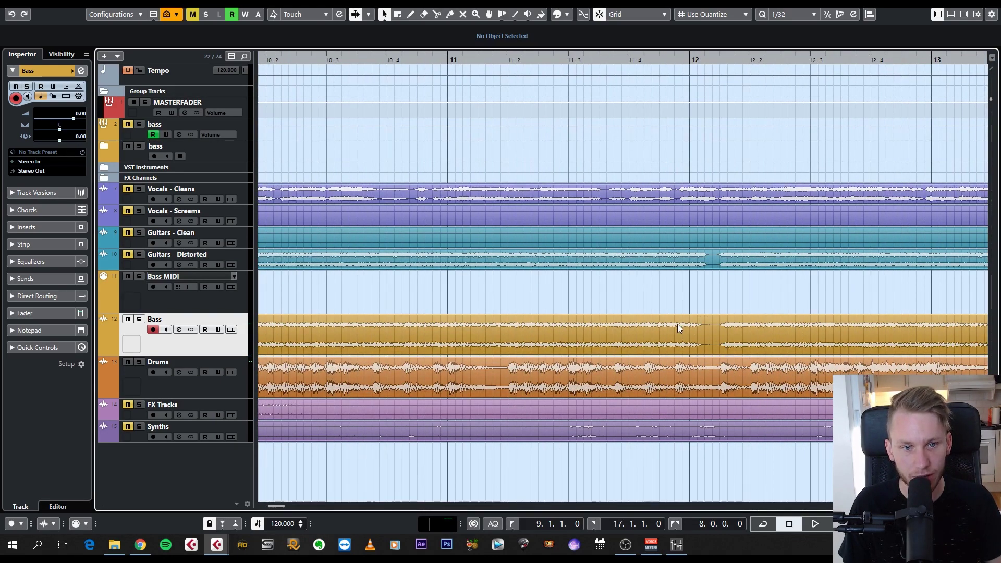
scroll(730, 328, "down", 4)
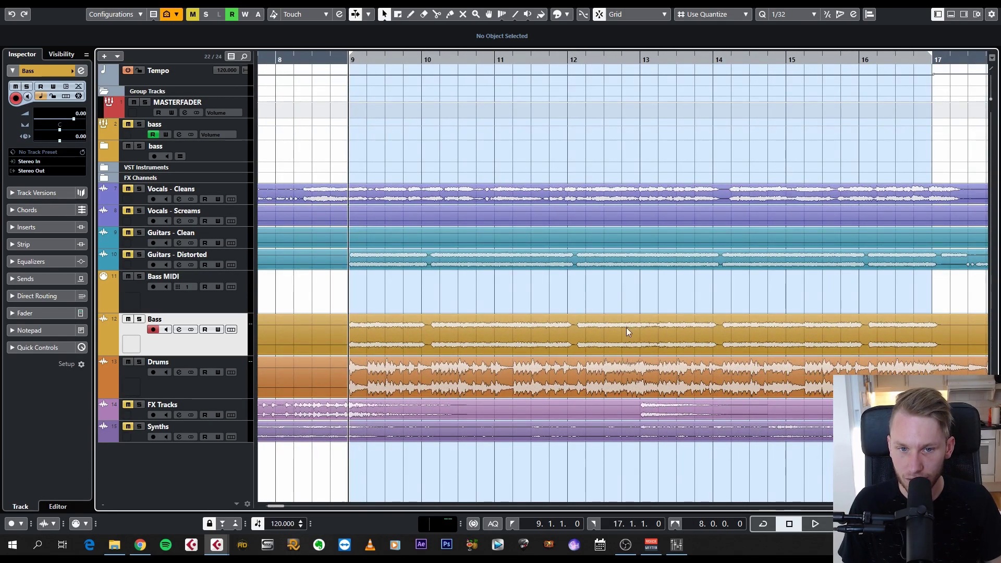
scroll(578, 337, "up", 5)
scroll(778, 348, "down", 8)
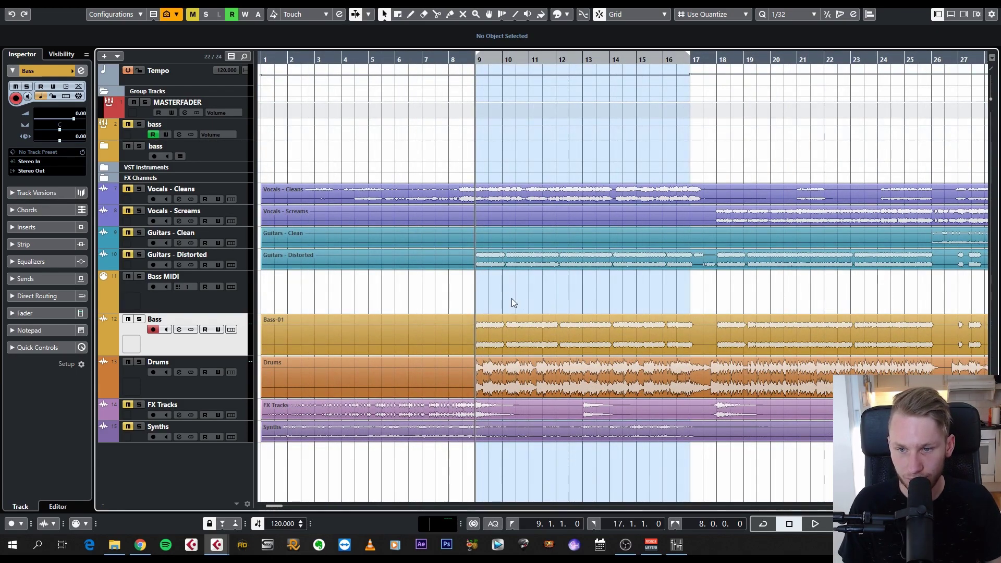
scroll(512, 298, "up", 5)
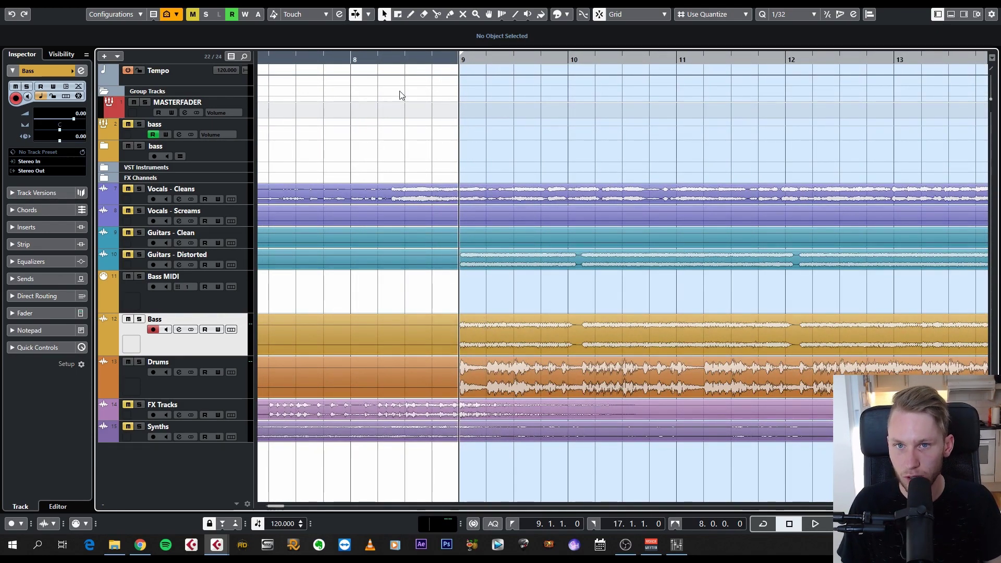
left_click(404, 57)
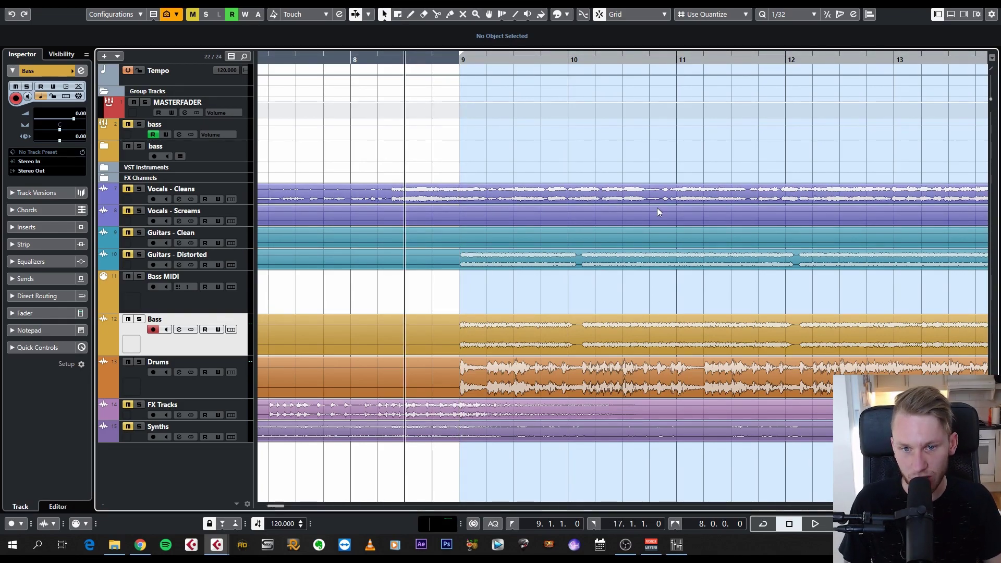
scroll(438, 220, "up", 3)
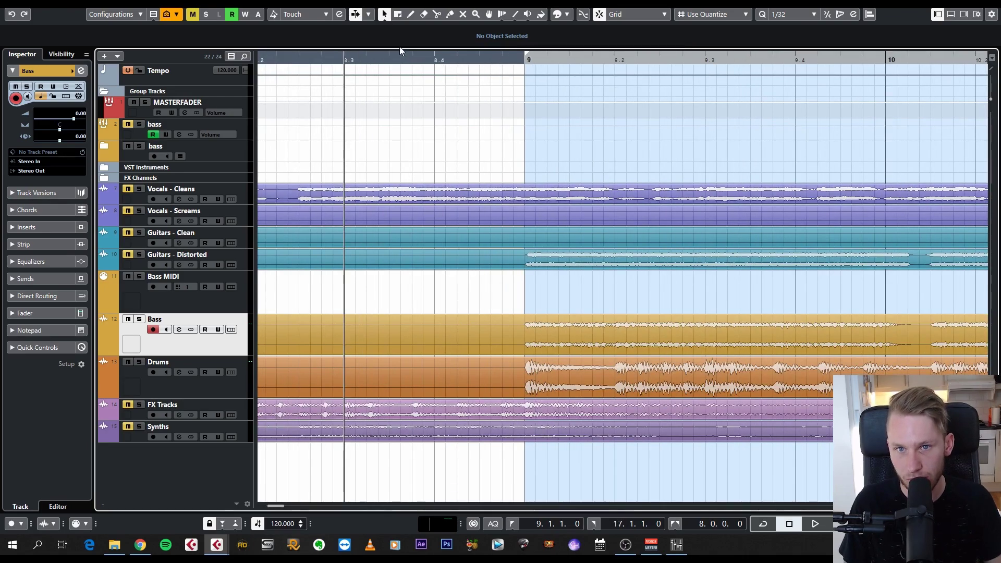
scroll(541, 137, "down", 3)
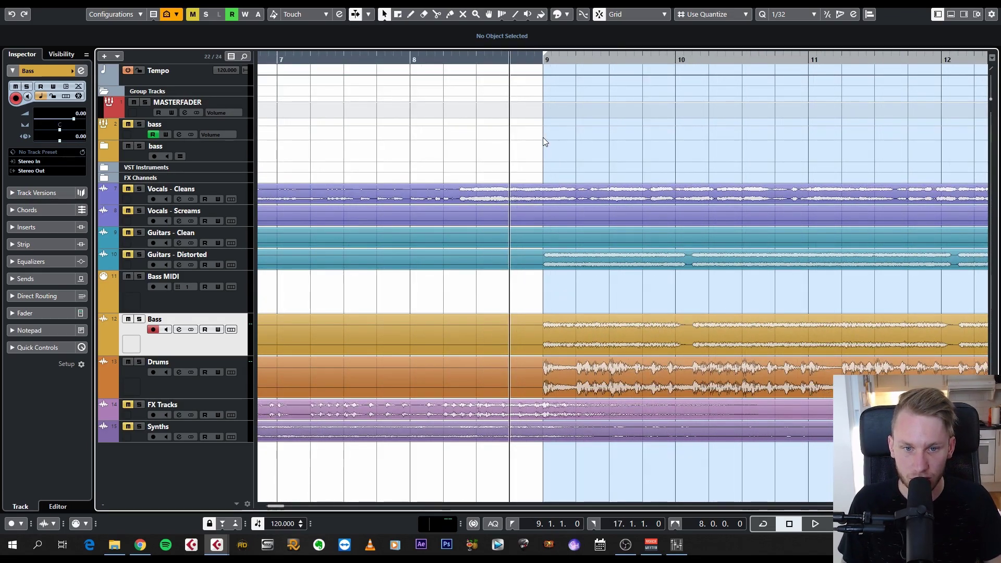
left_click(542, 137)
scroll(762, 288, "down", 3)
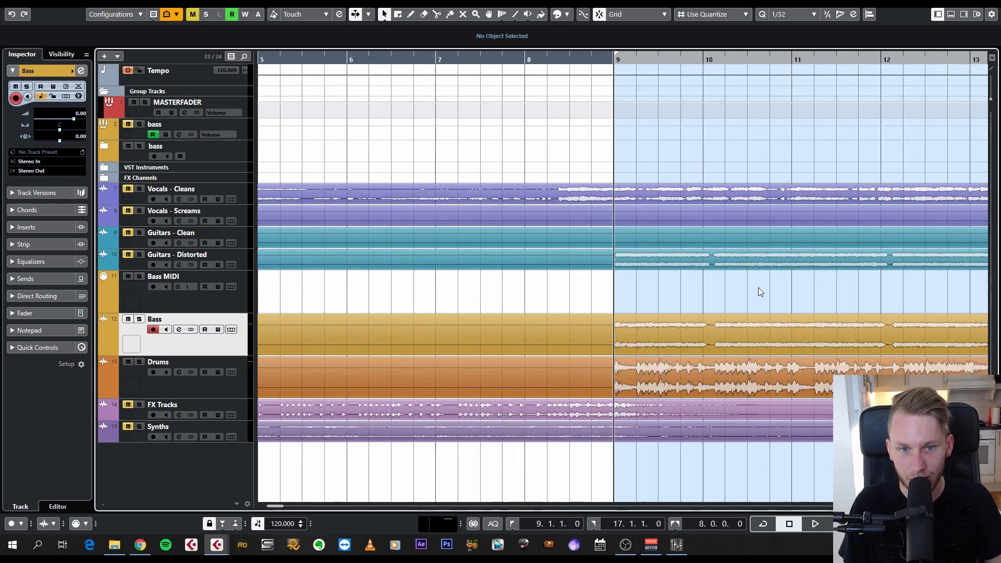
scroll(612, 289, "down", 5)
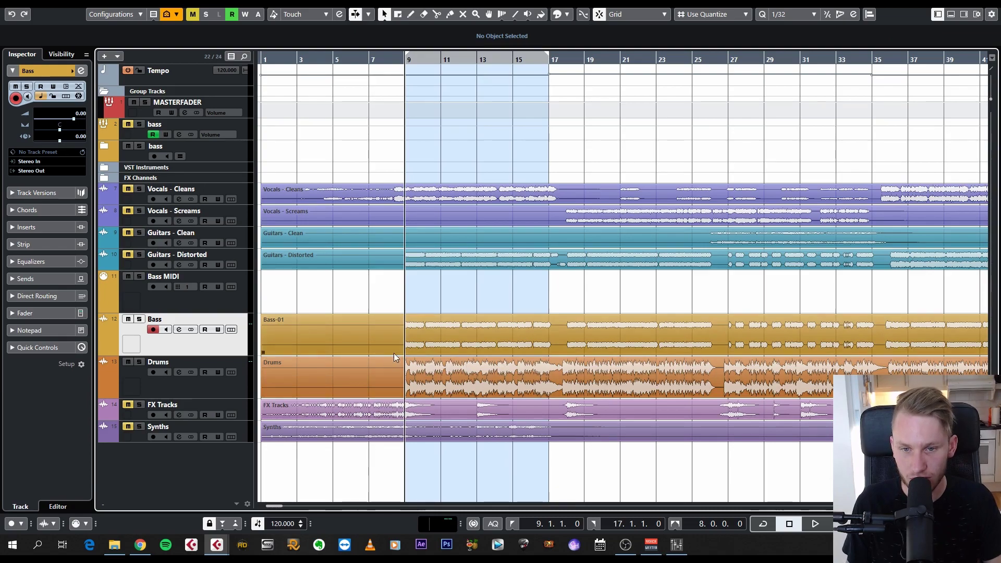
scroll(354, 325, "up", 4)
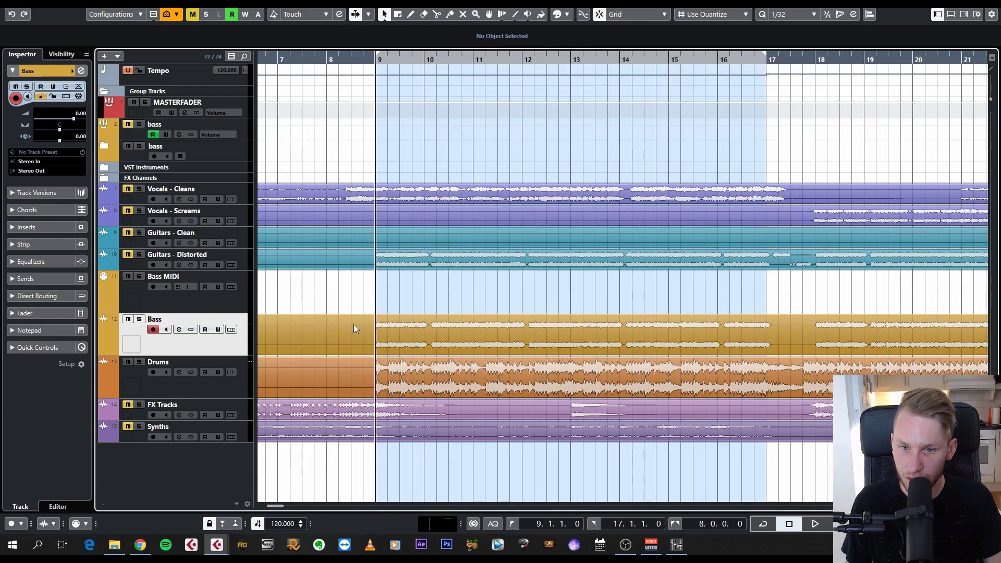
Select the Bass MIDI track, view the Halfmoon ABZ 5 Bass Instrument loaded in its Kontakt 5, and close the instrument window.
scroll(386, 329, "left", 4)
left_click(174, 293)
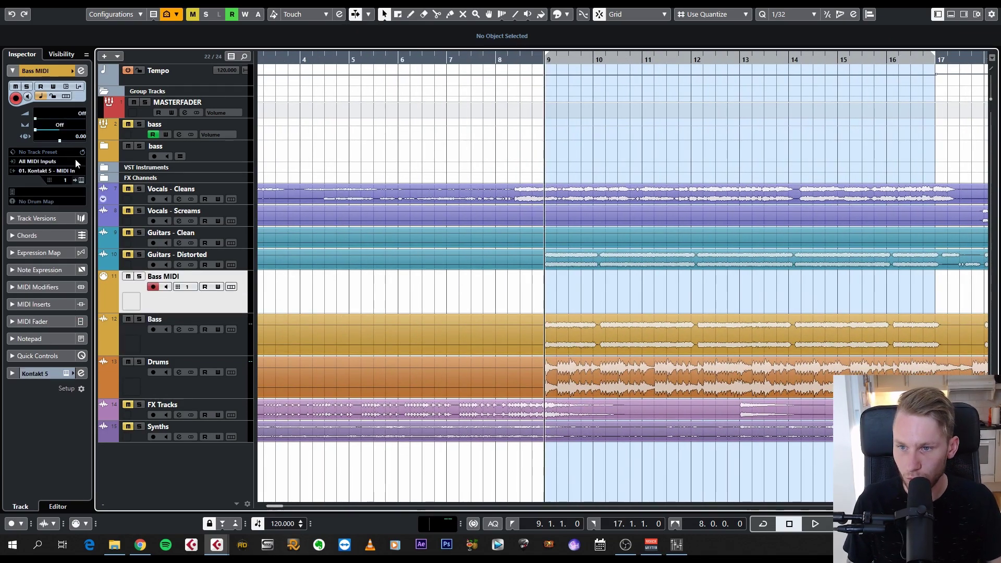
left_click(82, 180)
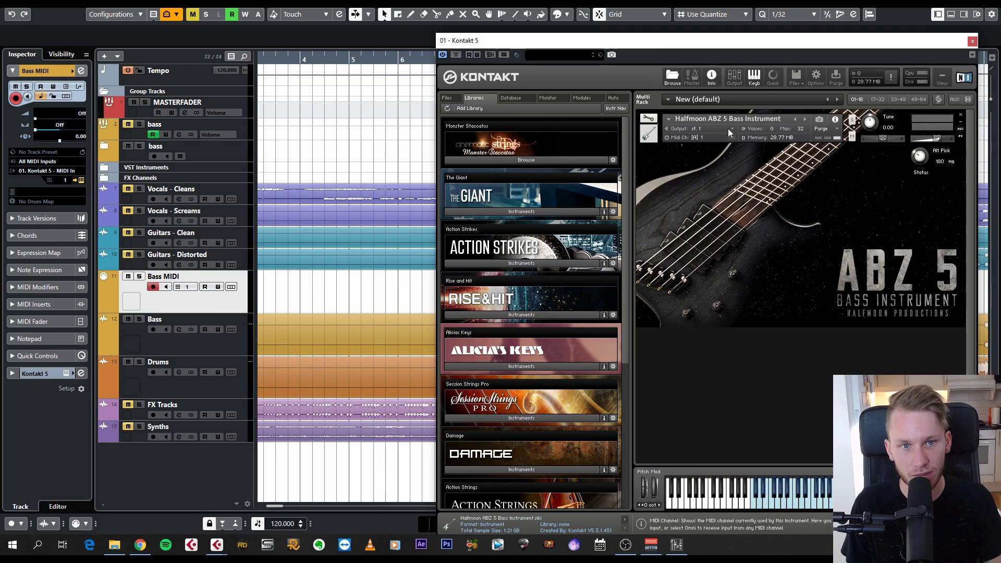
left_click_drag(701, 46, 645, 30)
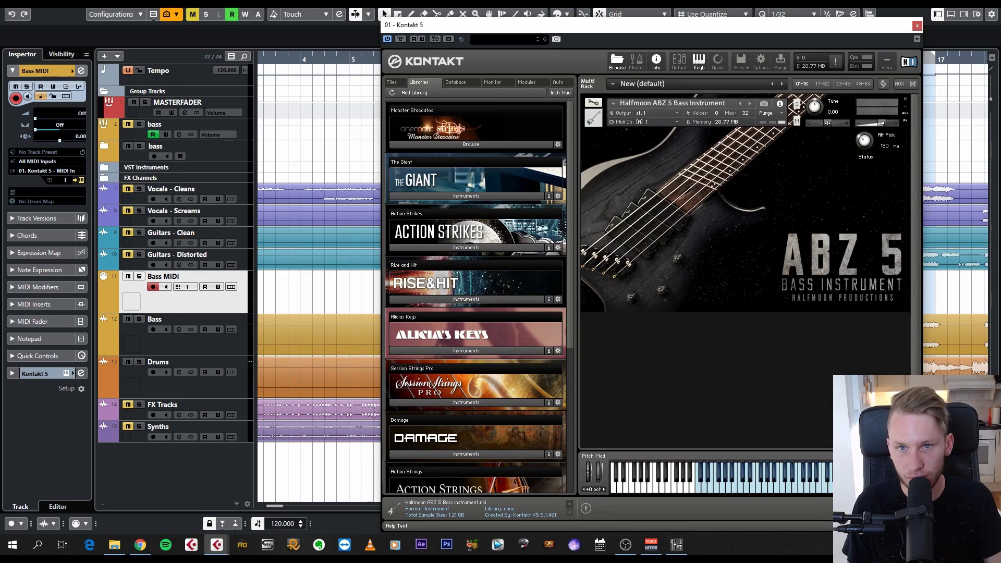
left_click(916, 25)
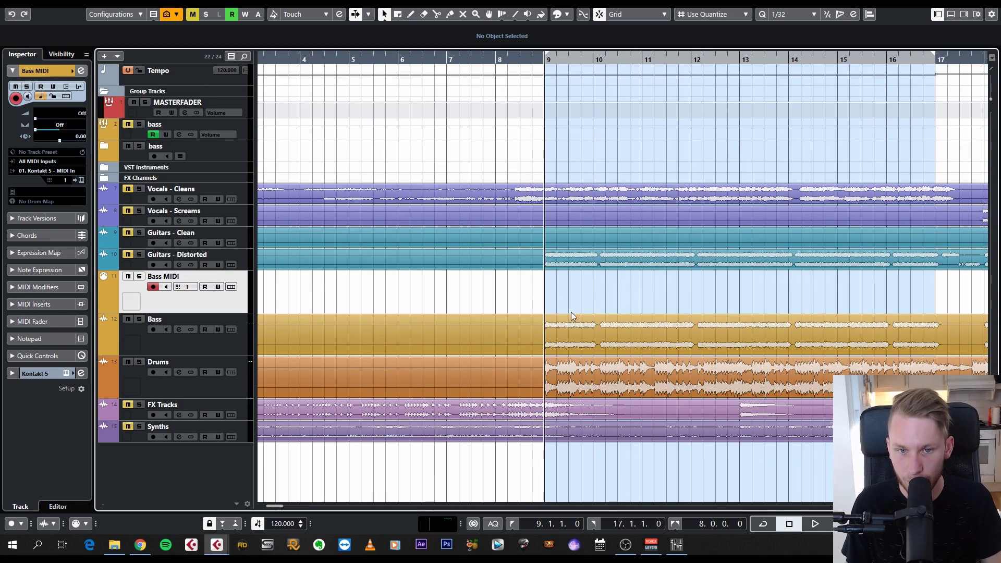
scroll(553, 302, "up", 3)
scroll(529, 292, "down", 2)
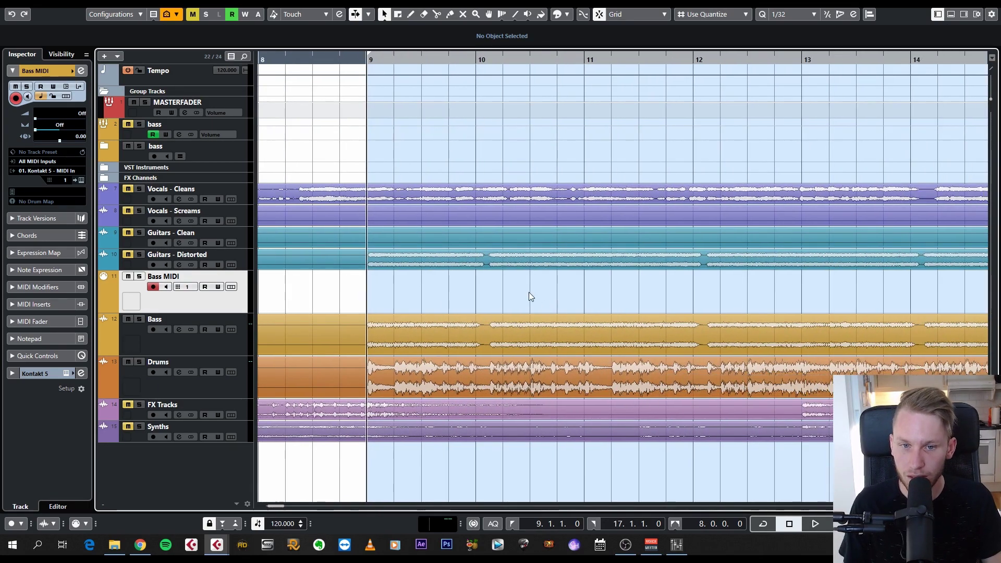
Look over the ABZ 5 Bass Instrument page in the Halfmoon Productions online store and switch back to Cubase.
scroll(521, 286, "down", 2)
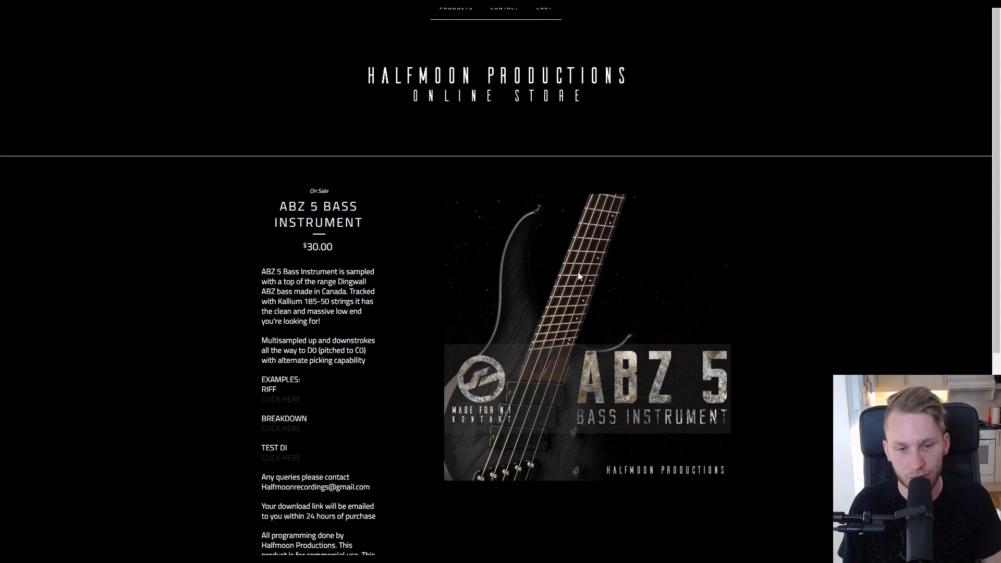
scroll(482, 286, "down", 2)
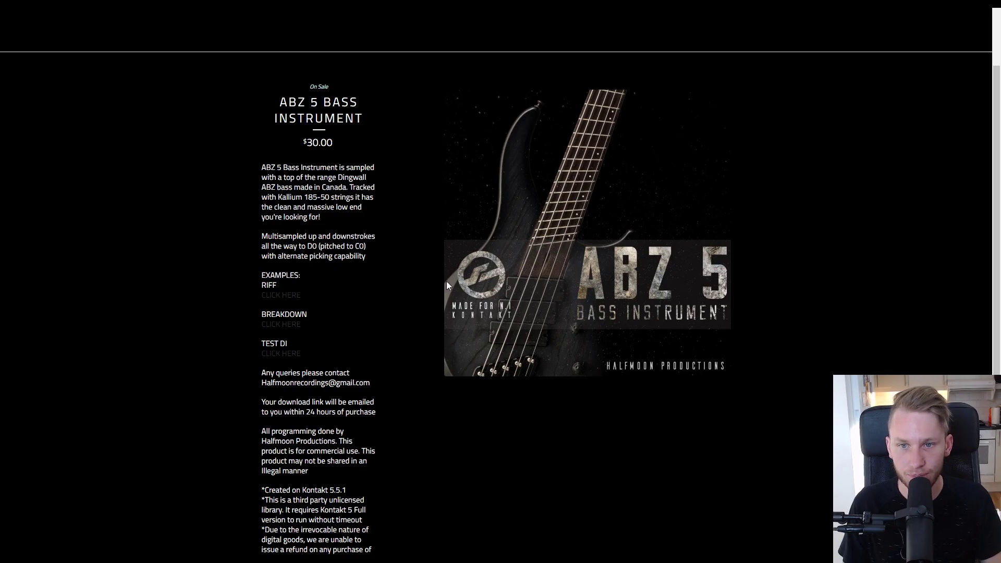
scroll(486, 267, "up", 2)
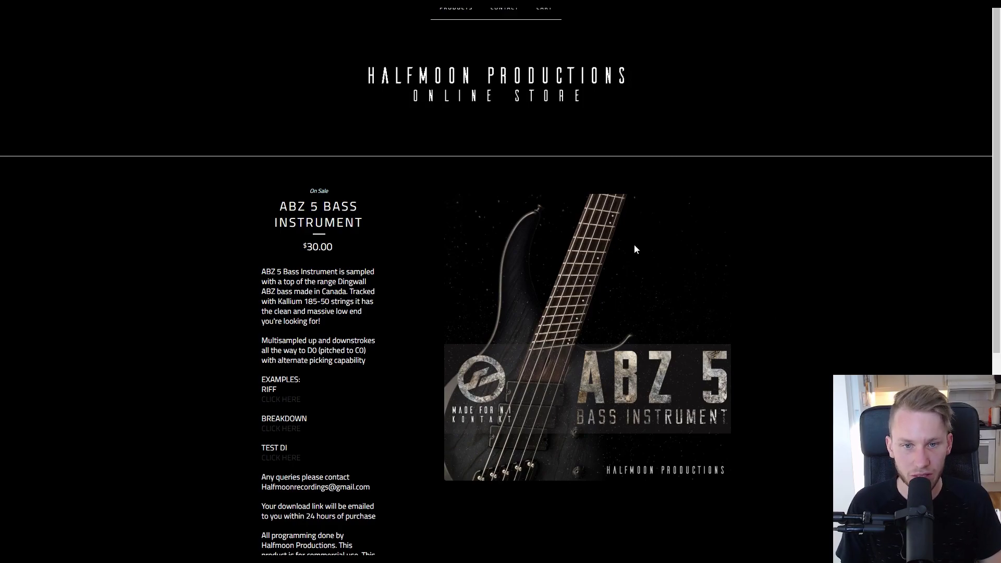
key("alt+Tab")
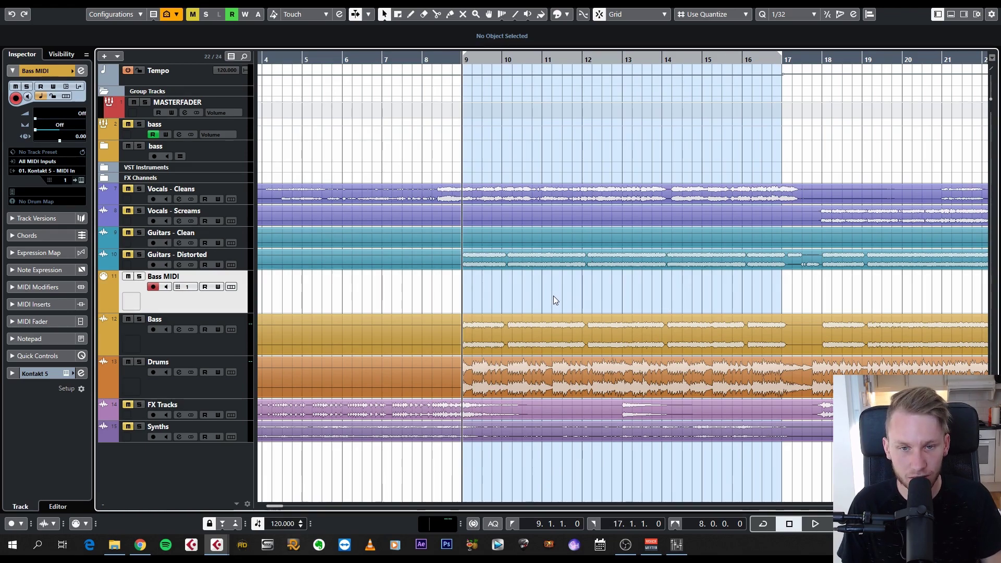
Move the Bass audio track to the end of the track list, below the Synths track.
scroll(521, 290, "left", 3)
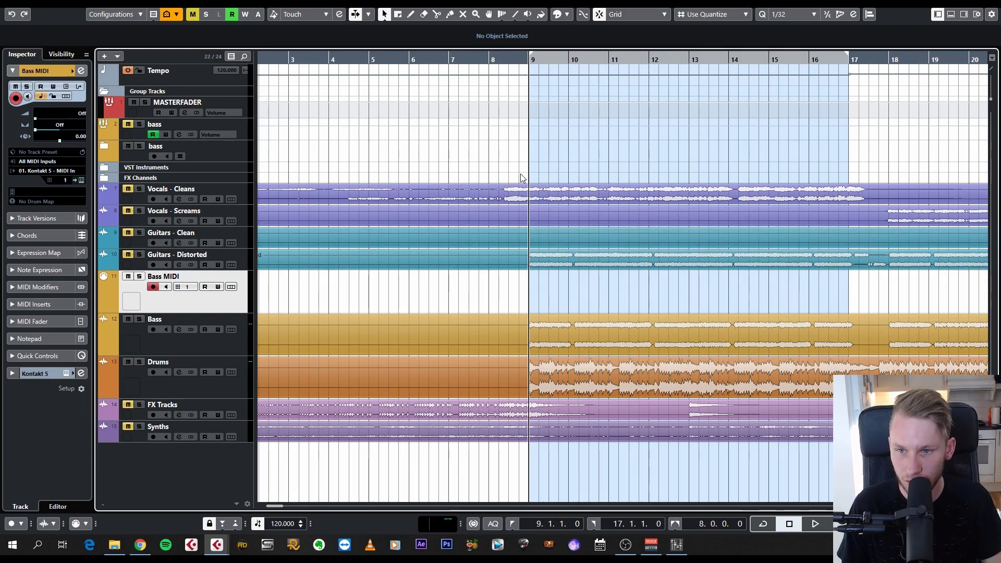
scroll(509, 174, "left", 2)
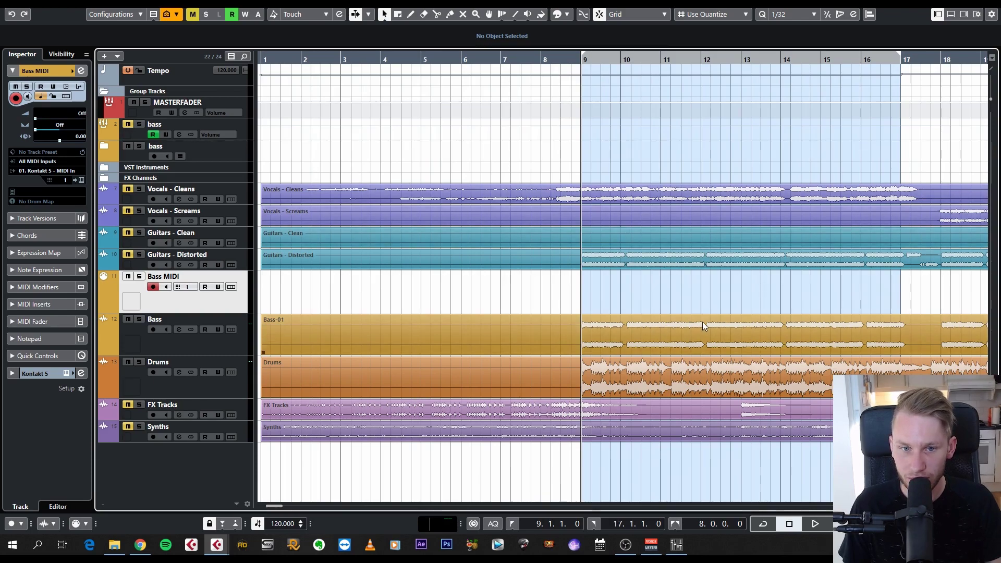
left_click_drag(138, 344, 119, 417)
scroll(521, 312, "right", 2)
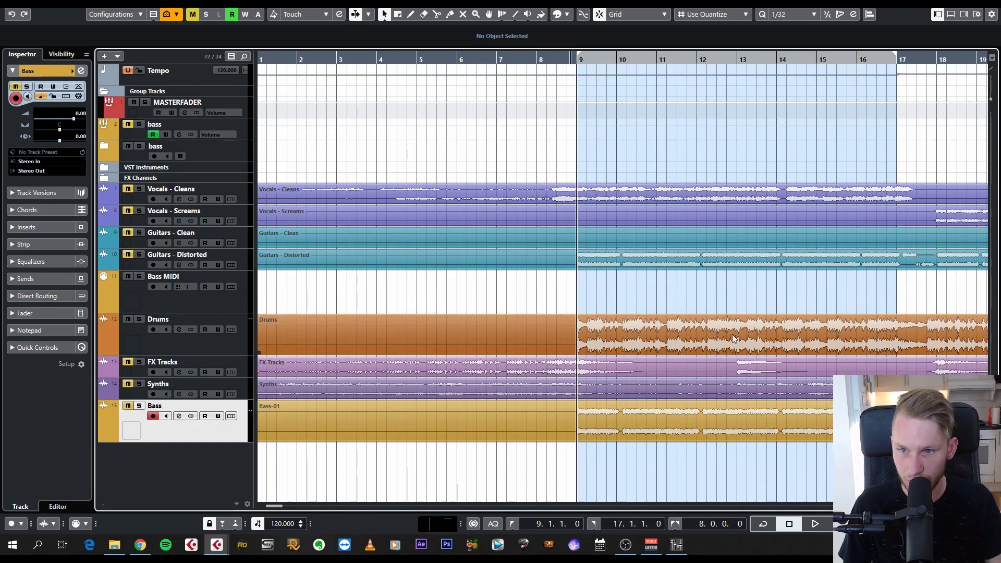
Draw an empty MIDI part on the Bass MIDI track and extend it to span bar 9 to bar 17.
left_click(526, 294)
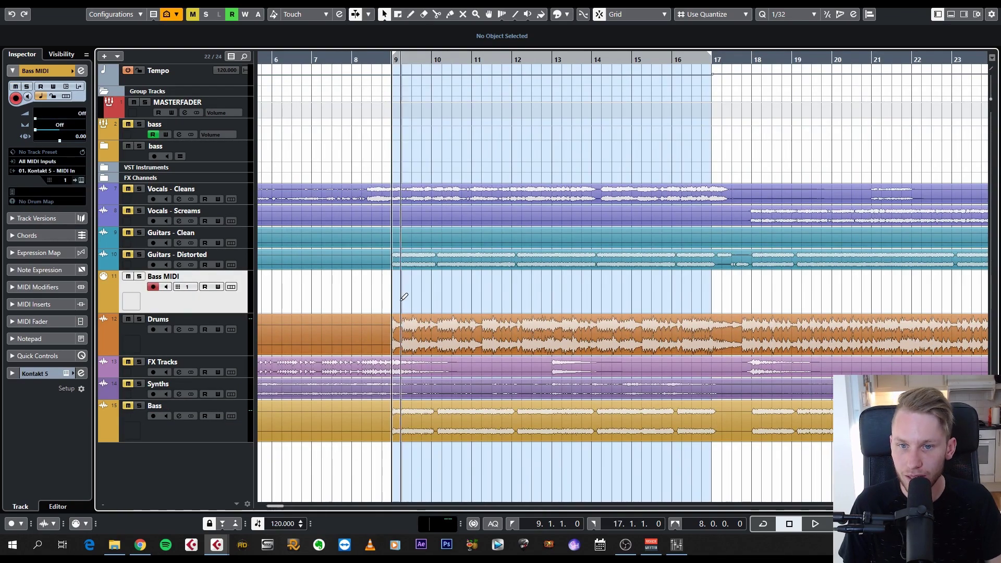
scroll(397, 303, "up", 3, "ctrl")
mouse_move(384, 290)
left_mouse_down()
mouse_move(651, 303)
mouse_move(641, 302)
left_mouse_up()
scroll(382, 311, "up", 3)
left_click_drag(381, 302, 390, 303)
scroll(696, 304, "down", 3, "ctrl")
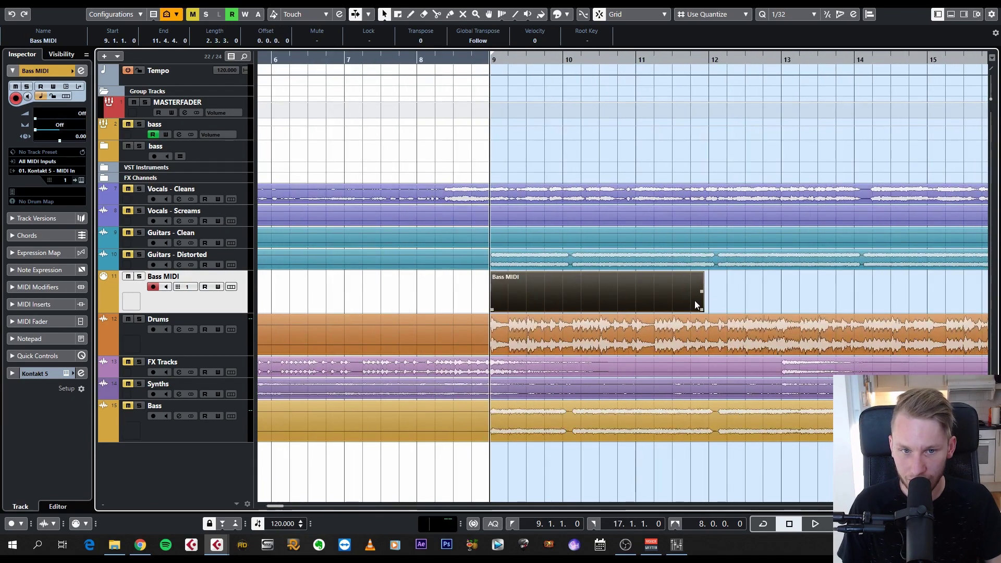
scroll(768, 312, "right", 3)
scroll(625, 311, "down", 3, "ctrl")
left_click_drag(514, 310, 732, 311)
scroll(705, 317, "up", 4, "ctrl")
scroll(447, 291, "down", 3, "ctrl")
scroll(394, 285, "up", 2, "ctrl")
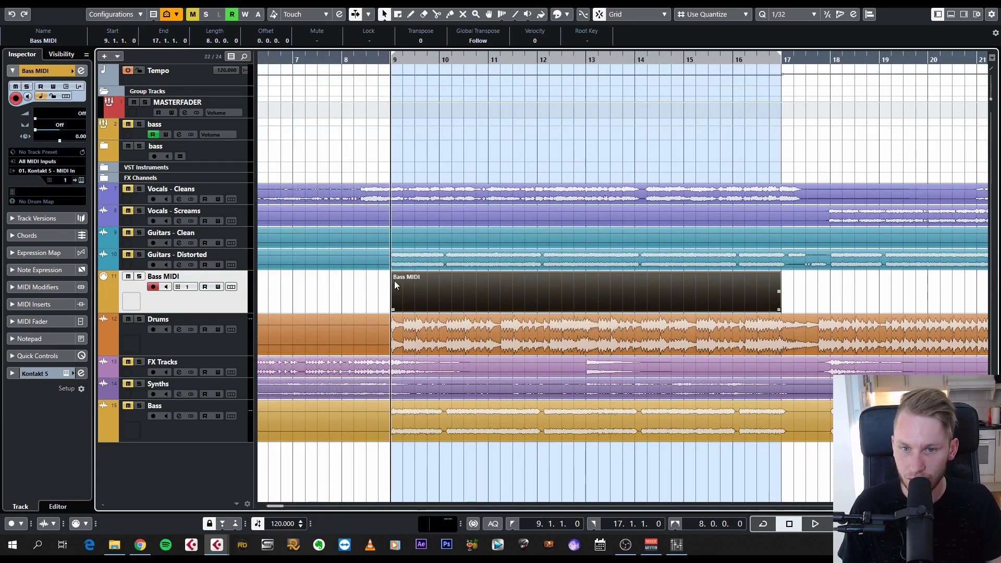
Open the empty Bass MIDI part for note editing.
left_click(334, 287)
left_click(558, 297)
left_click(473, 277, "ctrl")
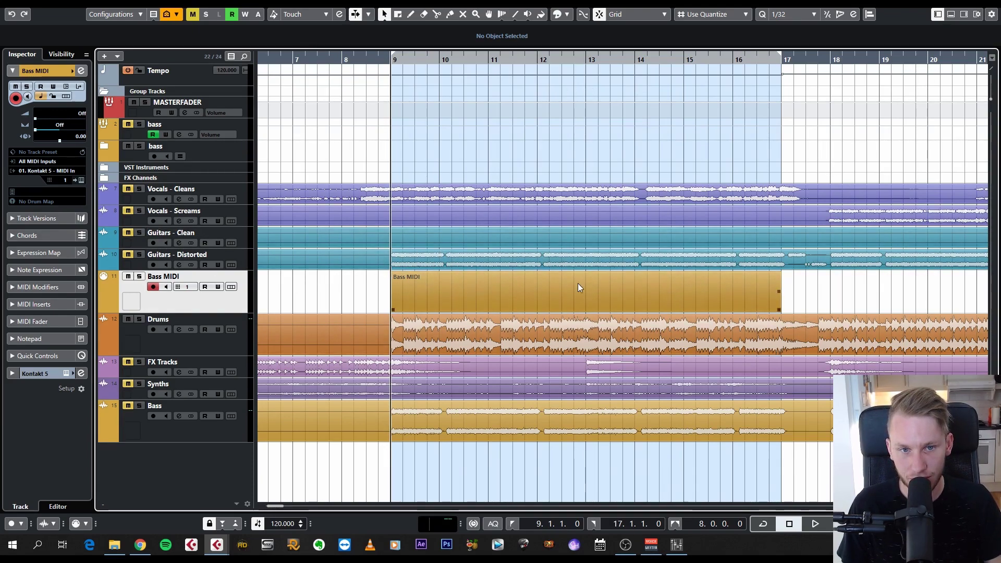
scroll(393, 290, "up", 5)
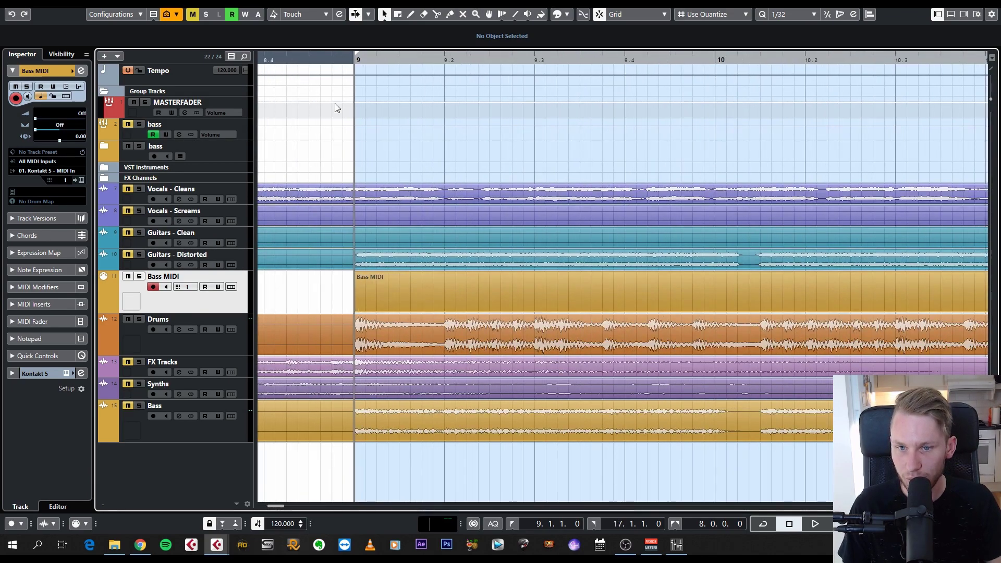
left_click(392, 290)
double_click(465, 286)
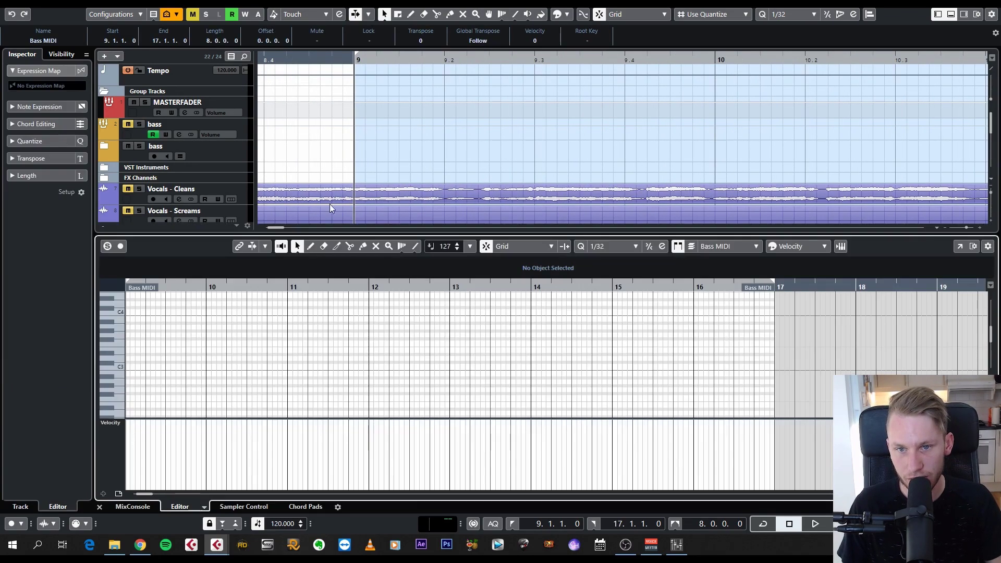
Unmute the Guitars - Distorted track and set its volume to -4.00.
left_click(117, 126)
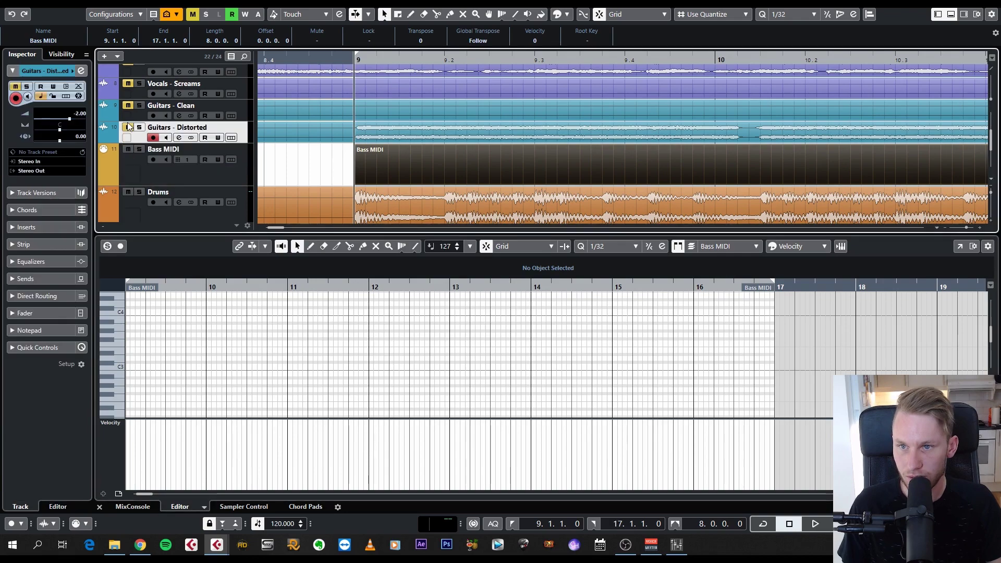
double_click(80, 113)
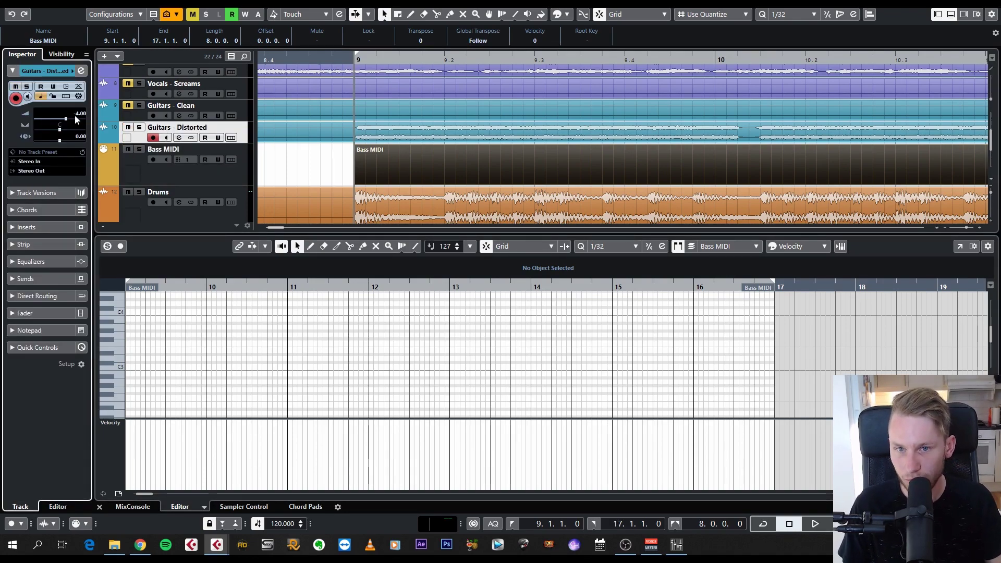
Reselect the Bass MIDI track, choose the Draw tool for its low octaves and set the quantize grid to 1/16.
left_click(312, 179)
left_click(148, 179)
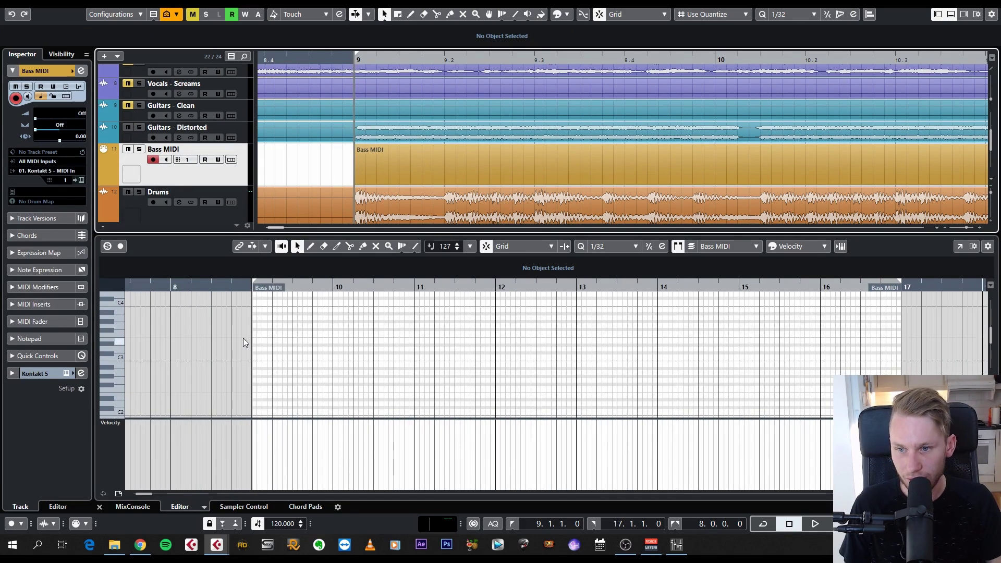
scroll(290, 330, "down", 6)
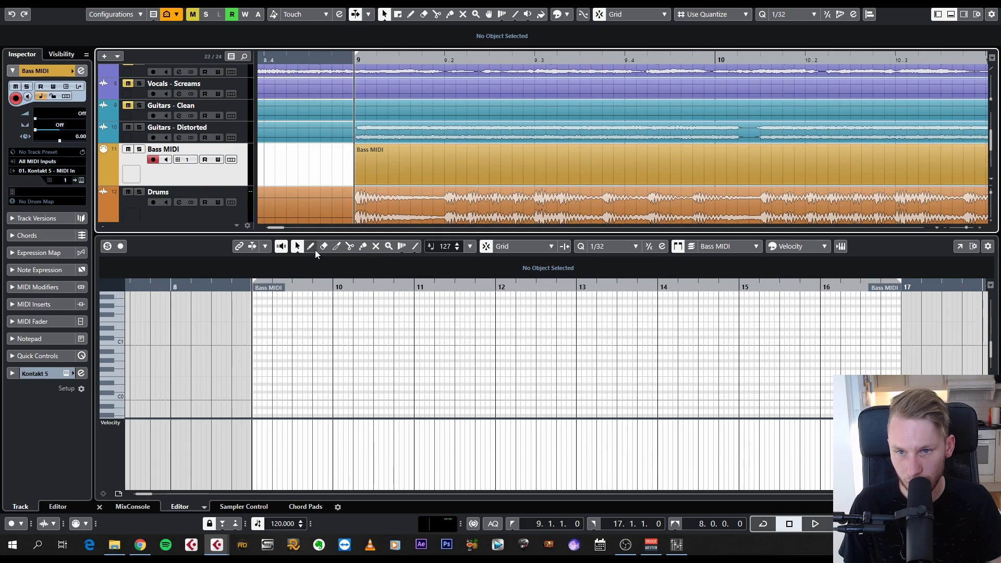
left_click(310, 246)
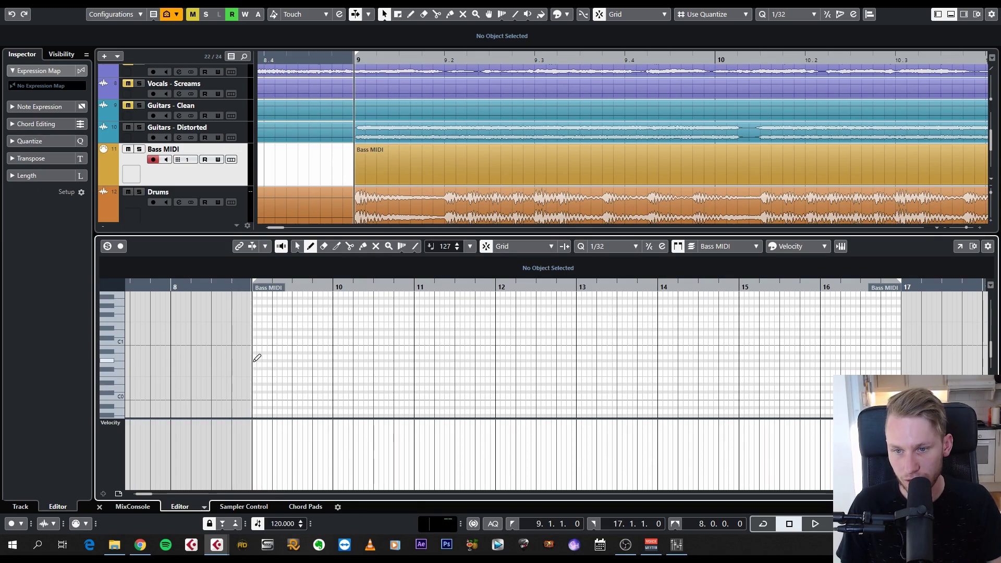
scroll(620, 246, "up", 1)
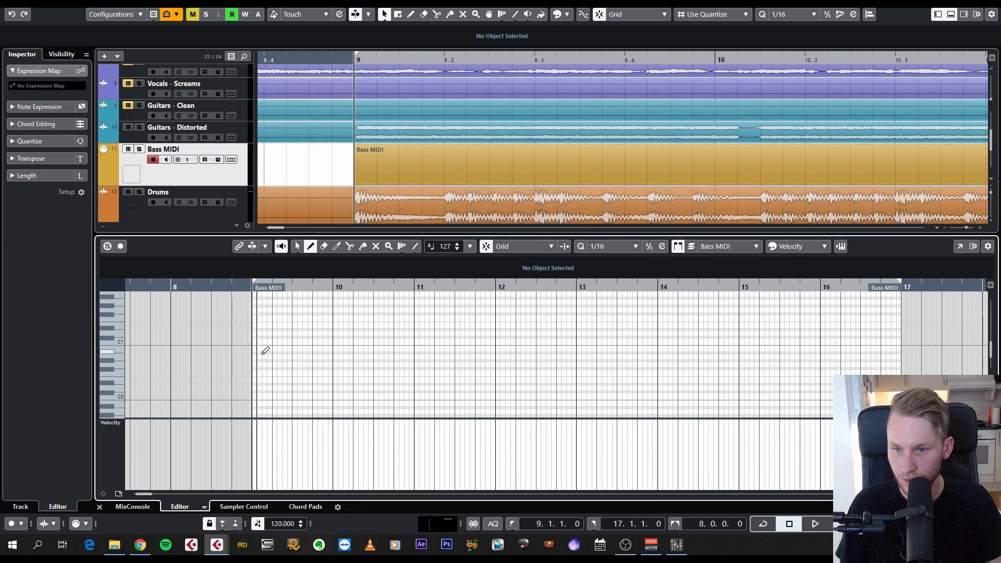
Try out a G#0 note from 9.1.1.0 to 9.2.4.0 in the Bass MIDI part and delete it.
left_click_drag(252, 360, 287, 360)
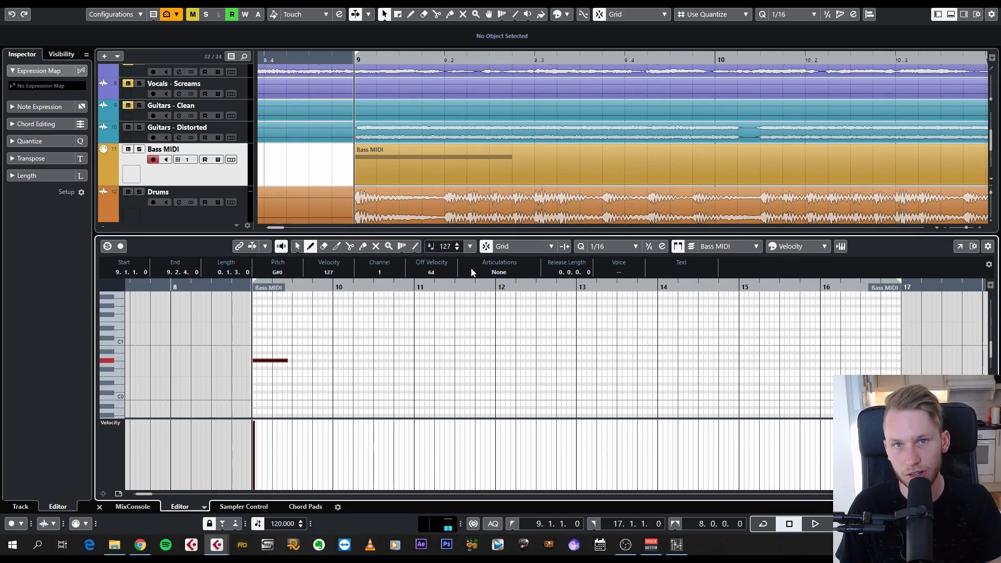
key("1")
left_click(255, 286)
left_click_drag(255, 286, 391, 353)
left_click(247, 342)
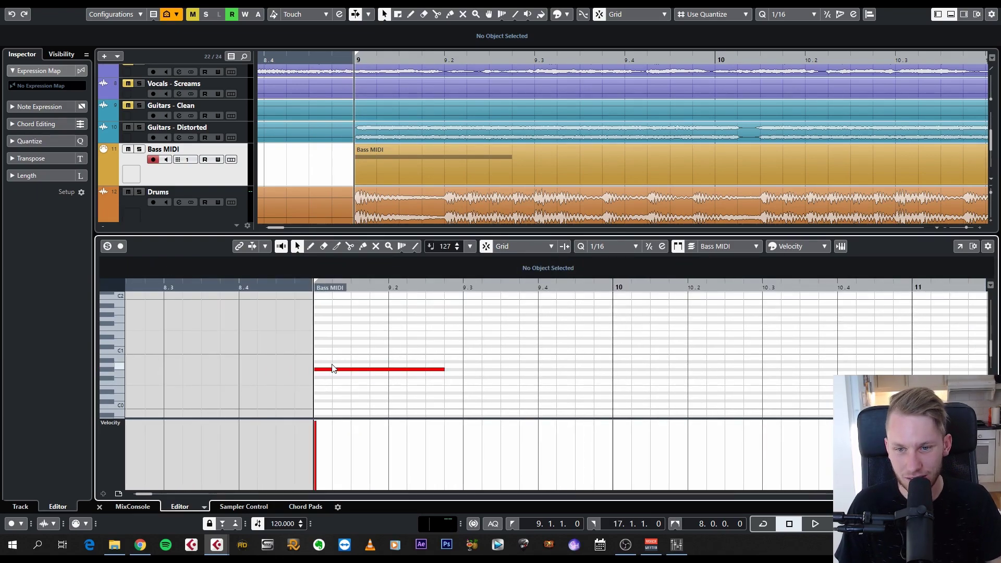
left_click(350, 369)
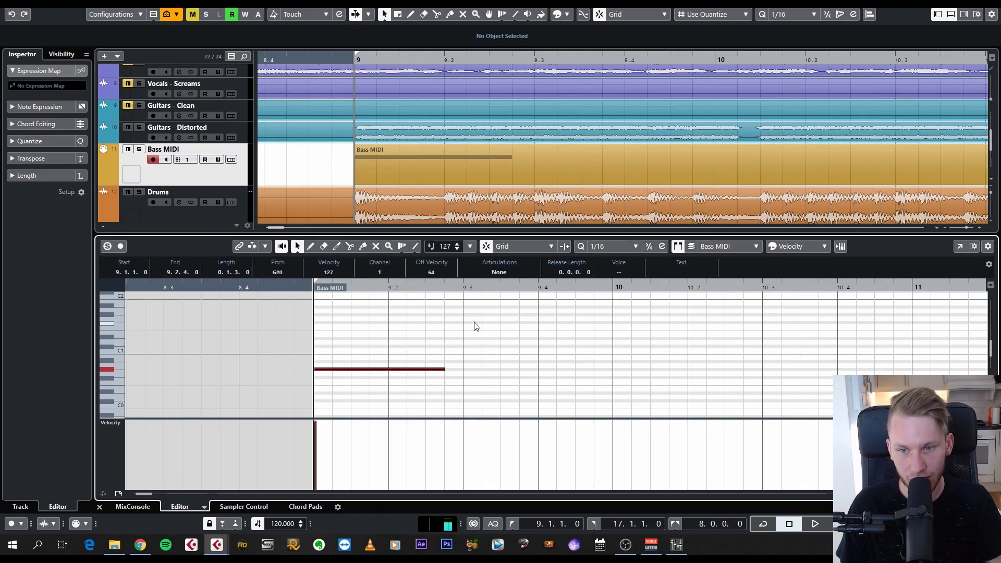
scroll(449, 350, "up", 2)
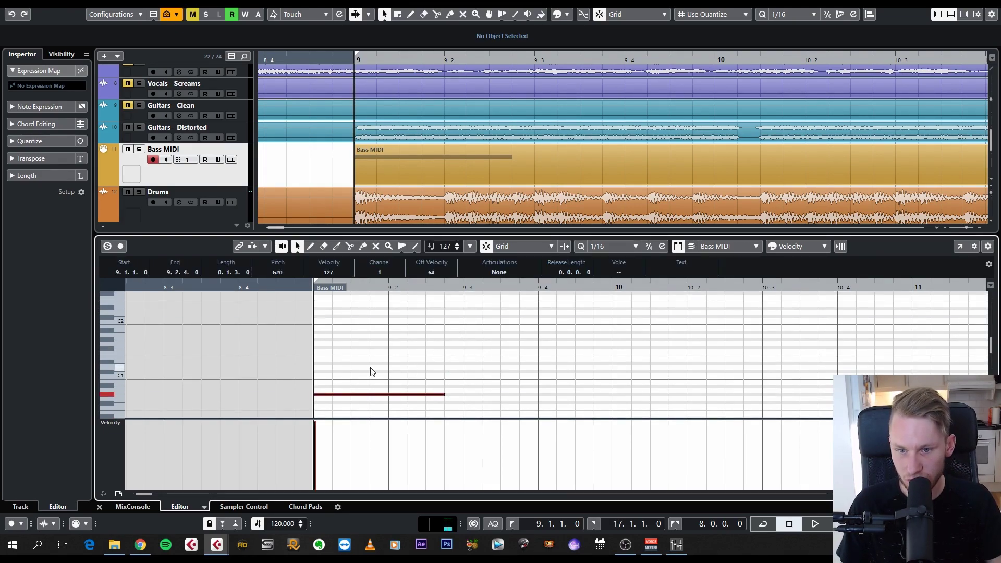
key("Delete")
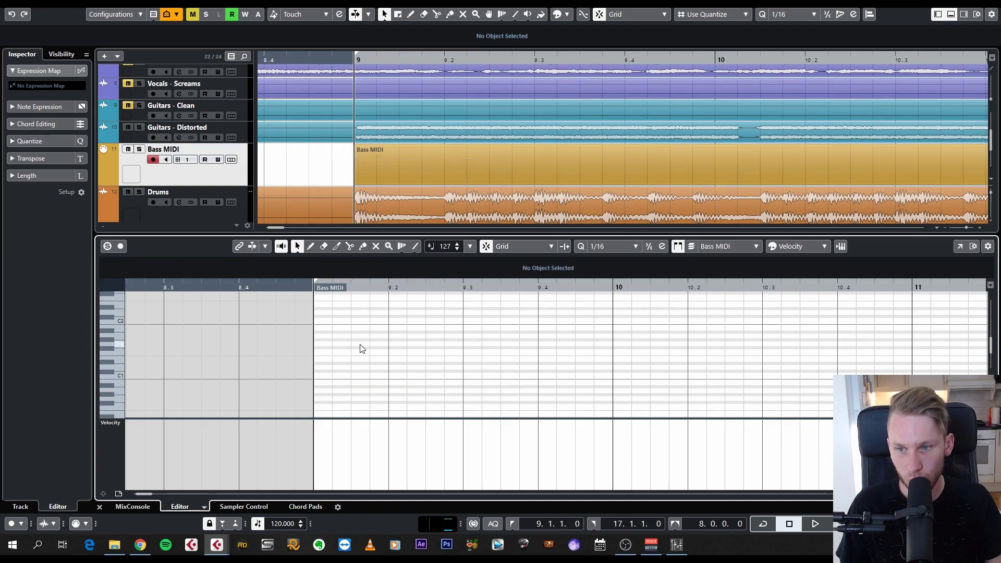
Try out a three-sixteenth G#1 note at bar 9, transpose it up an octave to G#2 and delete it.
mouse_move(315, 338)
left_mouse_down()
mouse_move(369, 338)
mouse_move(319, 384)
mouse_move(328, 389)
left_mouse_up()
scroll(339, 346, "up", 4)
left_click(321, 330)
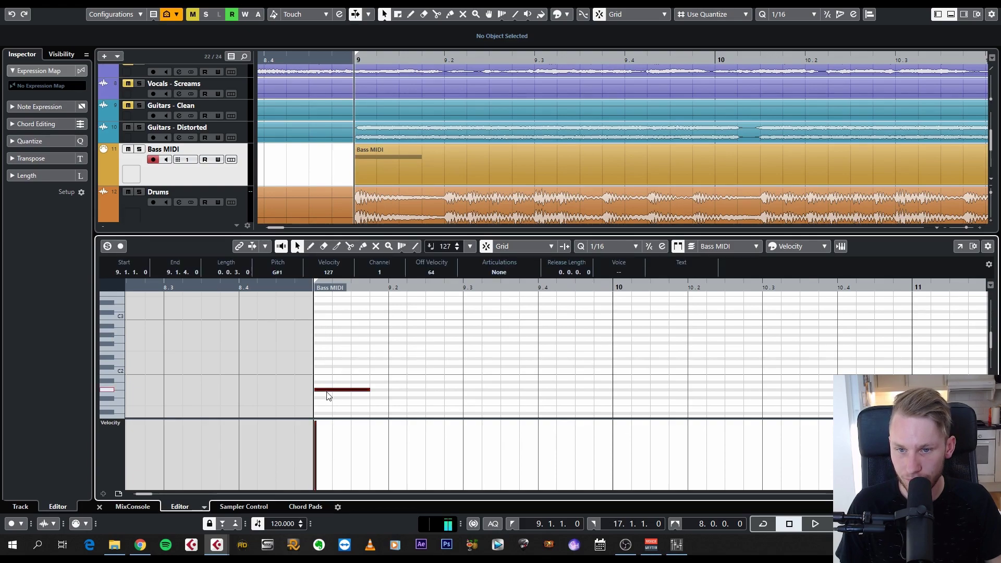
key("shift+Up")
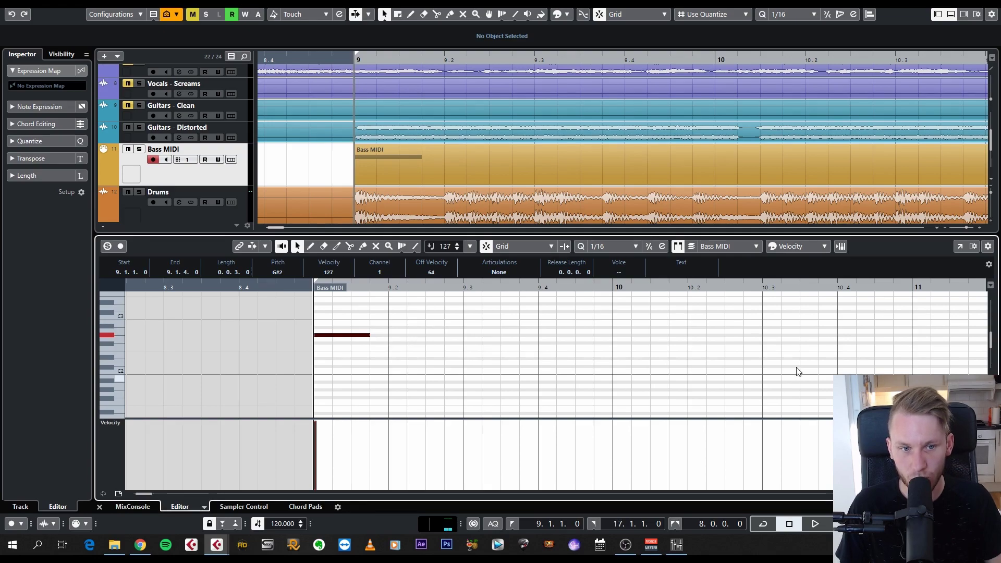
scroll(297, 377, "up", 3)
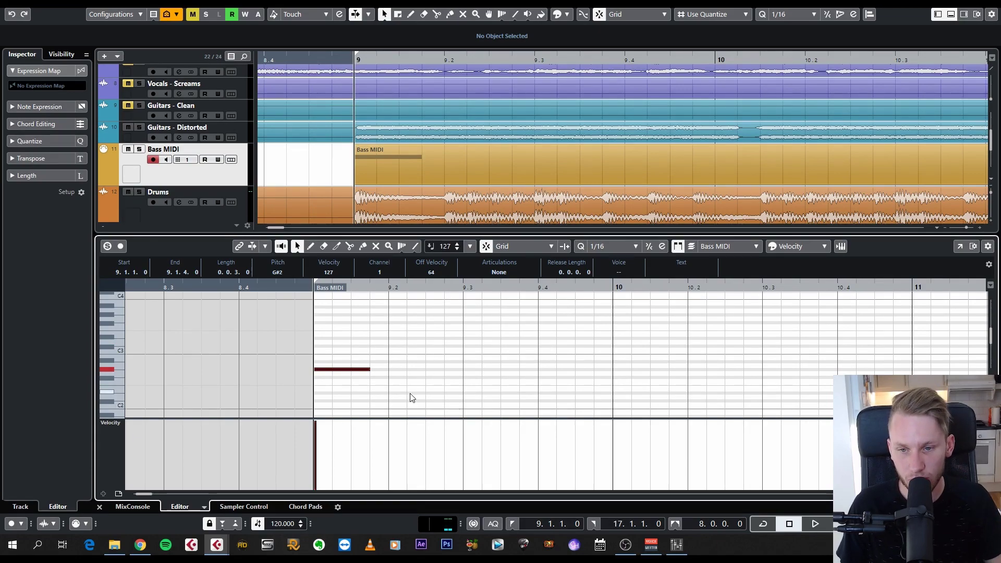
key("Delete")
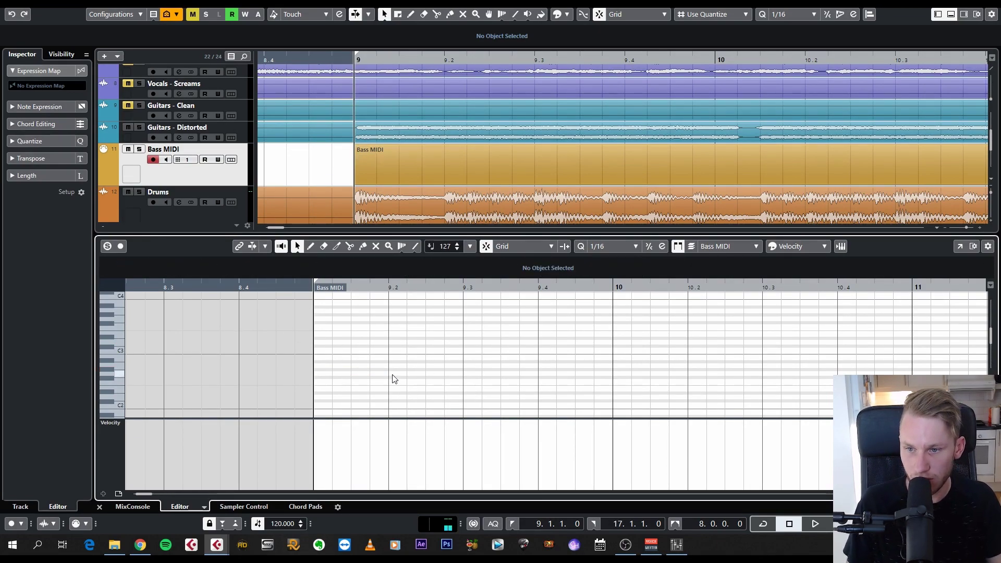
Play back the distorted guitars and drums from the start of bar 9 to hear the opening rhythm.
scroll(391, 383, "down", 12)
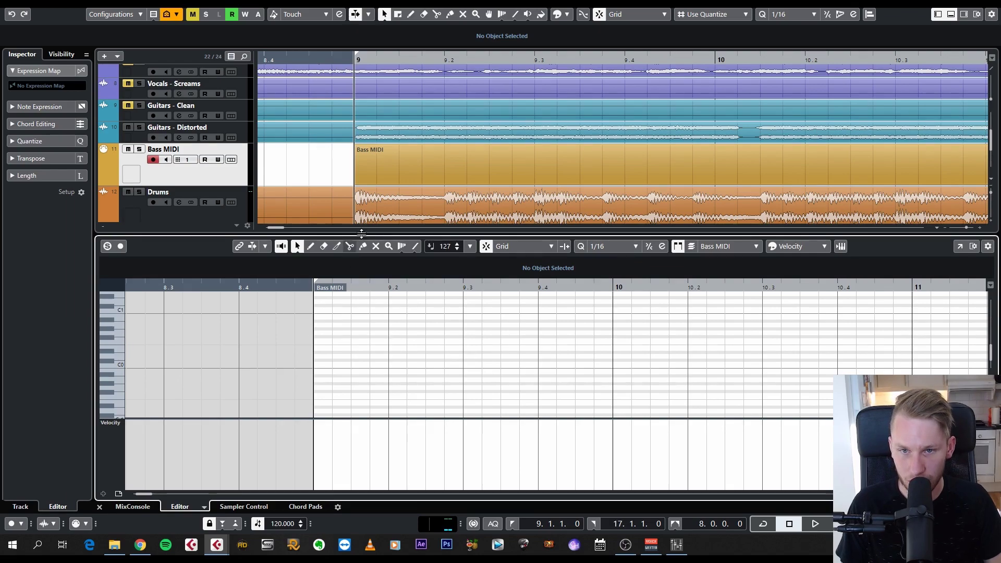
scroll(391, 217, "down", 2)
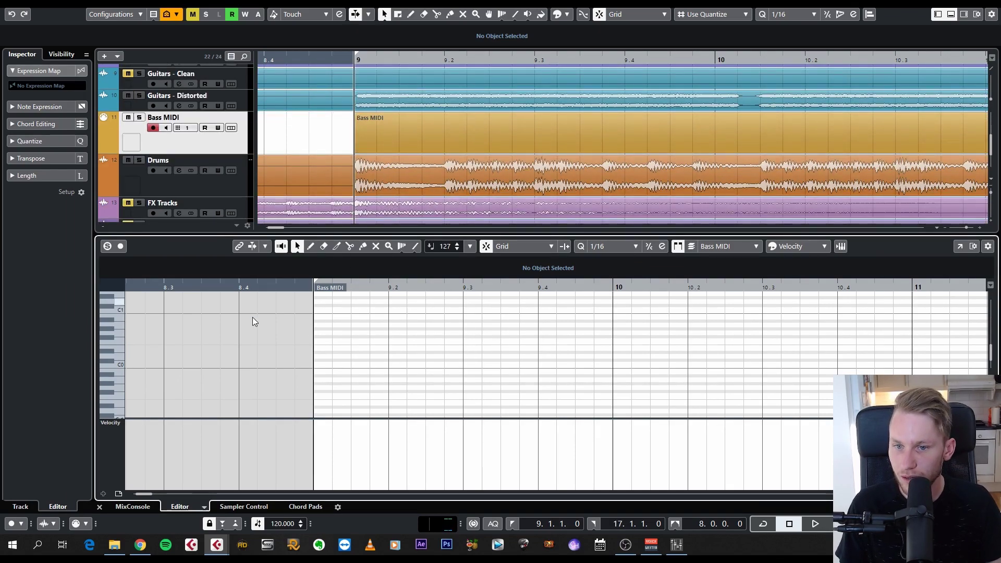
scroll(342, 335, "up", 2)
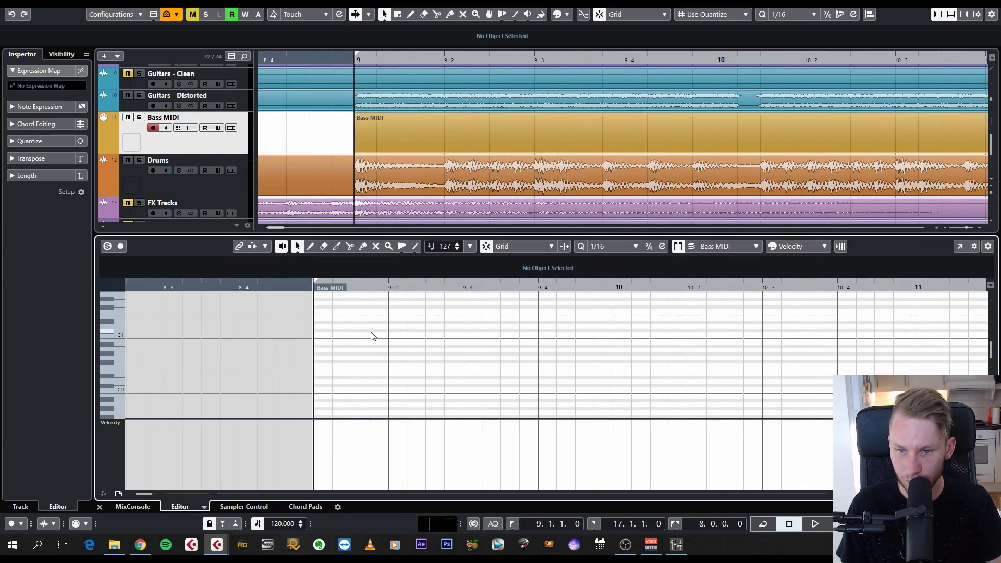
key("space")
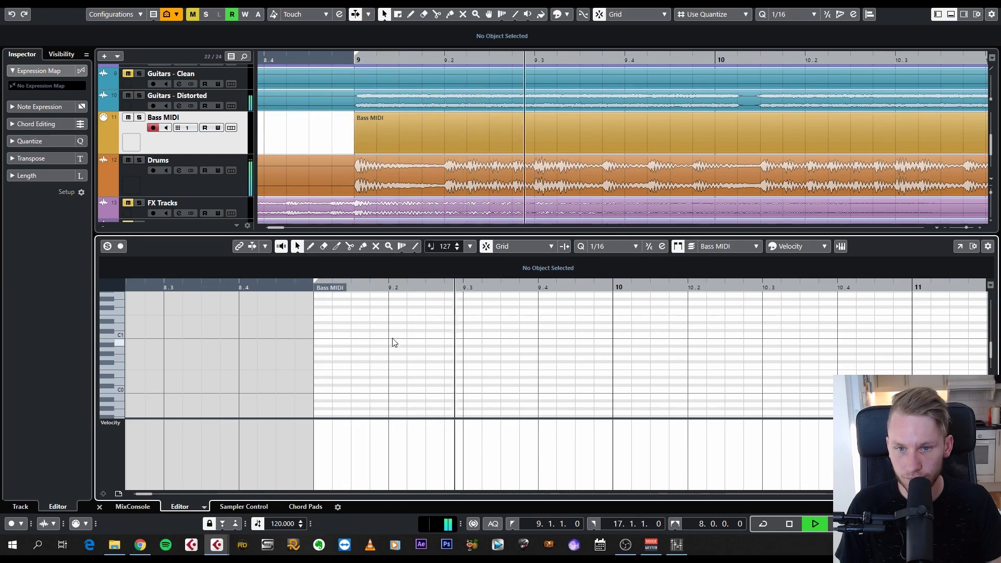
key("space")
Draw a one-beat G#0 note at the start of bar 9 and place the cursor at 9.2.
left_click_drag(316, 354, 385, 356)
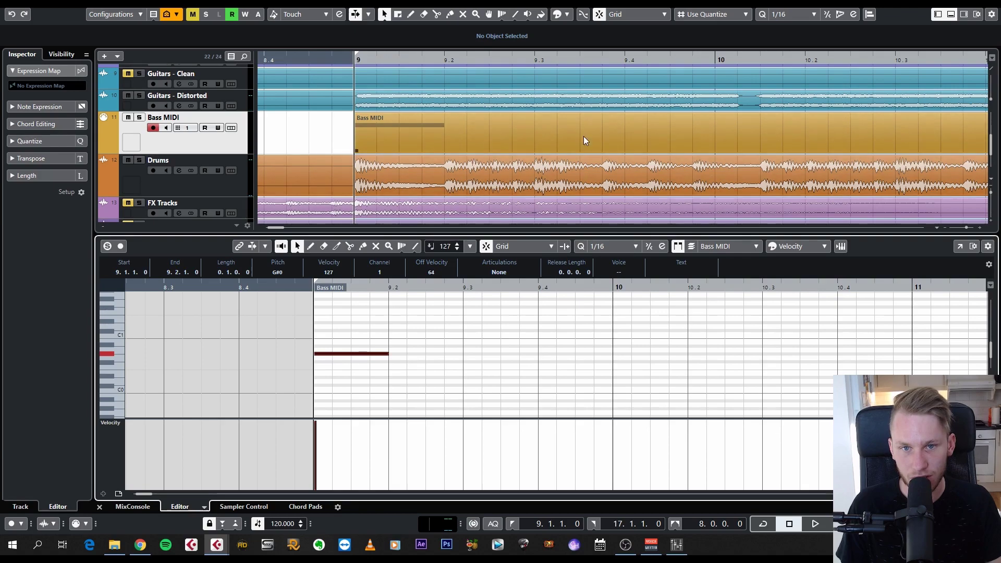
left_click(394, 307)
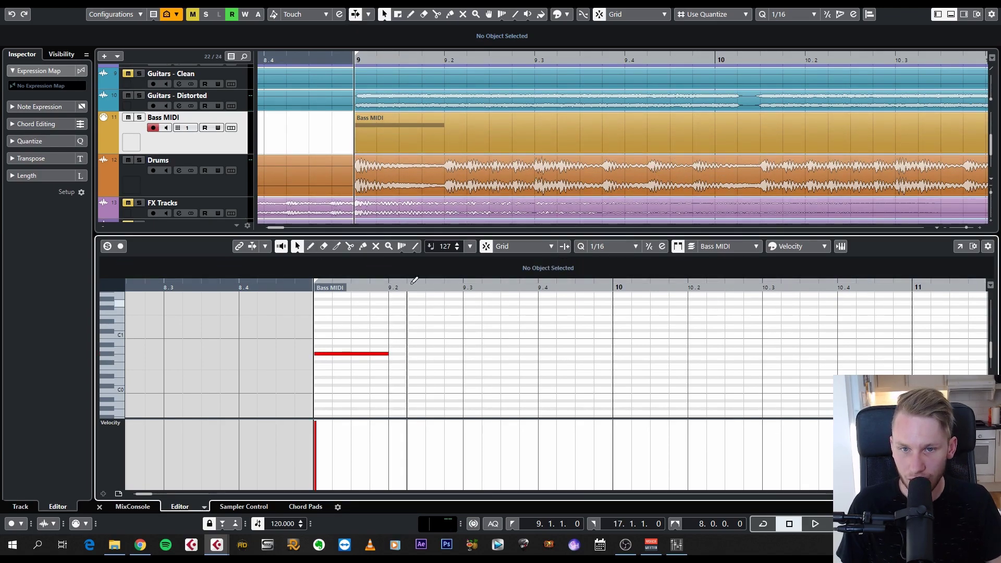
left_click(389, 291)
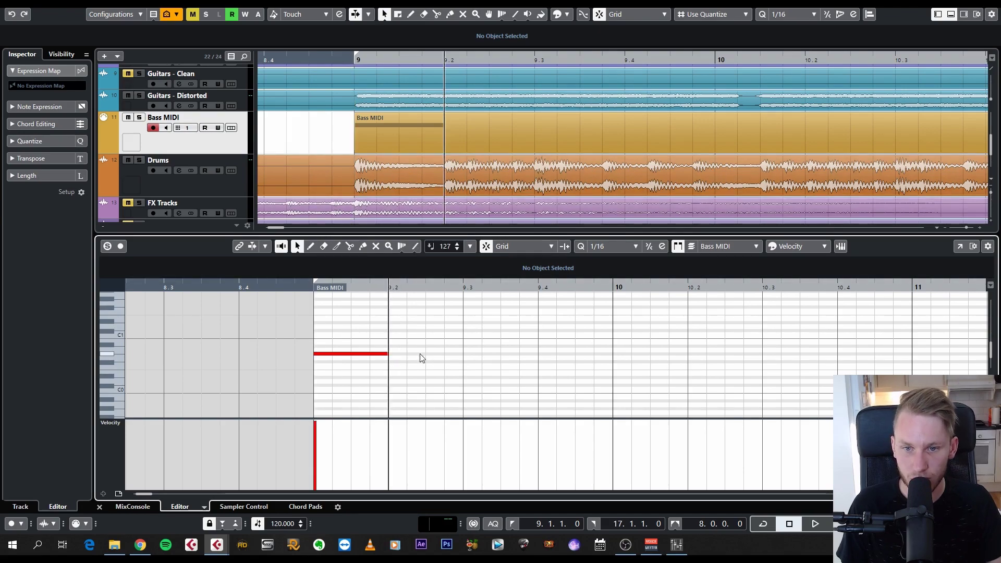
Draw a sixteenth-length G#0 note at 9.2 and duplicate it three times to fill the beat up to 9.3.
left_click_drag(398, 352, 423, 352)
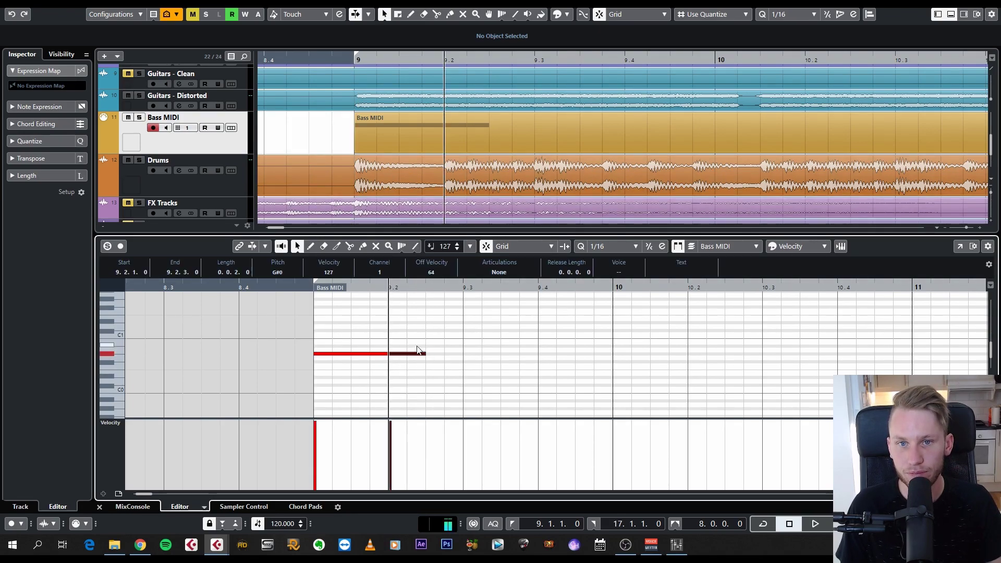
left_click(425, 355)
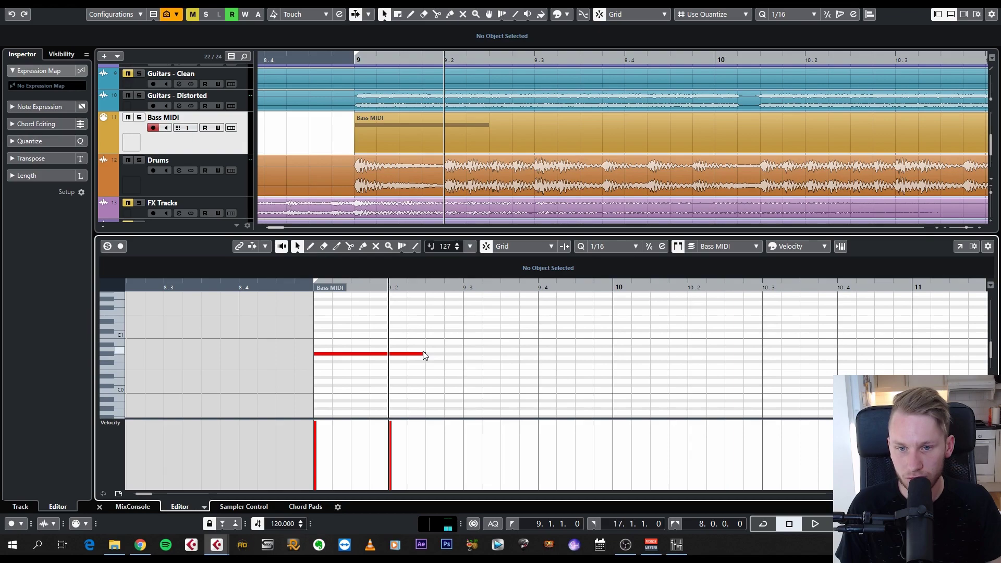
left_click_drag(423, 360, 406, 358)
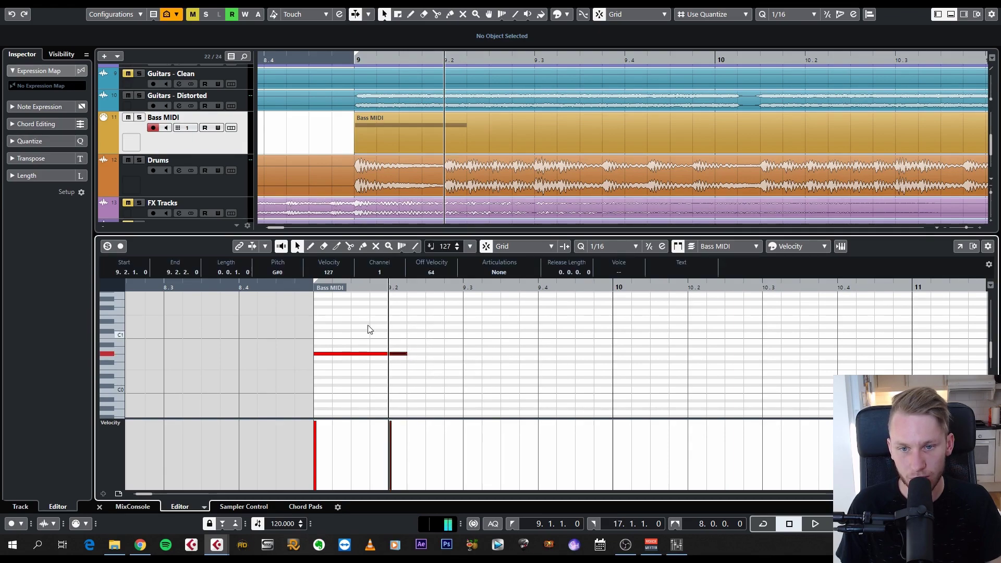
left_click(311, 287)
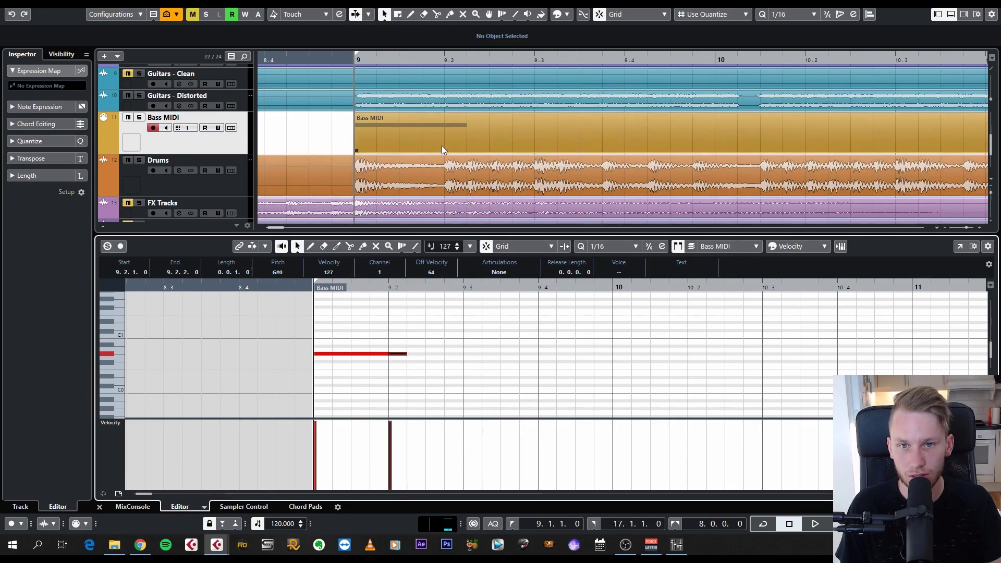
key("ctrl+d")
key("ctrl+d")
key("ctrl+d")
left_click(452, 371)
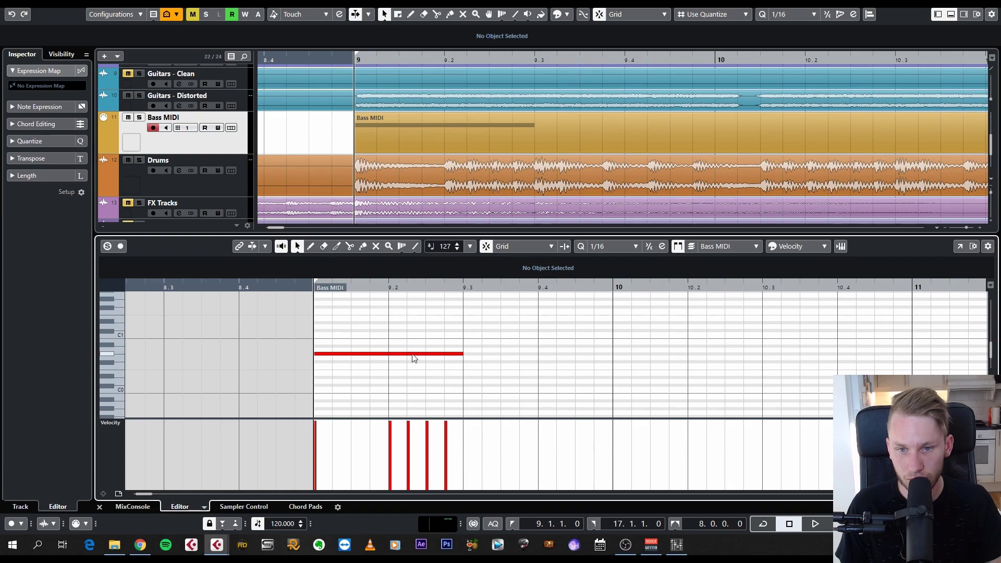
Play back the riff from bar 9 and add a sixteenth-length G#0 note at 9.3.
key("space")
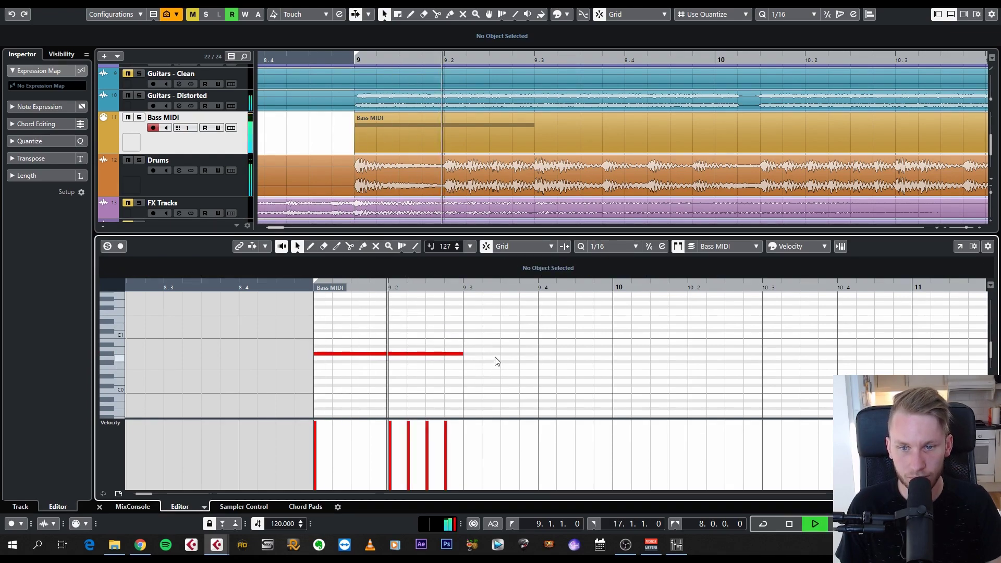
key("space")
key("h")
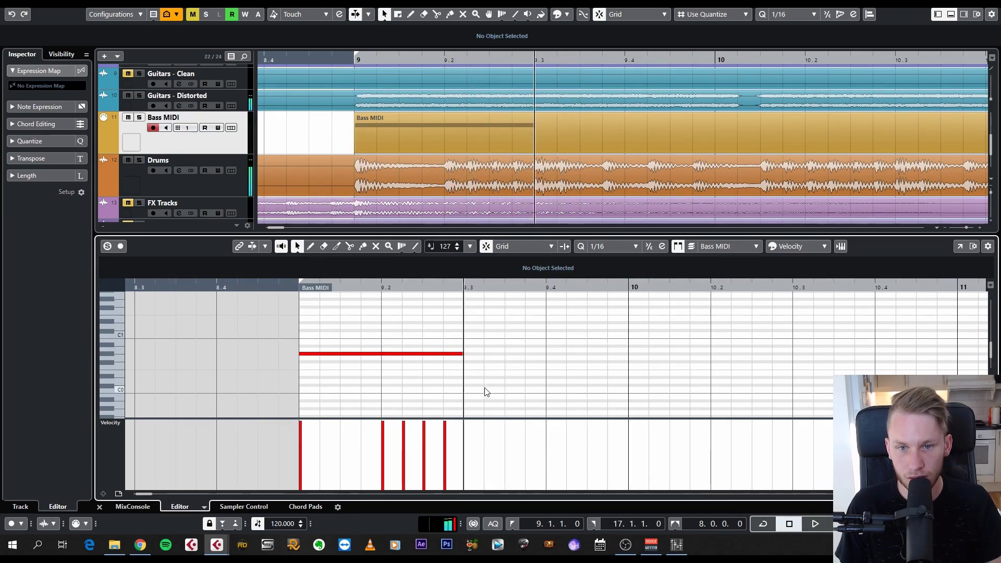
left_click(467, 349)
left_click_drag(467, 349, 476, 354)
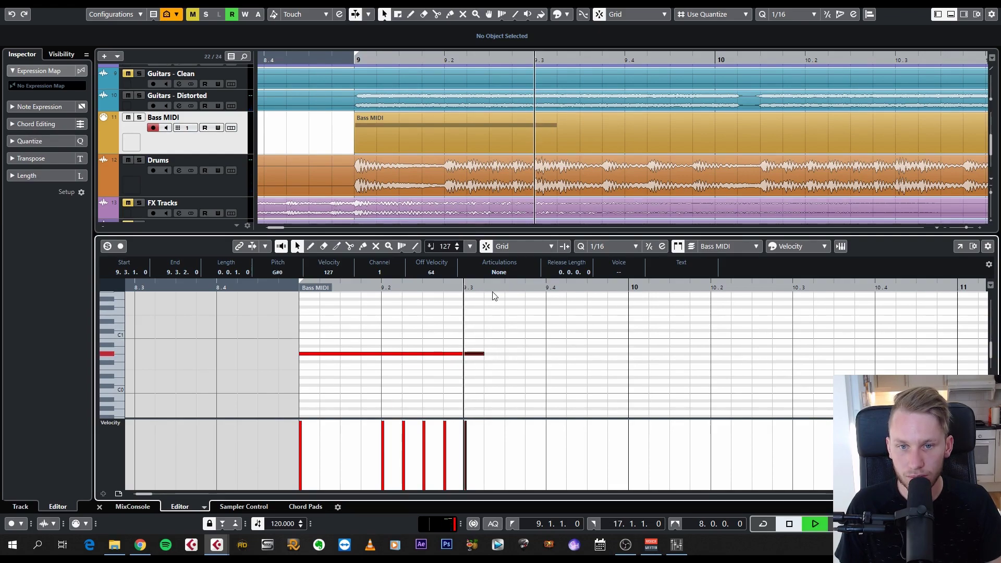
key("space")
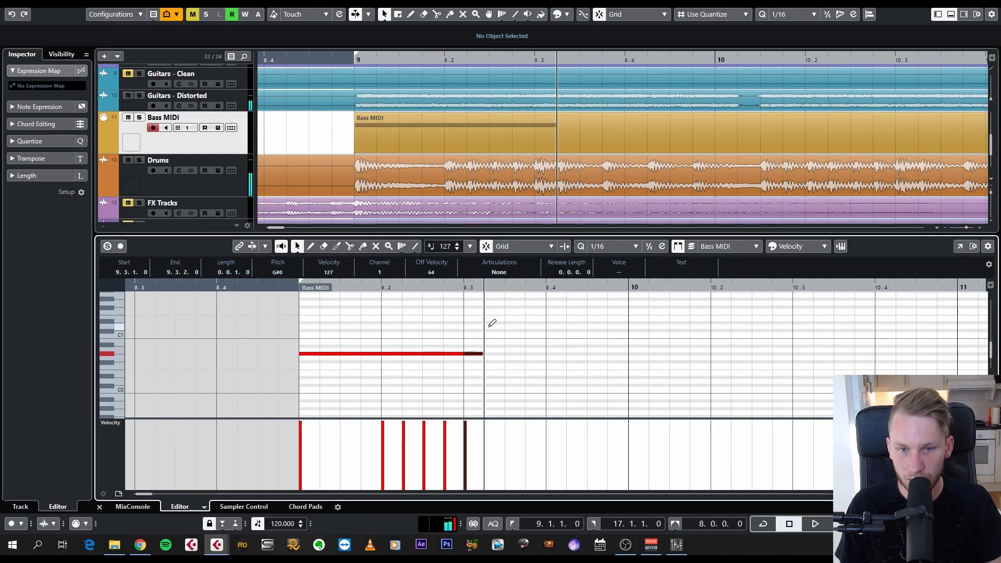
Draw a G#1 note two sixteenths long from 9.3.2 to 9.3.4 and audition the passage around it.
scroll(485, 329, "up", 2)
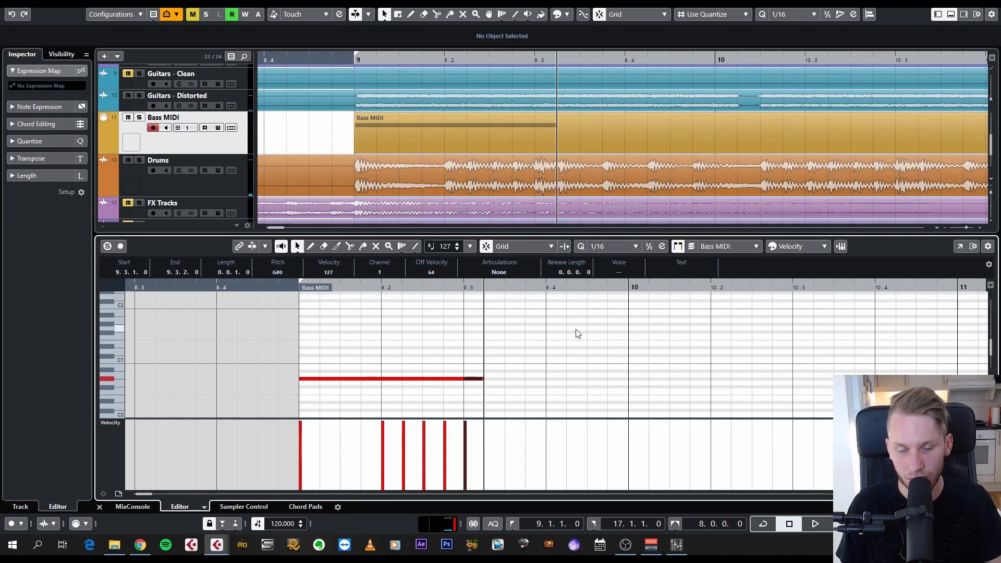
left_click(488, 324)
left_click_drag(509, 320, 520, 320)
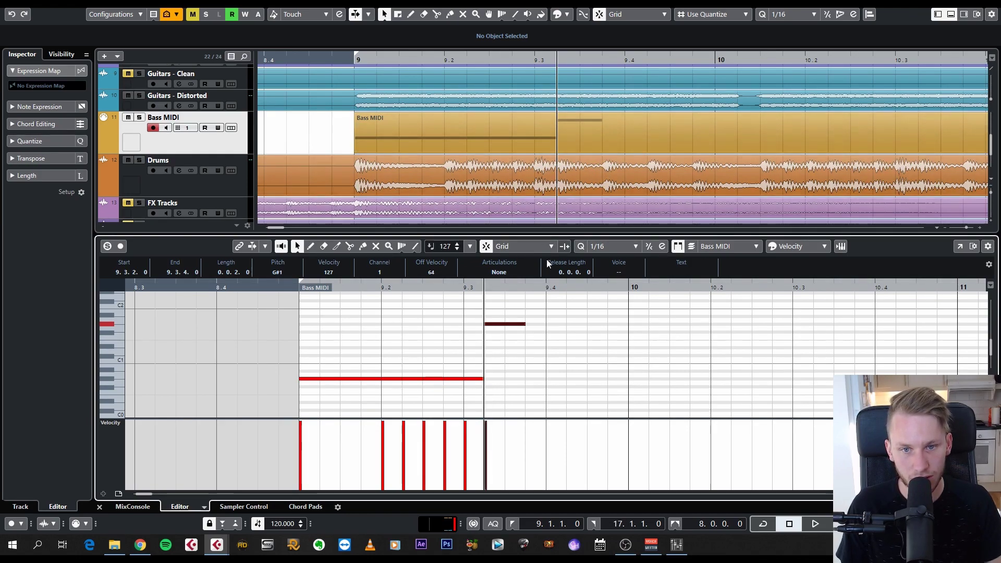
left_click(522, 283)
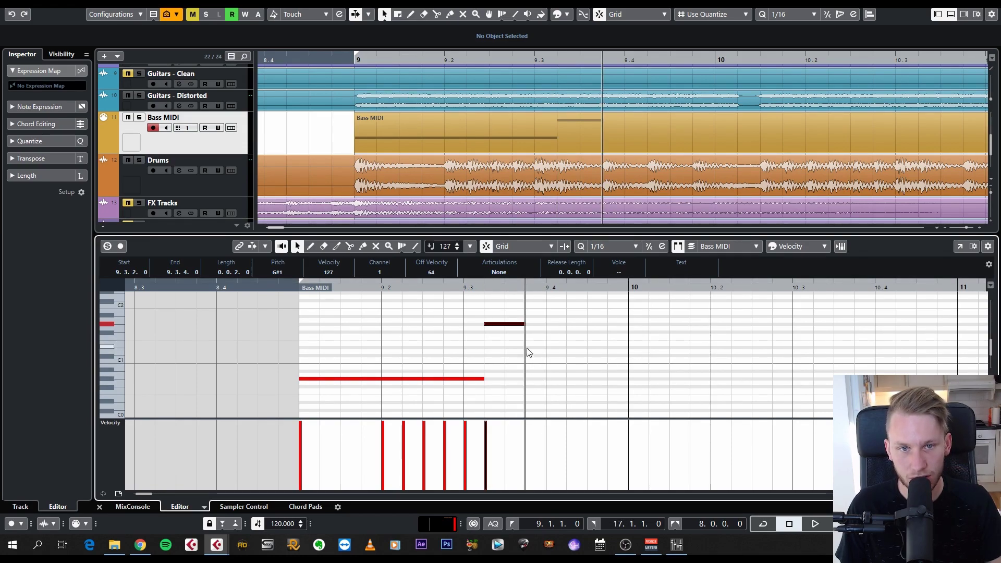
key("space")
left_click(479, 285)
key("space")
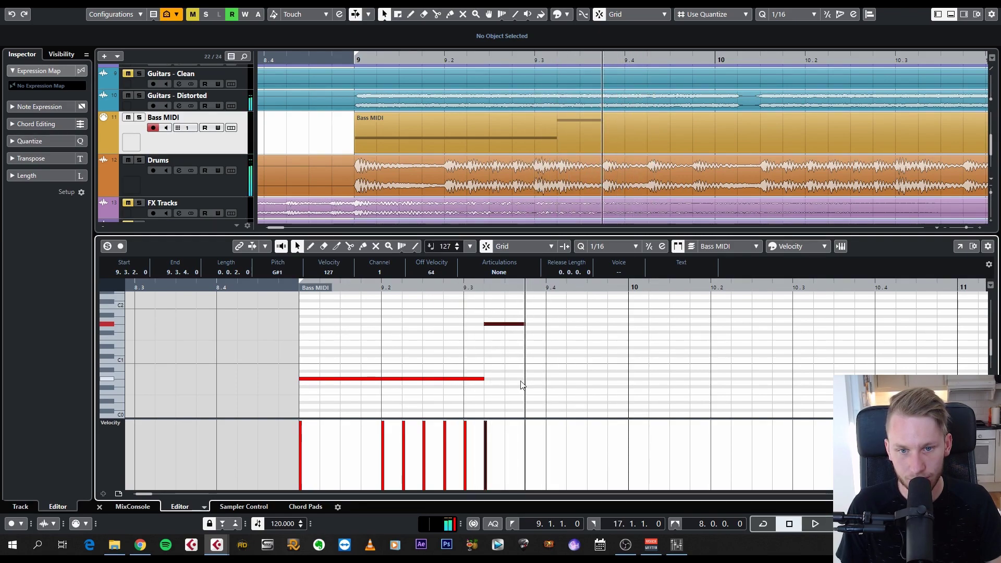
Draw two consecutive G#0 notes, each two sixteenths long, from 9.3.4 to 9.4.4 and play them back.
left_click_drag(535, 377, 568, 378)
left_click(571, 379)
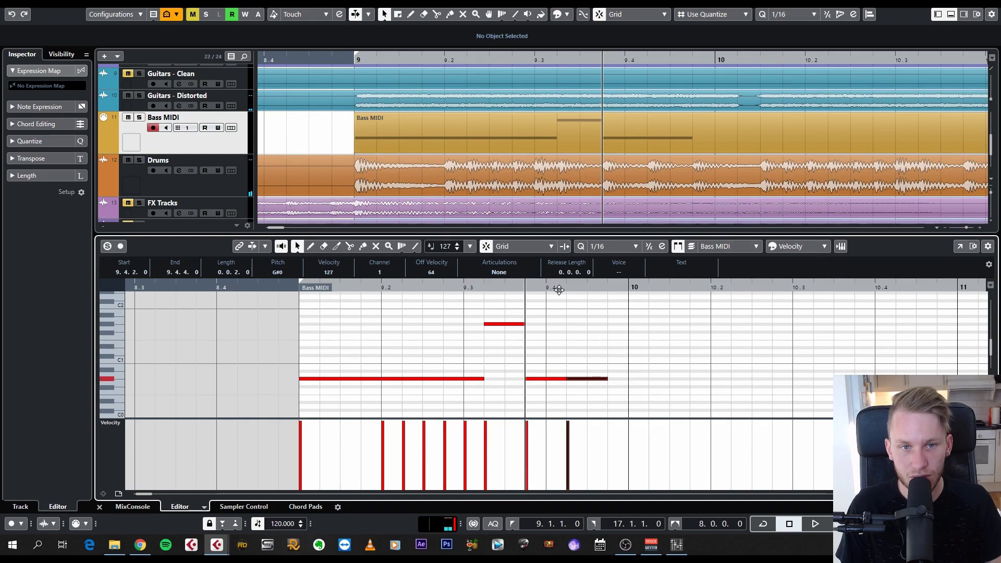
key("space")
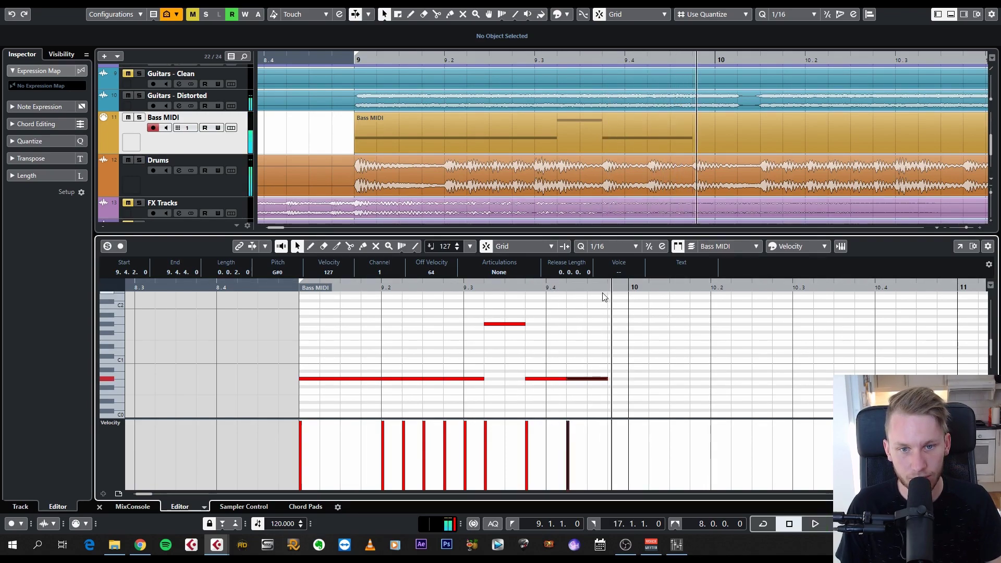
Draw a three-sixteenth G#0 note from 9.4.4 to 10.1.3, play it back and place the cursor at its end.
left_click(618, 375)
left_click_drag(618, 376, 672, 381)
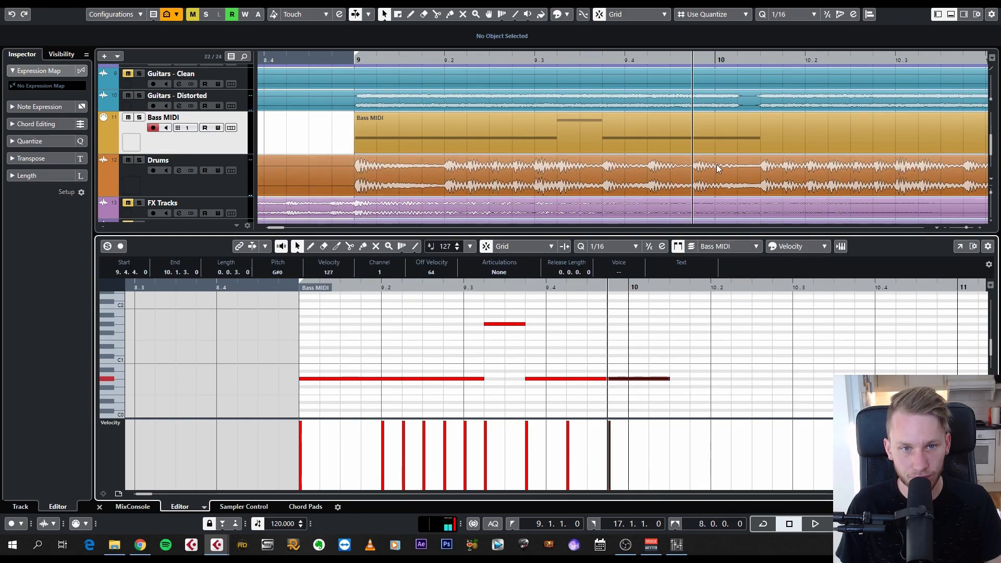
key("space")
key("space")
left_click(667, 287)
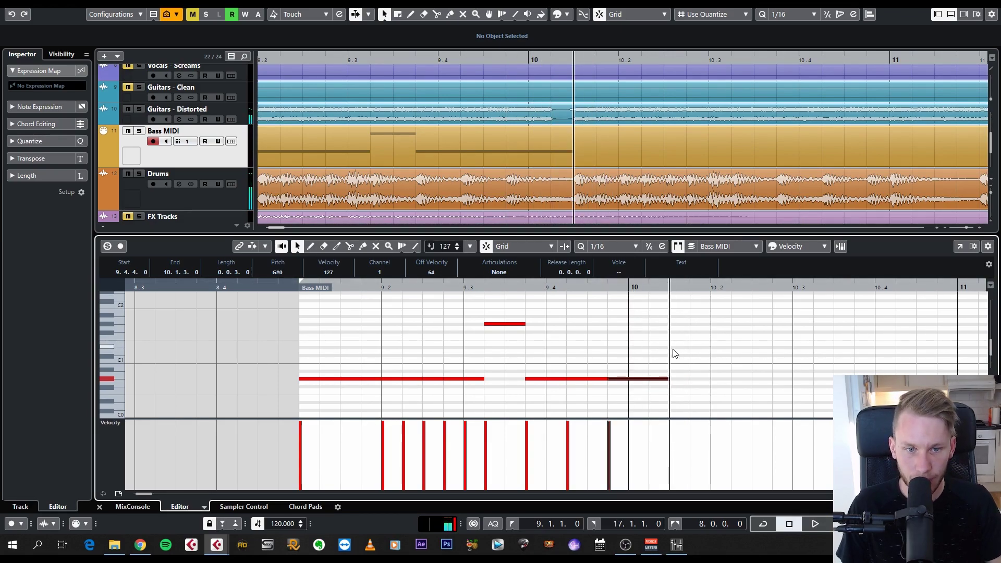
Compare the guitar gap after bar 10 with the last G#0 note and shorten that note to end at 10.1.2.
scroll(557, 123, "up", 2)
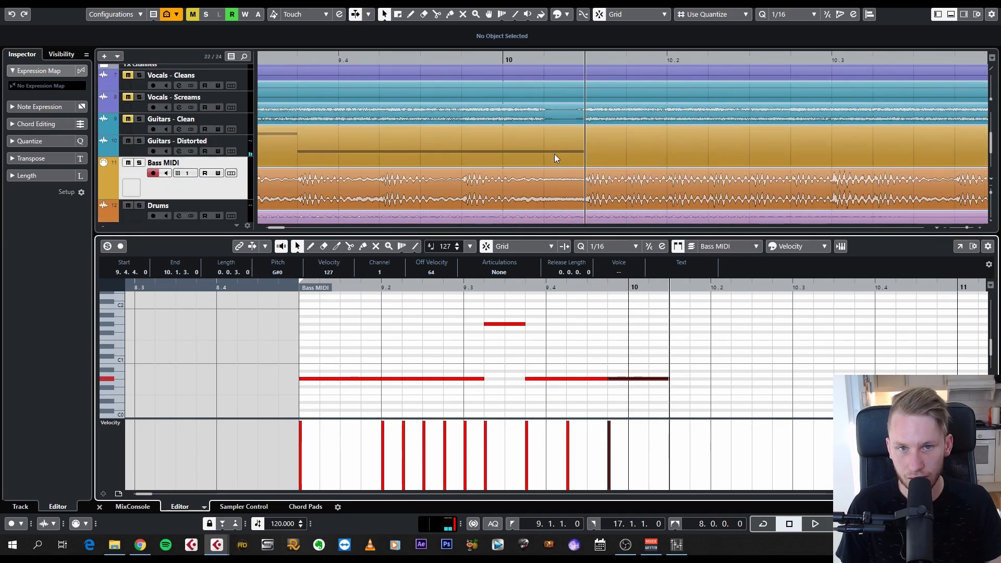
scroll(555, 154, "up", 3)
scroll(557, 172, "up", 2)
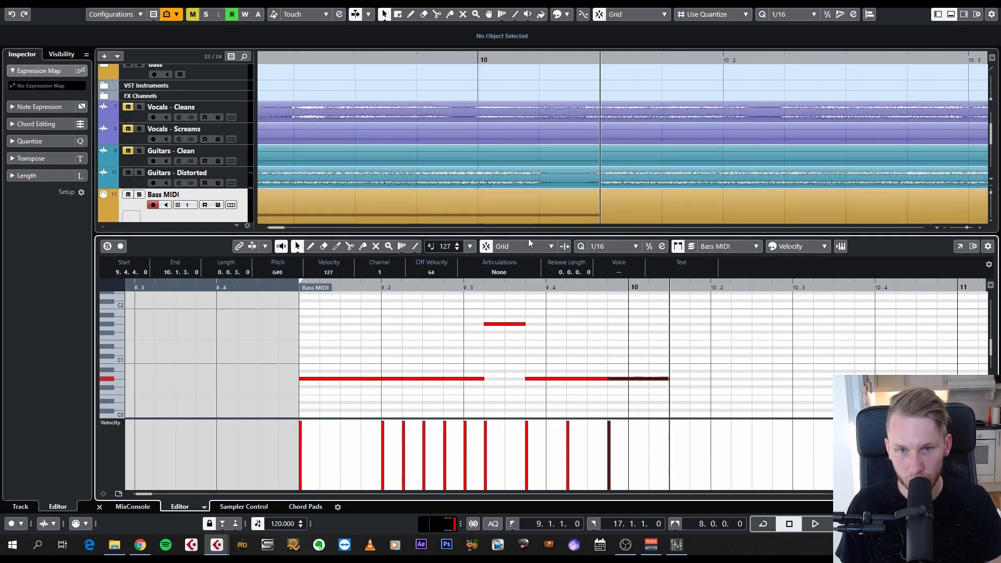
left_click(609, 288)
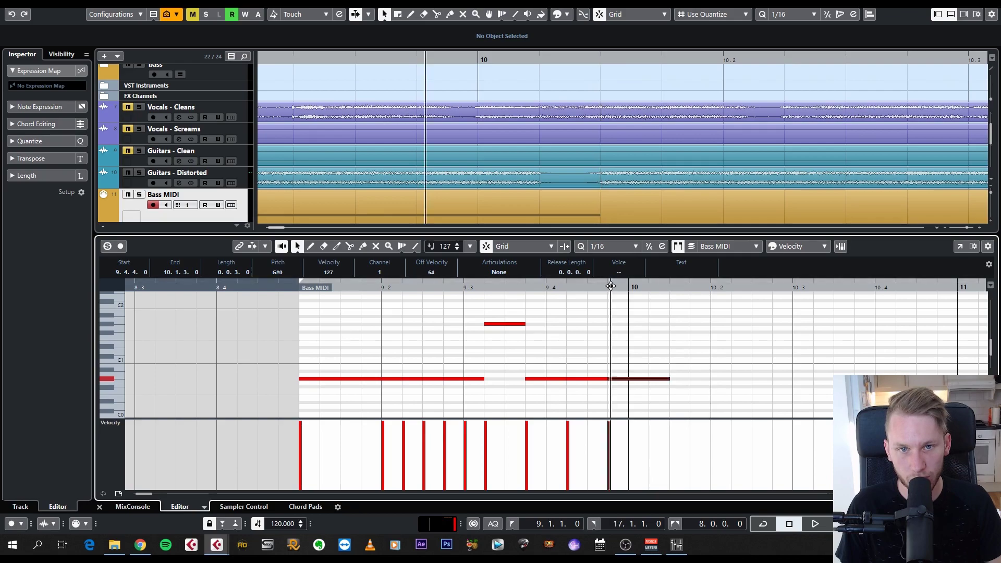
left_click(632, 287)
left_click(646, 287)
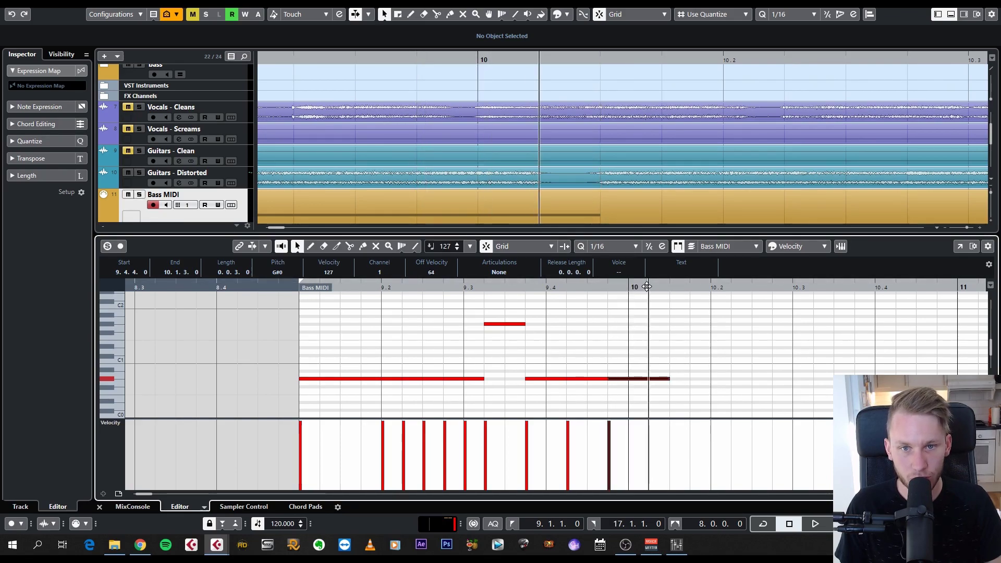
left_click(668, 379)
left_click_drag(666, 378, 647, 380)
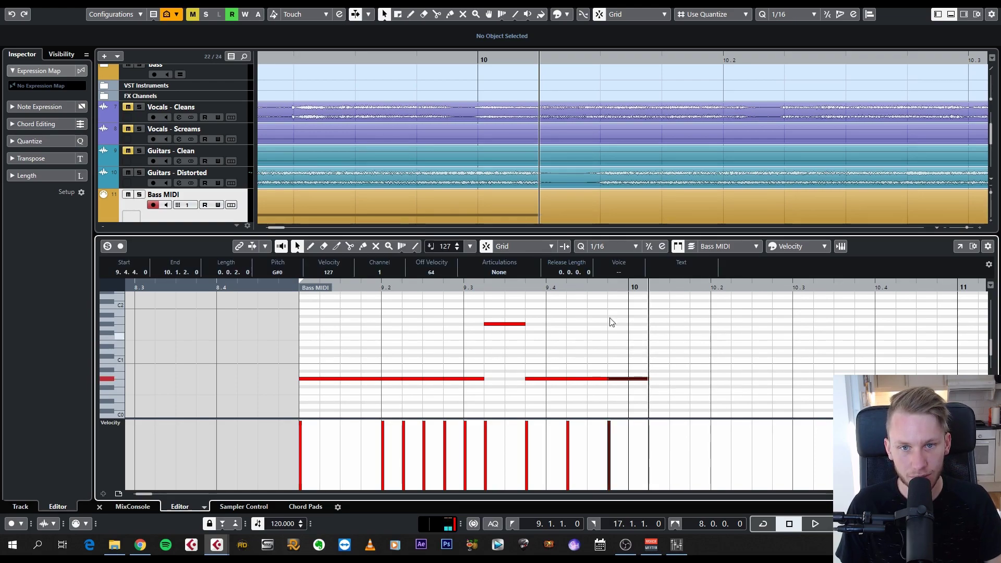
Examine where the distorted guitars stop after bar 10 in enlarged waveforms, comparing cursor positions with the last bass notes.
left_click(478, 58)
scroll(537, 195, "up", 4)
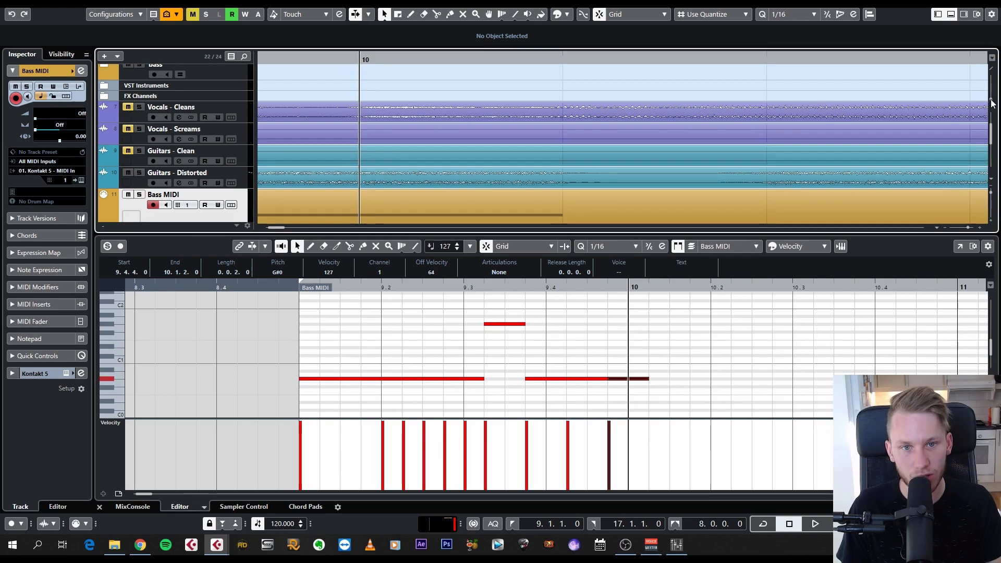
left_click_drag(992, 103, 990, 96)
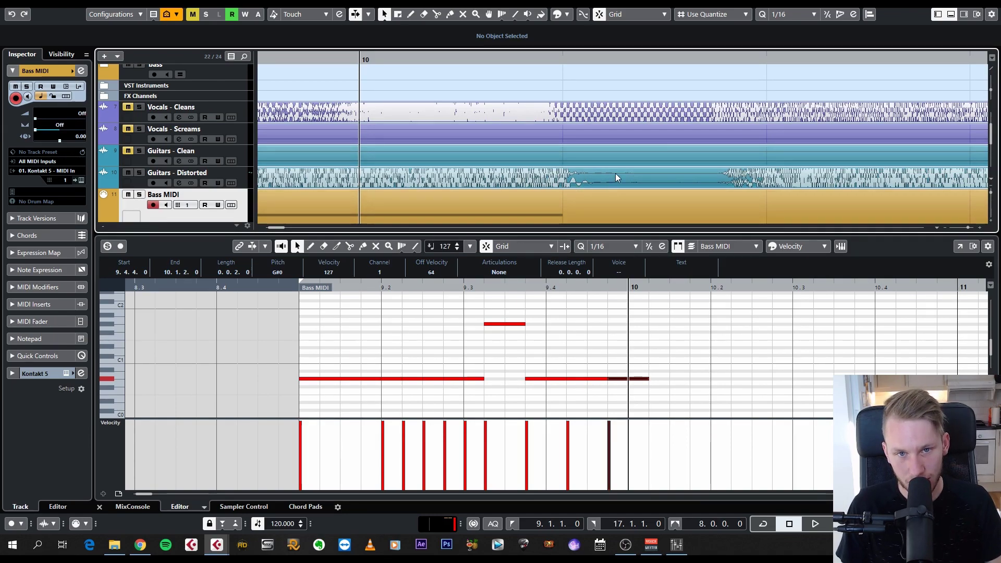
left_click(561, 59)
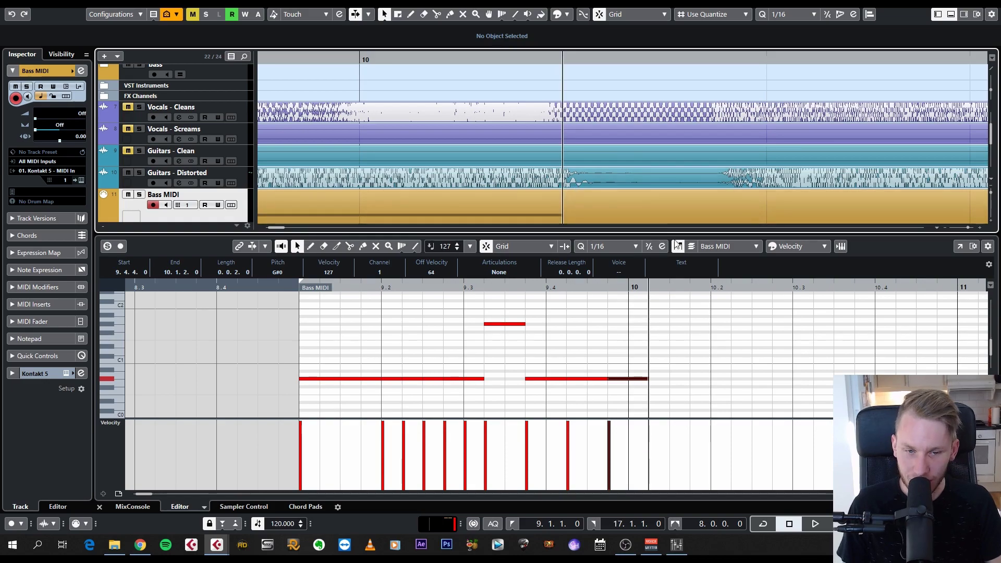
left_click(645, 357)
left_click(525, 284)
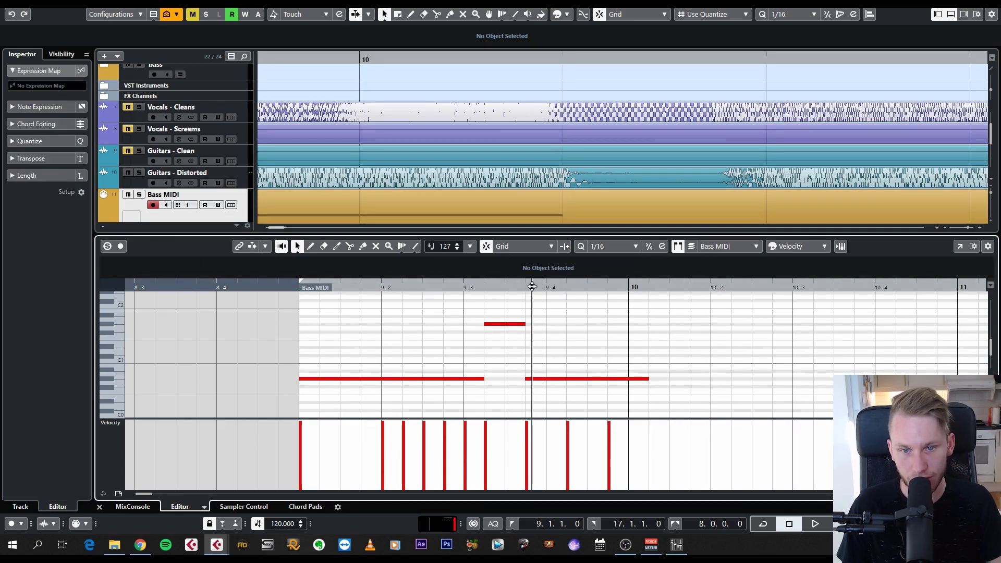
left_click(609, 284)
left_click(631, 284)
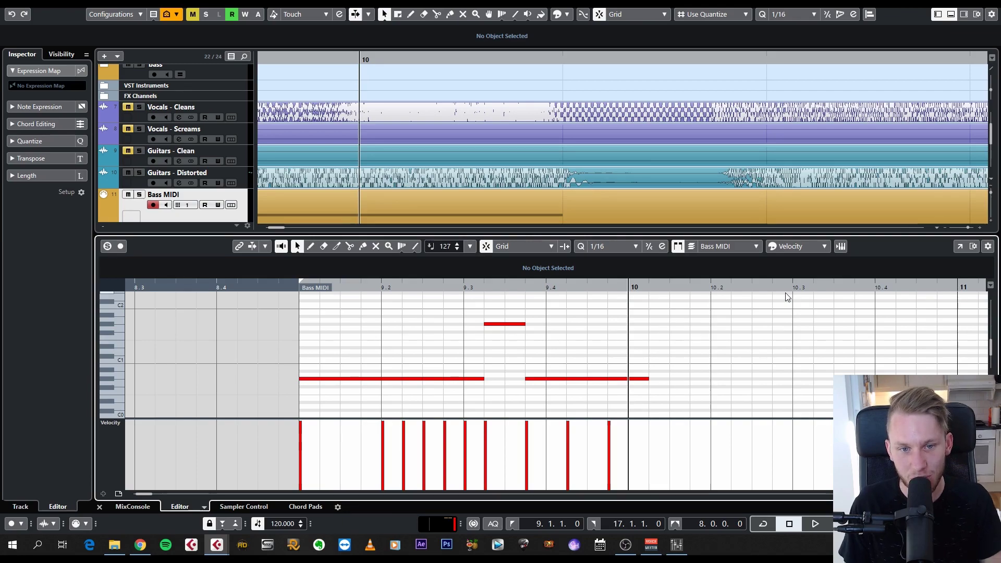
left_click(608, 289)
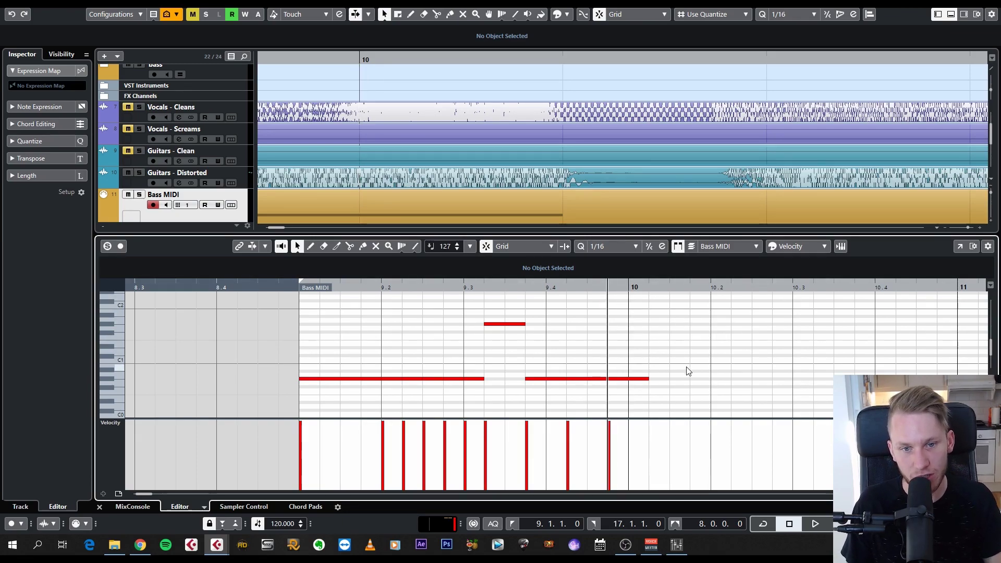
left_click(551, 286)
left_click(612, 287)
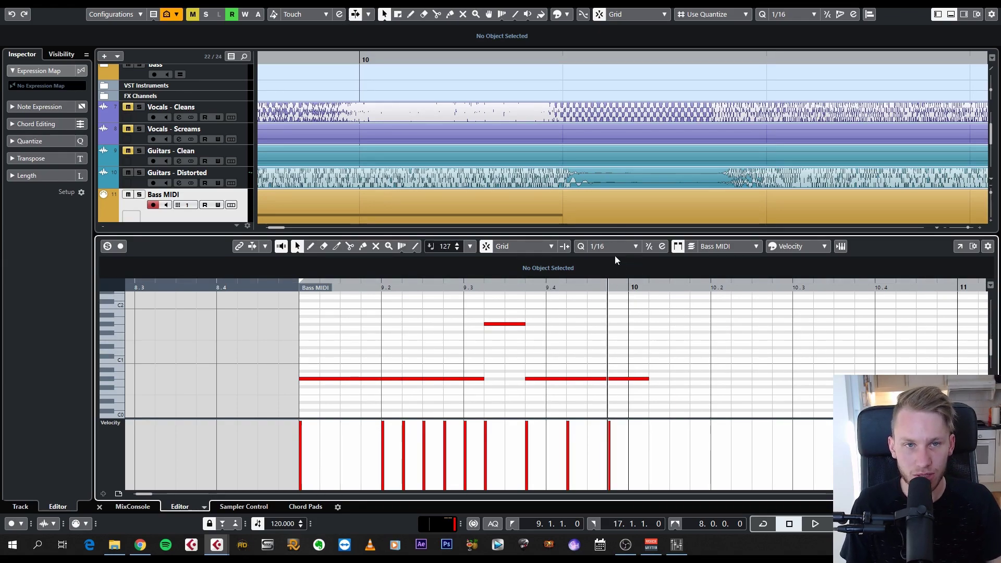
Refine the grid to 1/32, extend the last G#0 note to end at 10.1.2.30, and set the grid to 1/64.
scroll(764, 16, "down", 1)
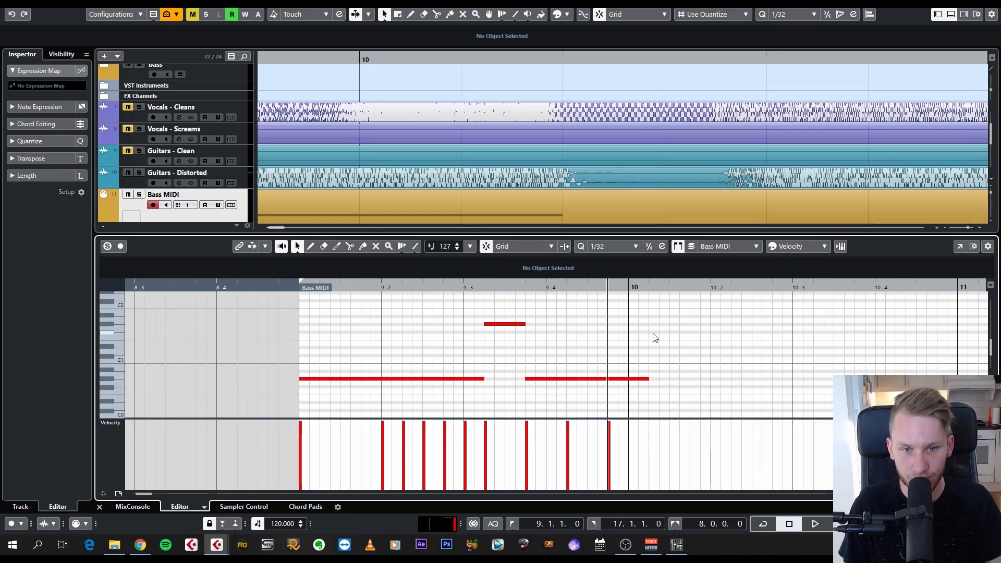
left_click(649, 287)
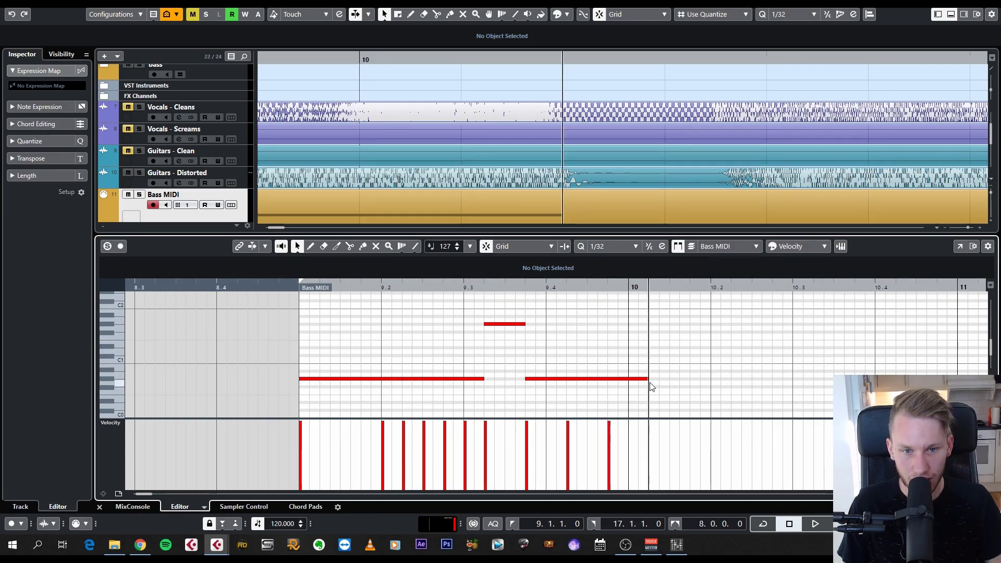
scroll(652, 383, "up", 2)
scroll(647, 382, "down", 3)
scroll(655, 372, "up", 2)
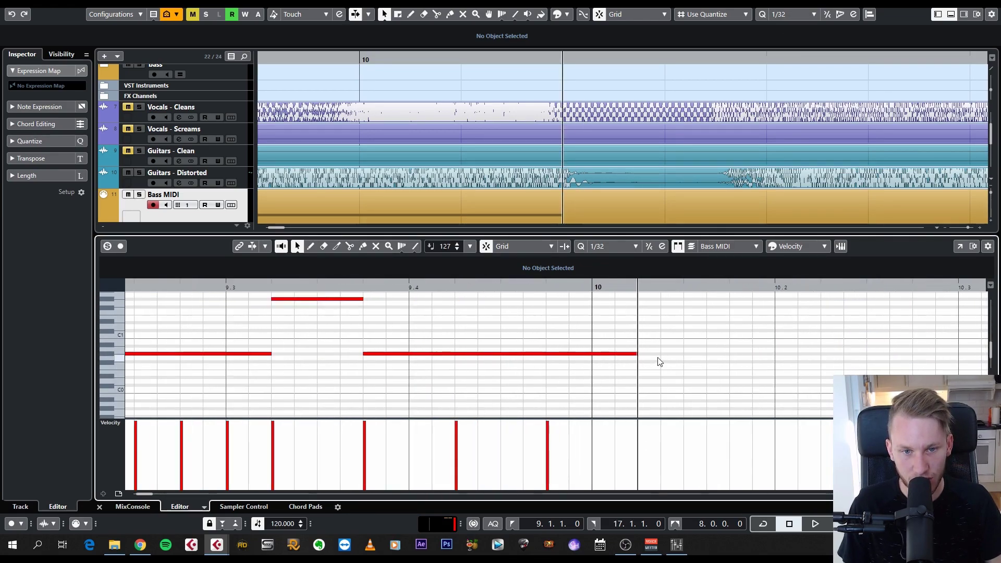
left_click(618, 354)
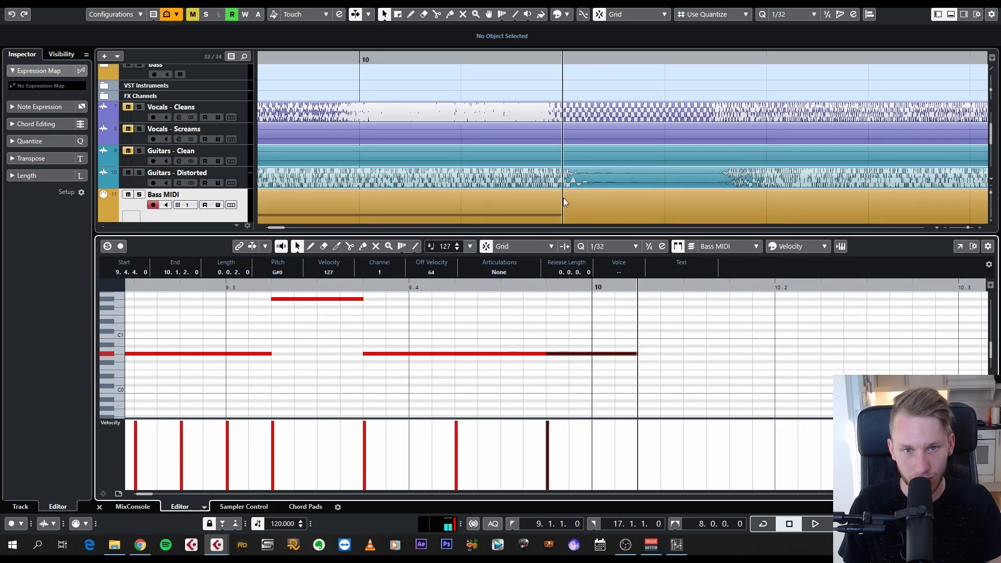
left_click_drag(637, 358, 655, 357)
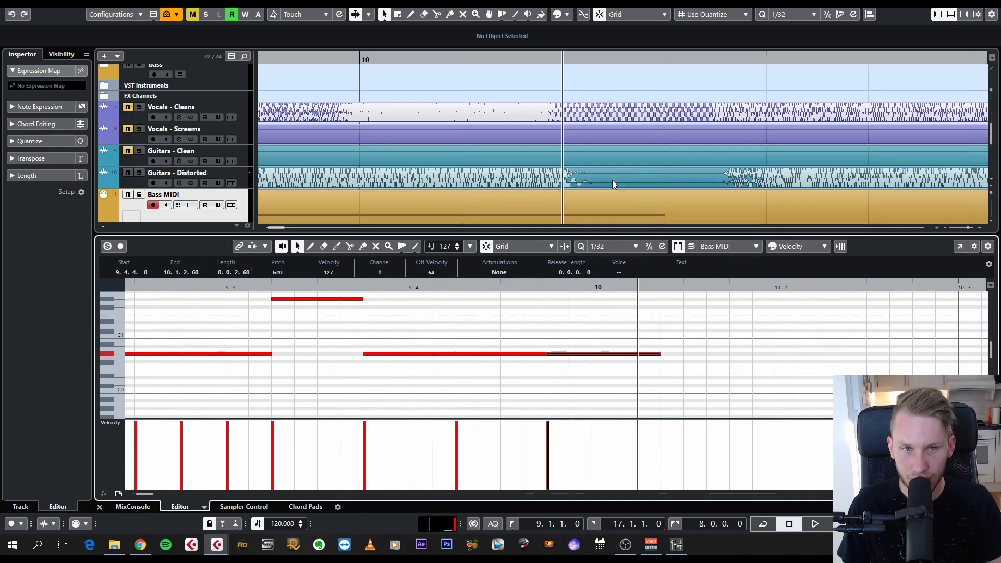
left_click_drag(660, 355, 644, 355)
key("ctrl+6")
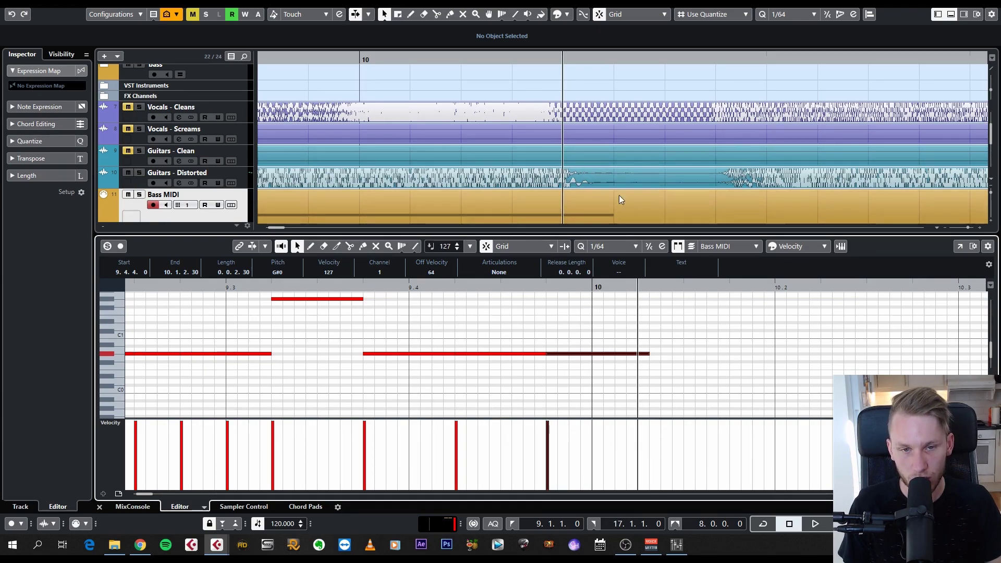
Deselect the last G#0 note and play back the passage from 9.3.4 across the gap after bar 10.
left_click_drag(473, 285, 363, 286)
left_click(701, 326)
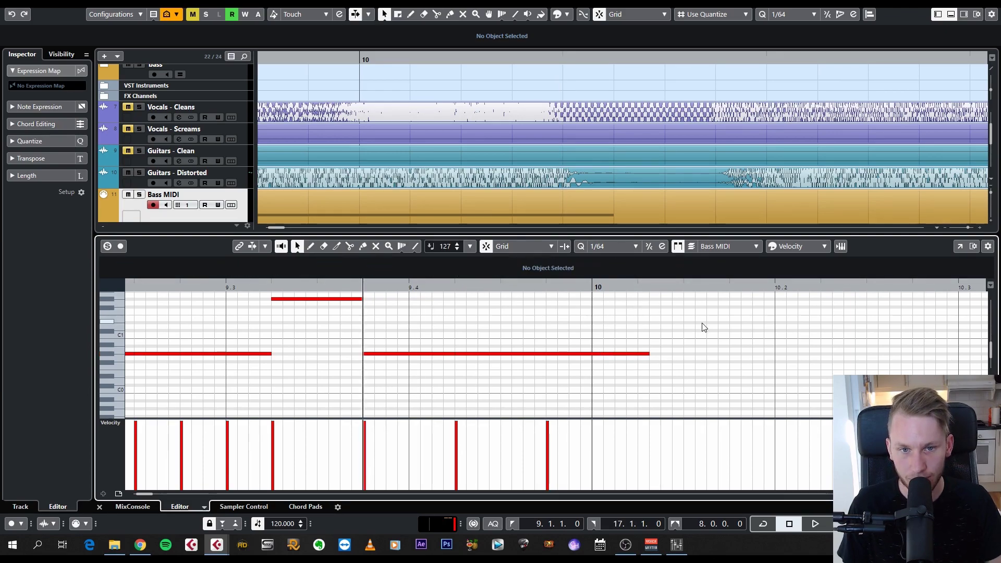
key("space")
key("space")
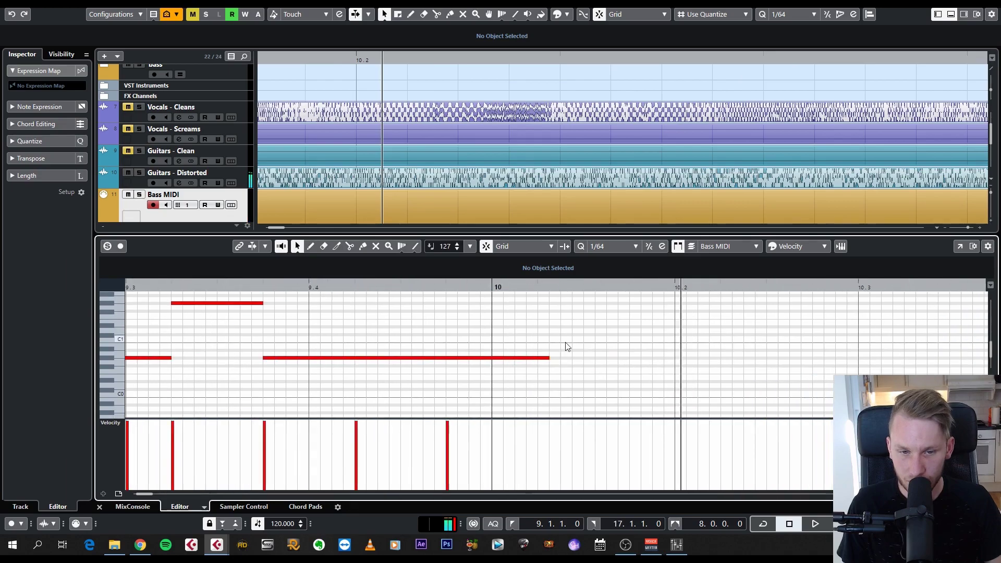
Locate the drum hit after the guitar gap, set the grid to 1/16, and draw a sixteenth C#1 note at 10.1.3.
scroll(576, 317, "down", 2)
scroll(412, 186, "down", 3)
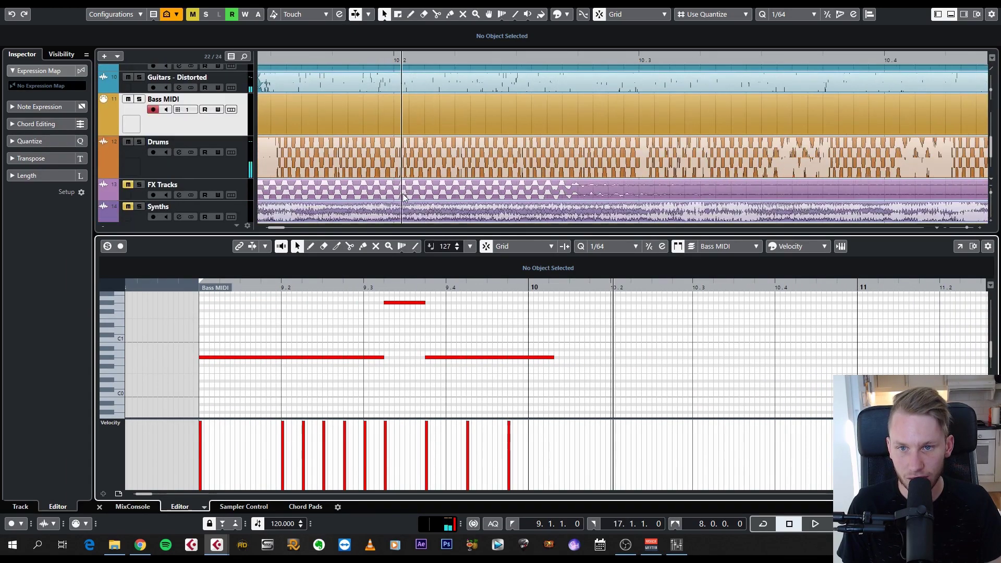
left_click(991, 100)
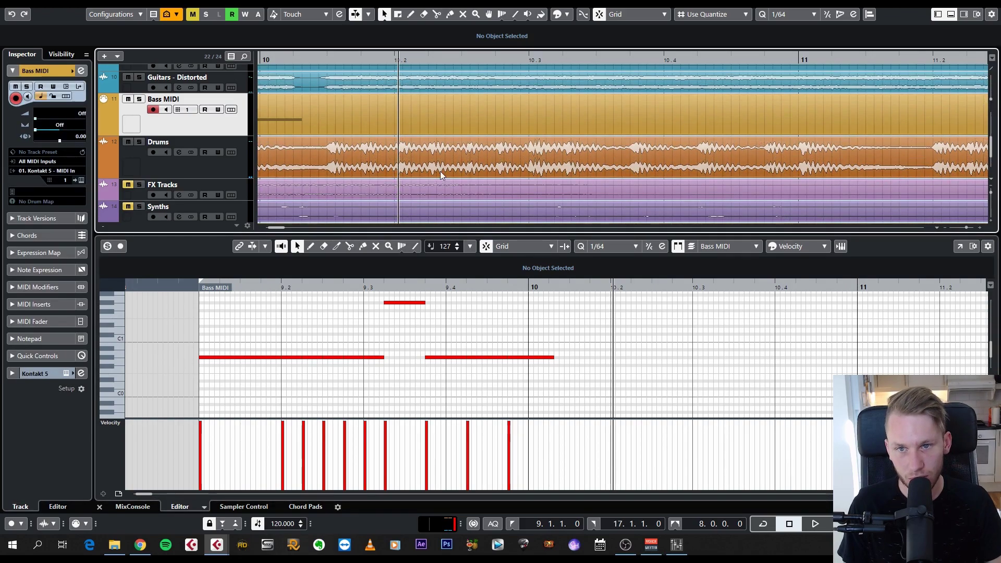
scroll(302, 129, "up", 5)
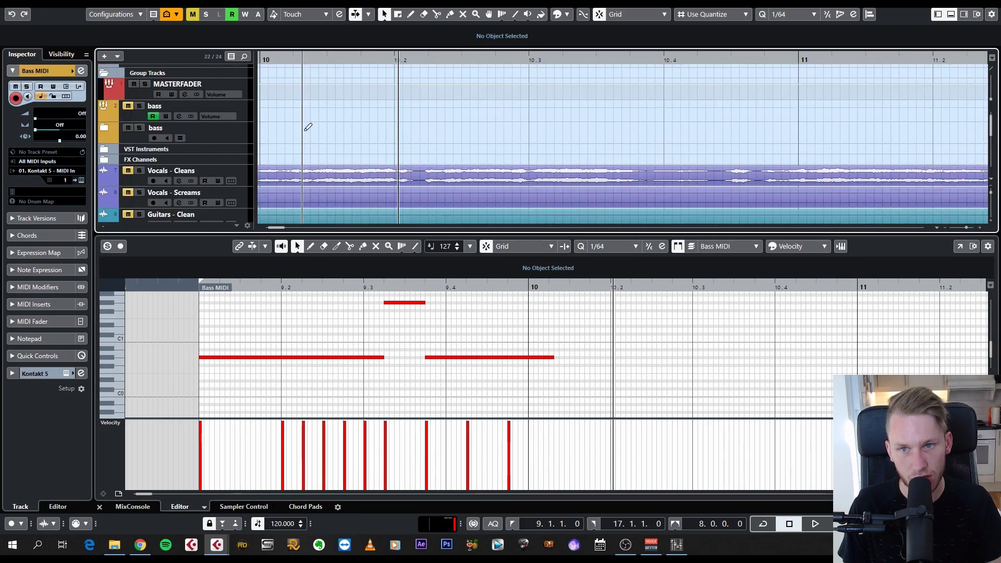
scroll(327, 173, "down", 4)
scroll(330, 180, "up", 2)
scroll(330, 180, "up", 2)
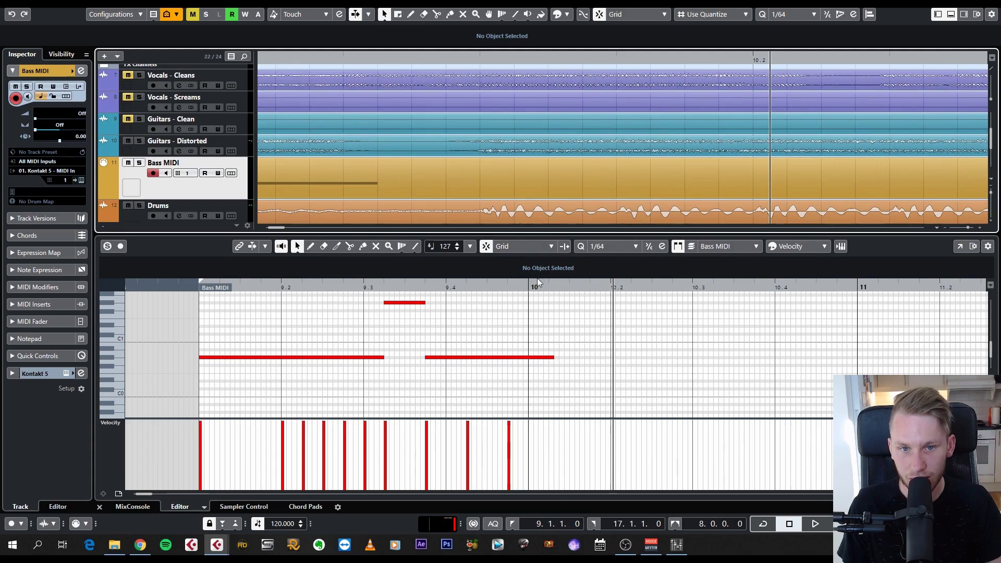
left_click_drag(568, 285, 568, 300)
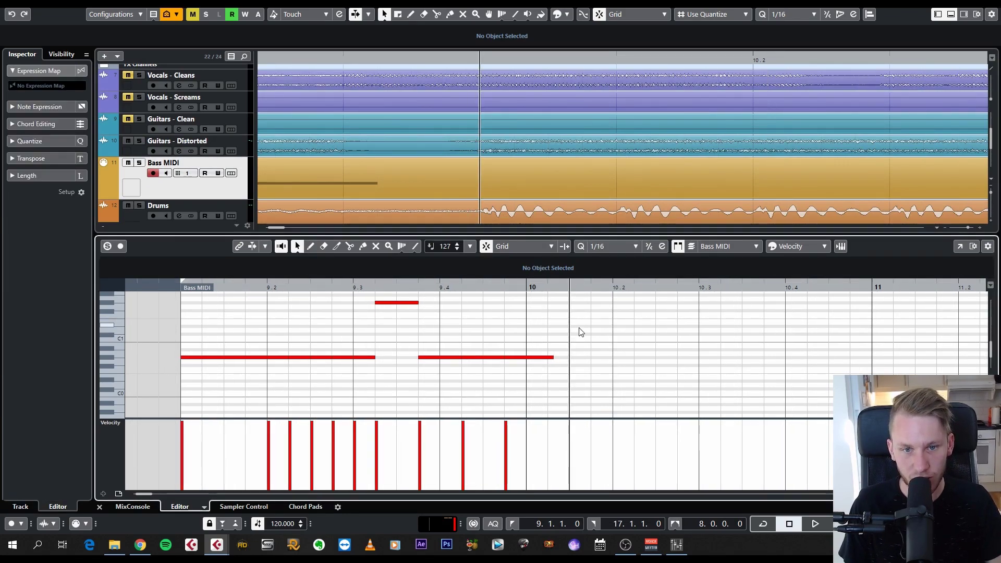
key("space")
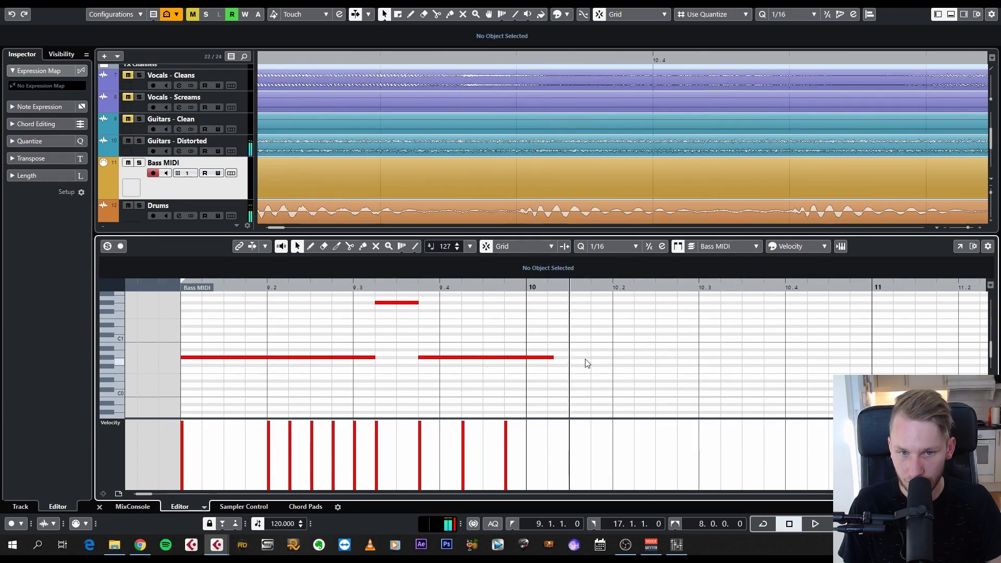
left_click(575, 333)
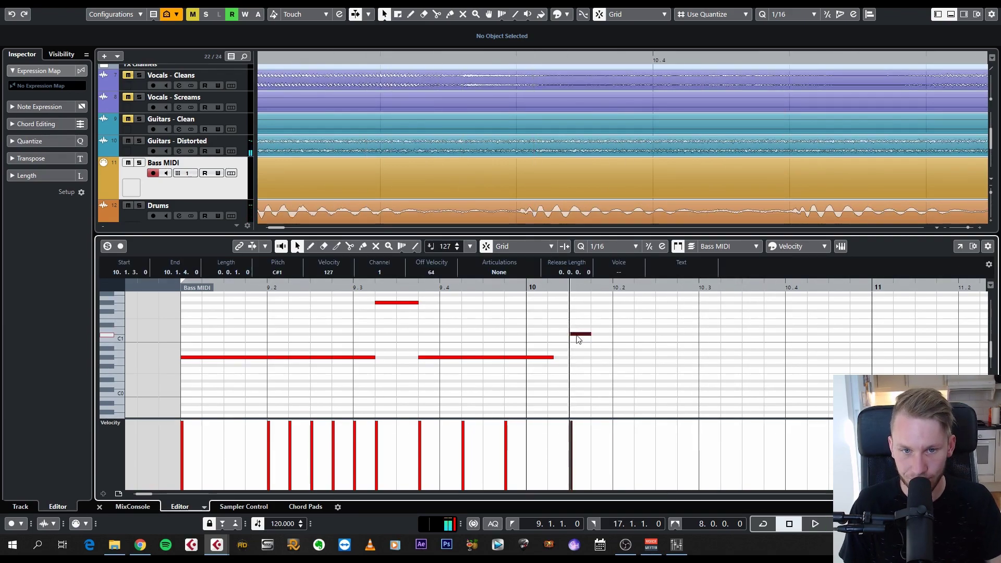
Duplicate the C#1 note five times so consecutive sixteenths run up to 10.3.1, and play the result back.
scroll(675, 171, "up", 3)
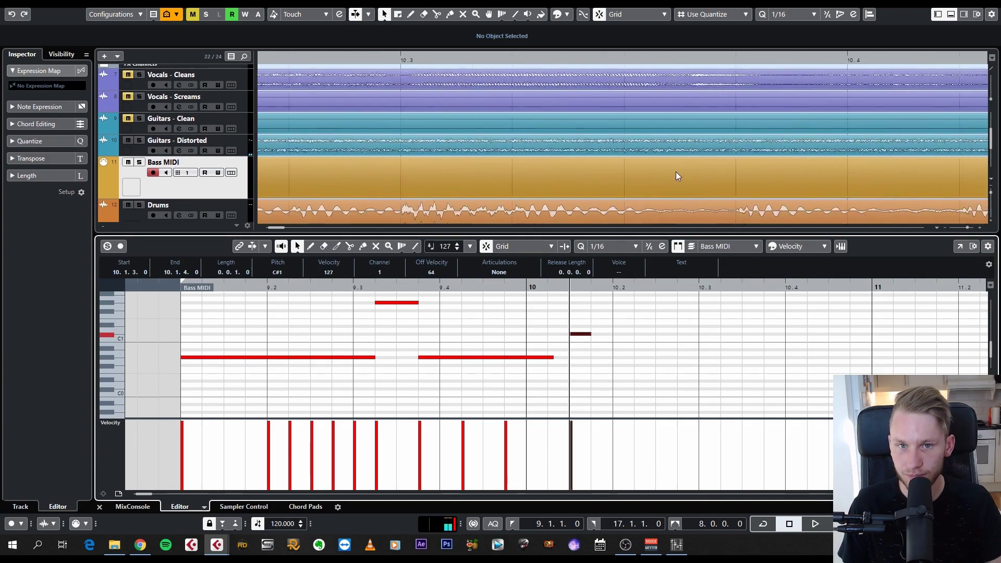
scroll(619, 176, "up", 2)
scroll(630, 180, "down", 1)
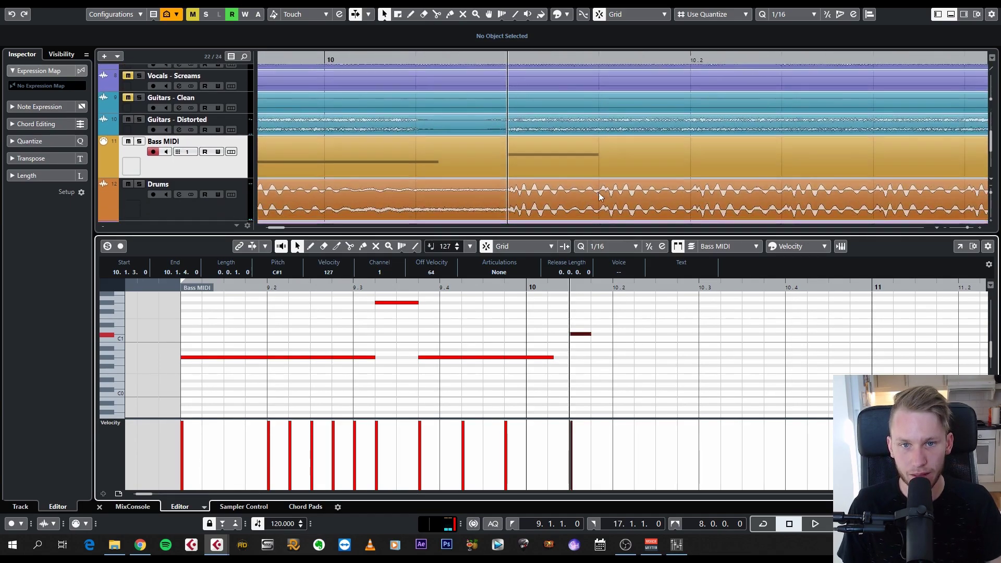
key("alt+d")
scroll(653, 191, "down", 2)
key("alt+d")
key("alt+d")
key("alt+d")
key("alt+d")
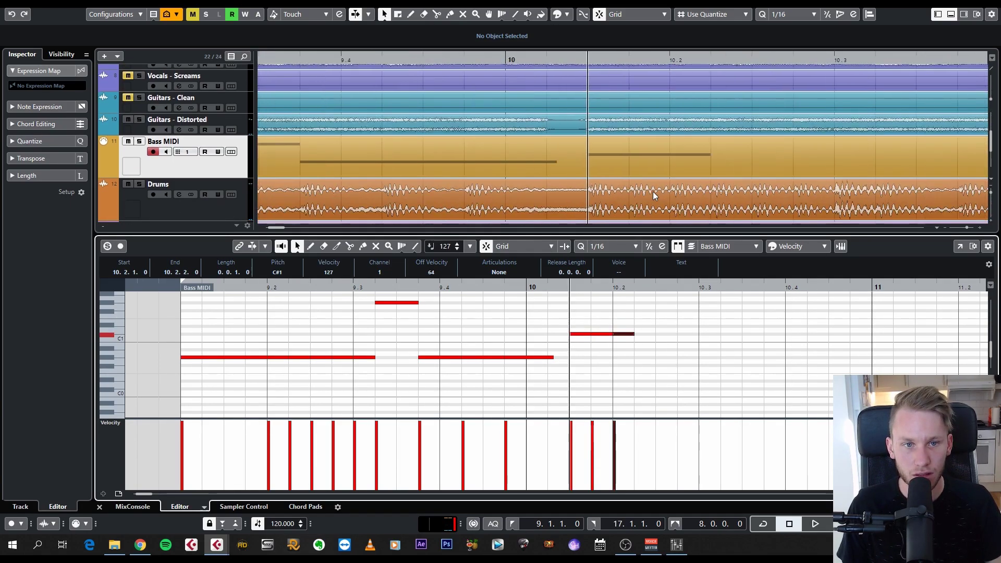
key("space")
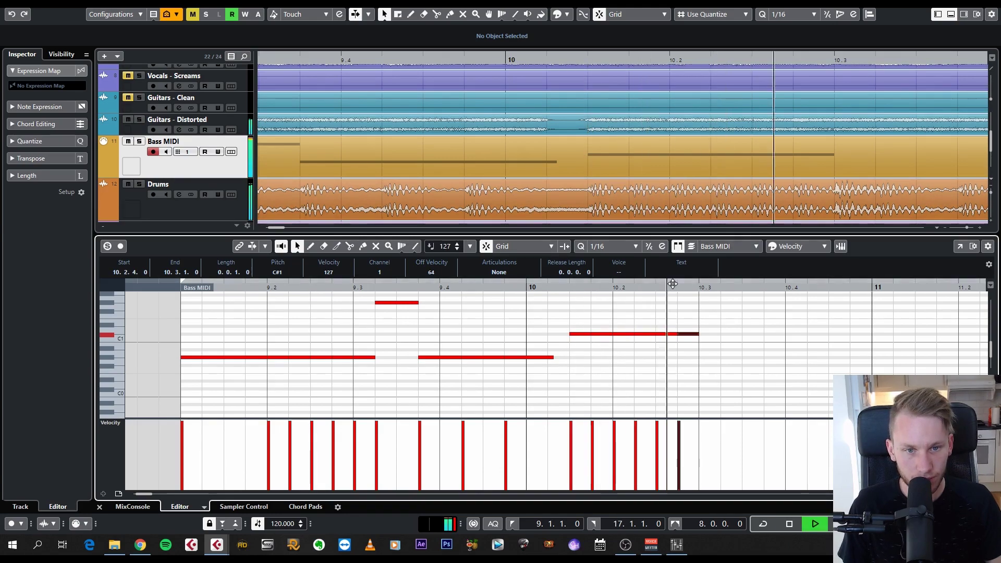
key("space")
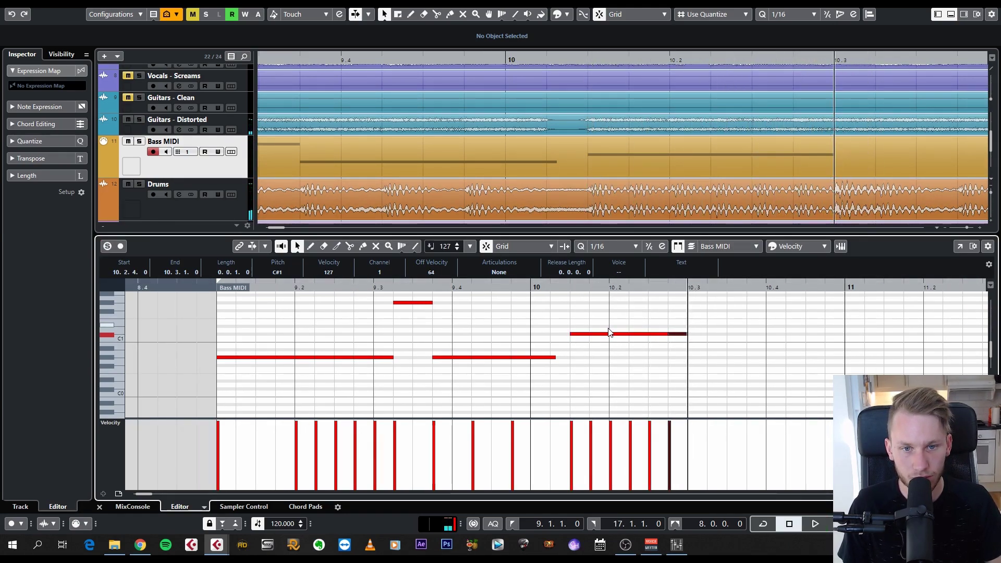
Inspect the second repeated C#1 note and close the note editor to show the full arrangement.
left_click(600, 330)
left_click(602, 336)
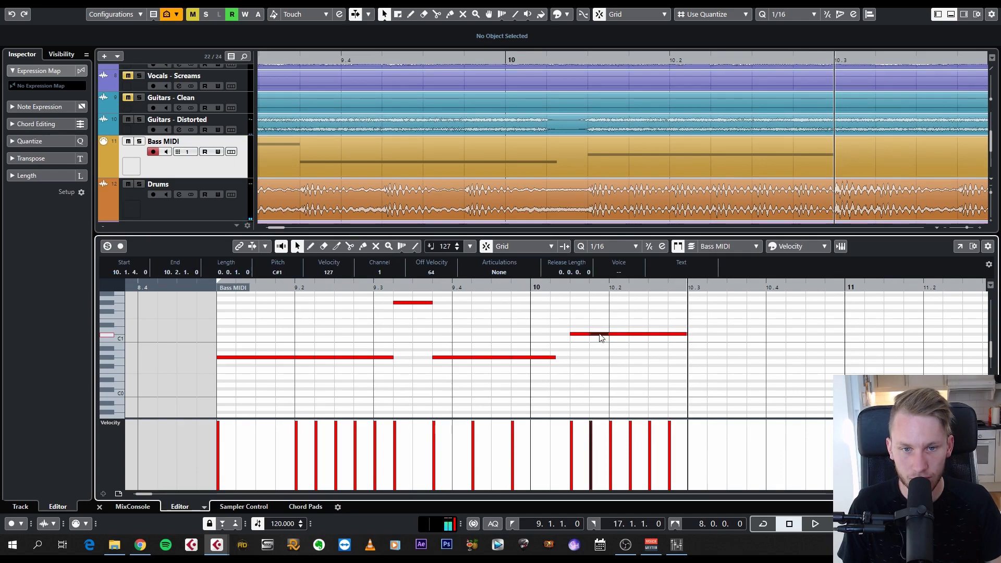
left_click(652, 375)
scroll(578, 328, "down", 3)
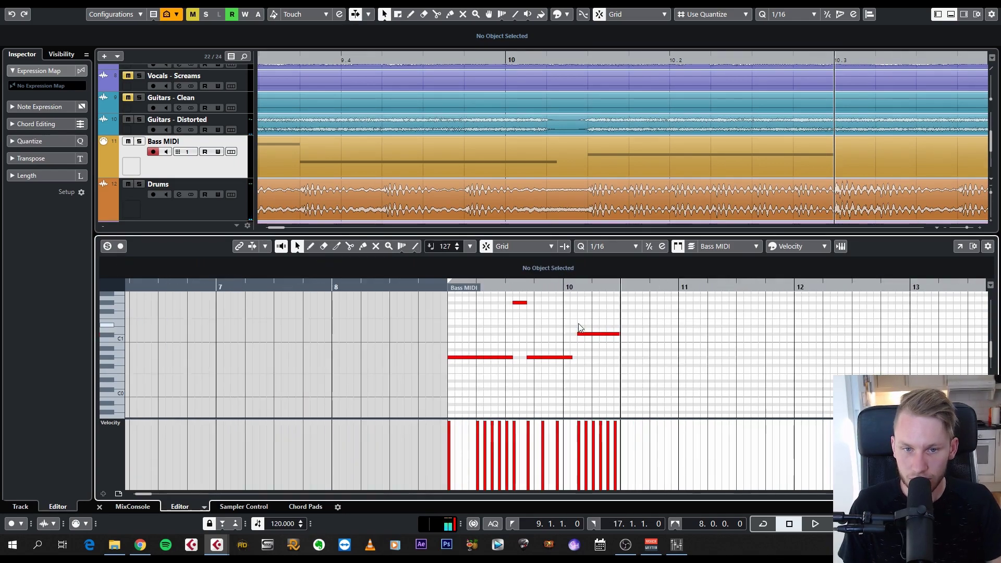
scroll(701, 338, "right", 3)
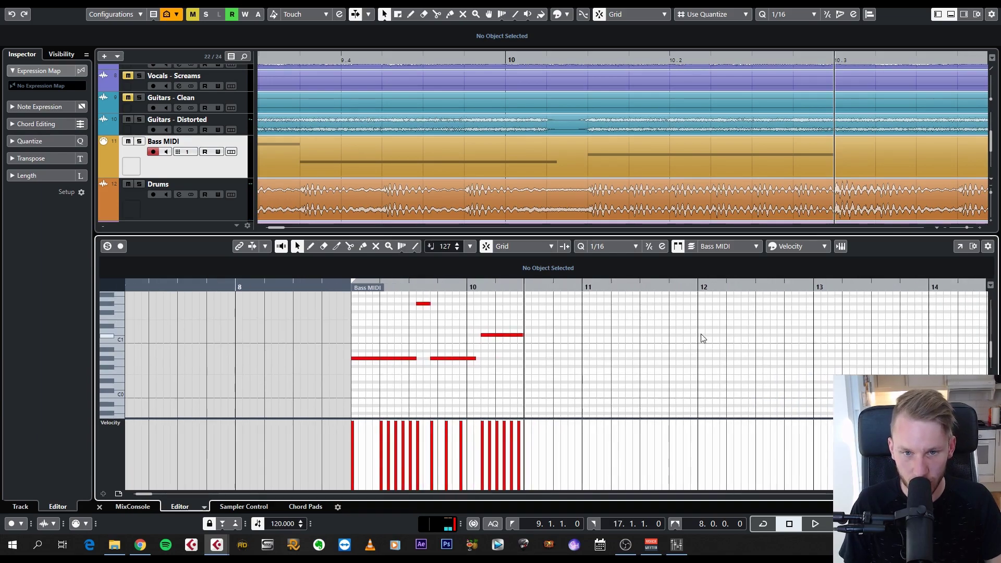
scroll(700, 338, "left", 3)
key("ctrl+e")
scroll(595, 282, "down", 5)
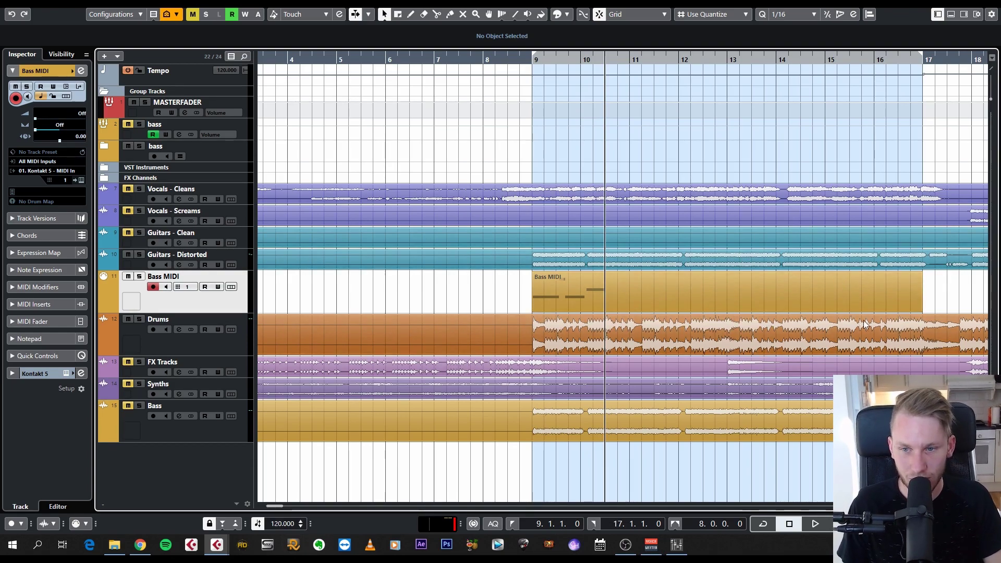
Examine the Bass MIDI part alongside the distorted guitars, drums and reference bass across bars 9 to 17.
scroll(535, 305, "right", 3)
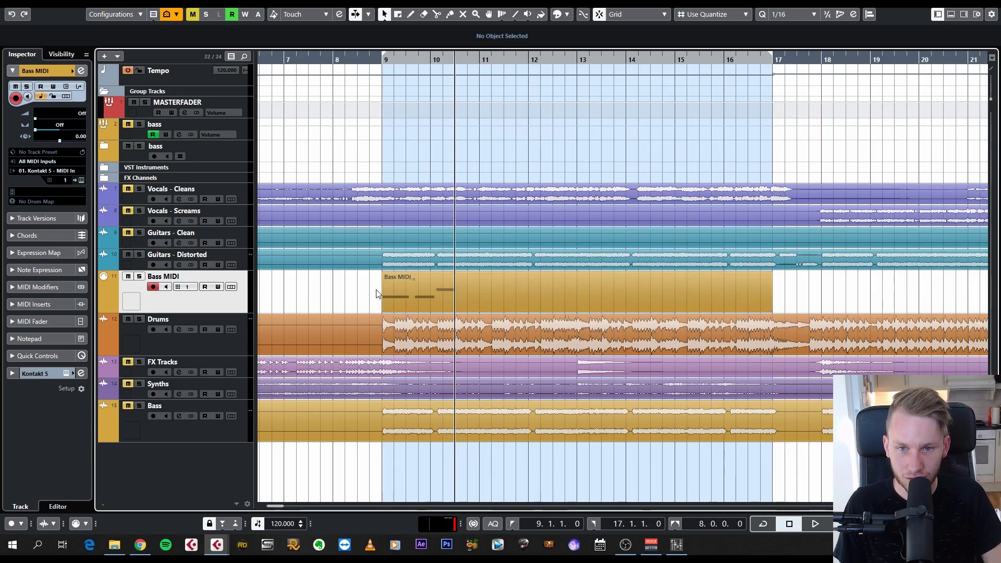
scroll(376, 294, "up", 5)
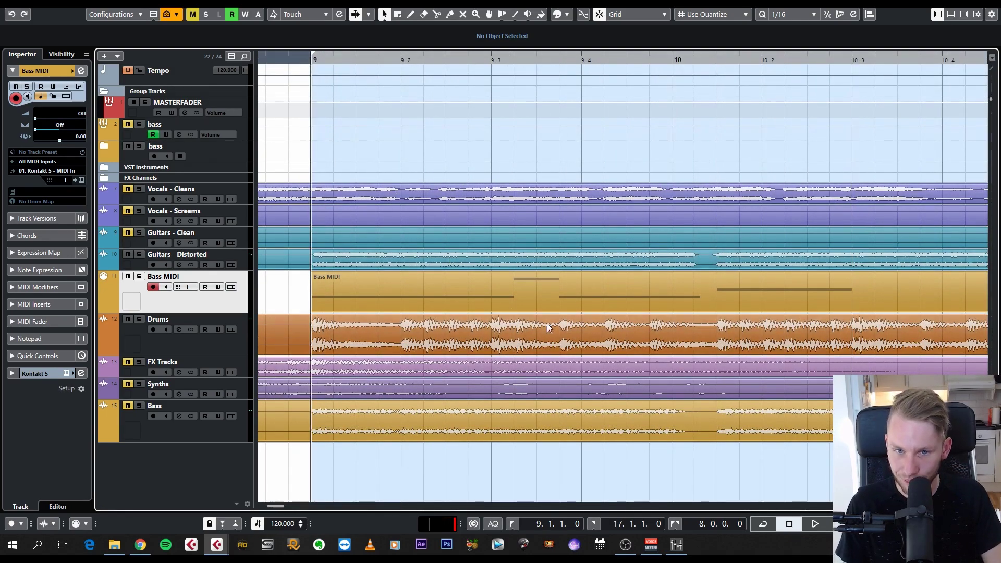
scroll(521, 308, "down", 2)
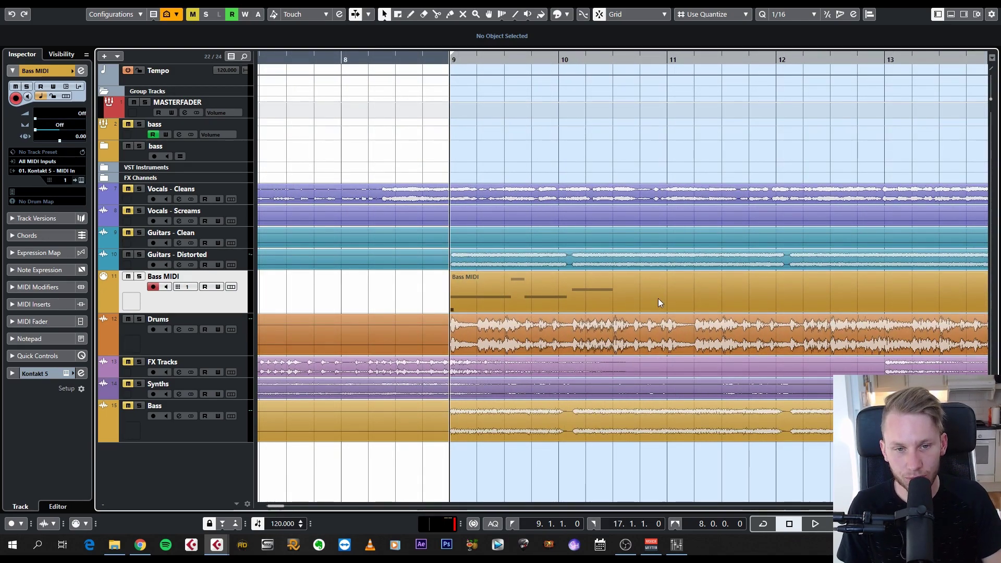
scroll(555, 302, "down", 2)
scroll(554, 301, "left", 3)
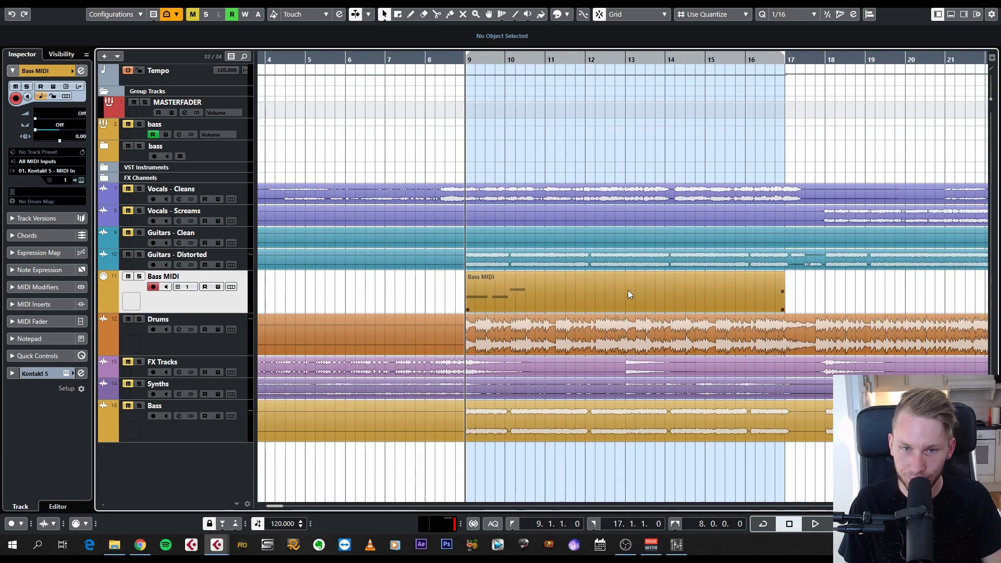
scroll(458, 58, "up", 3)
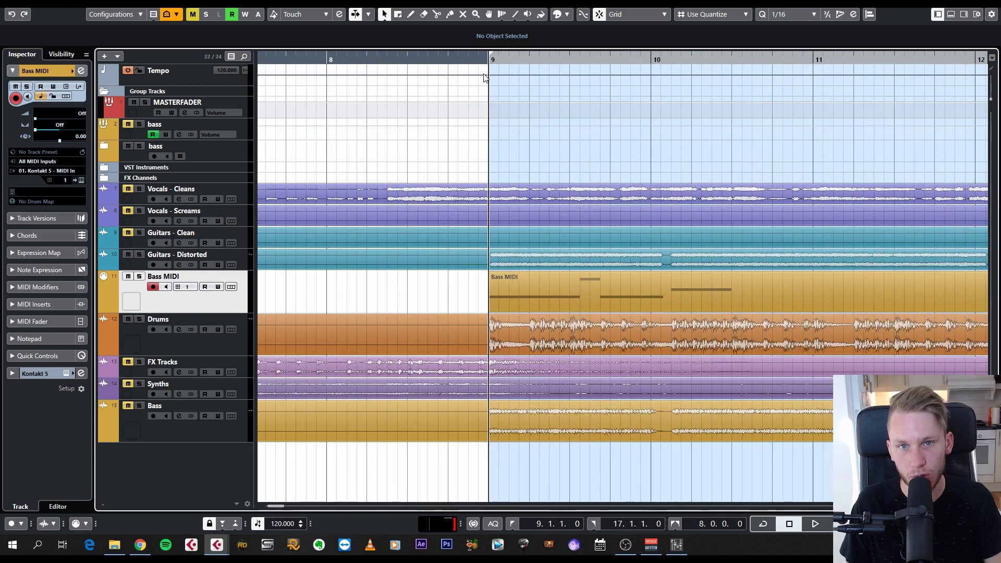
left_click(508, 57)
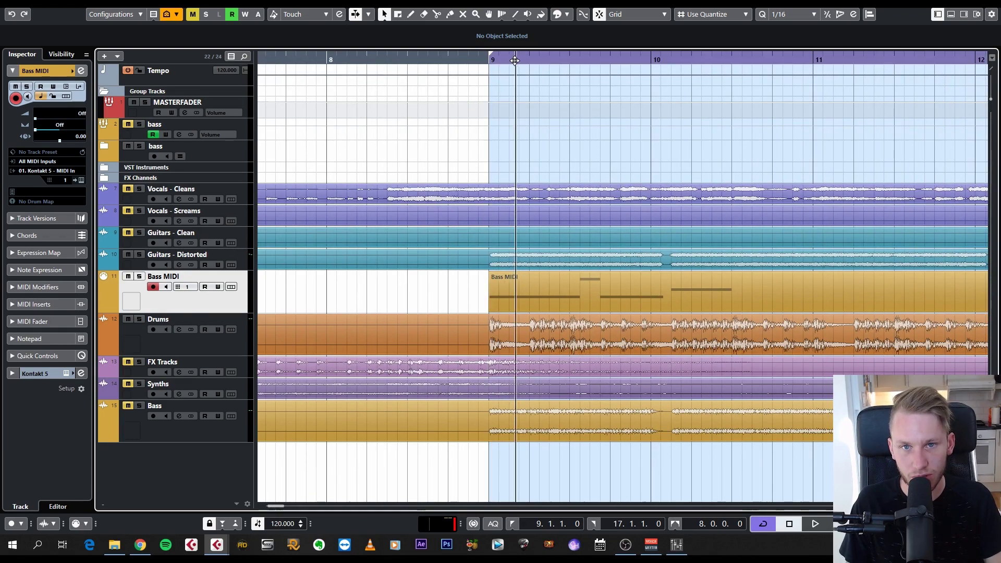
left_click(494, 57)
left_click(517, 56)
Survey the song arrangement to see the Bass MIDI part in relation to the sections beyond bar 17.
key("g")
key("g")
scroll(614, 287, "right", 3)
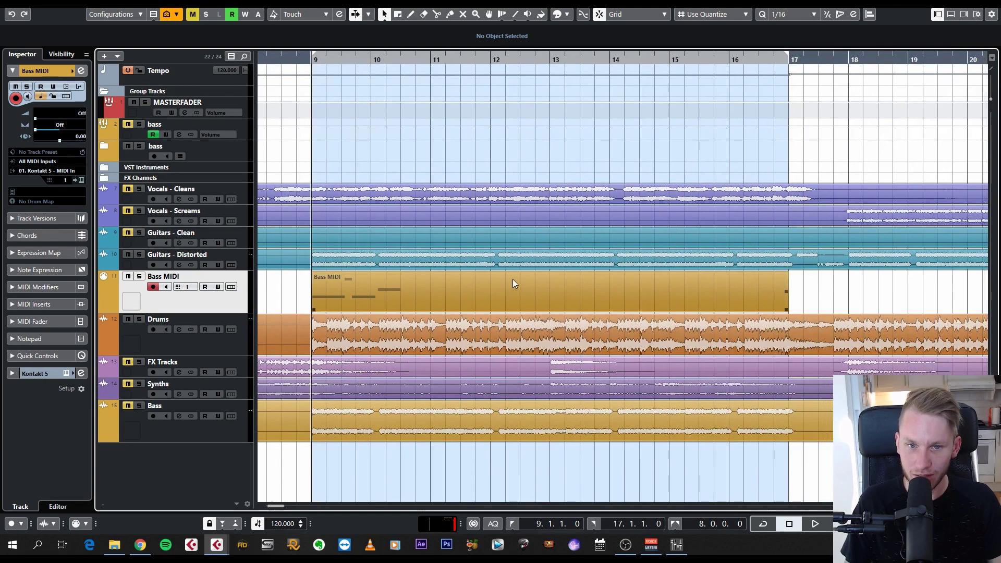
key("g")
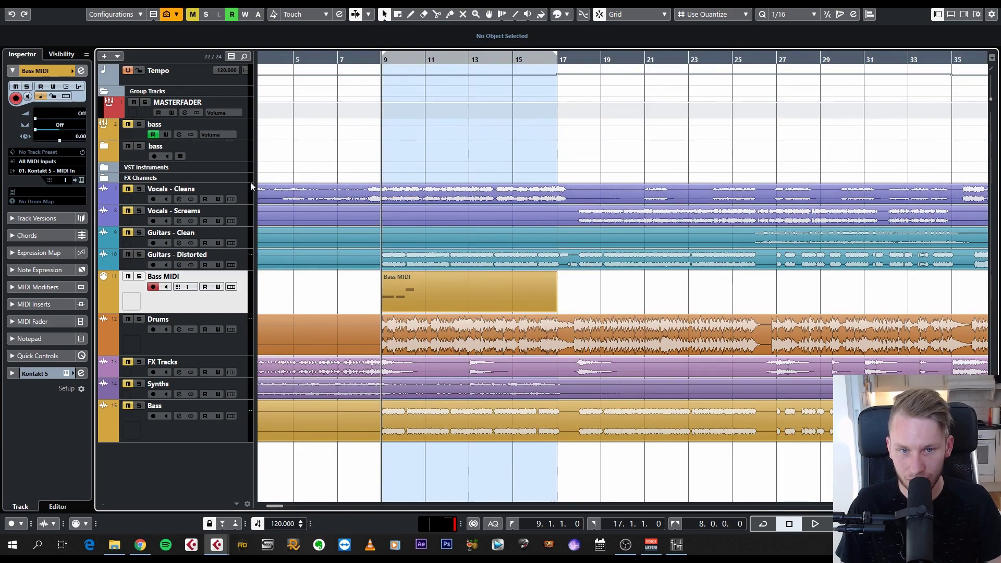
key("g")
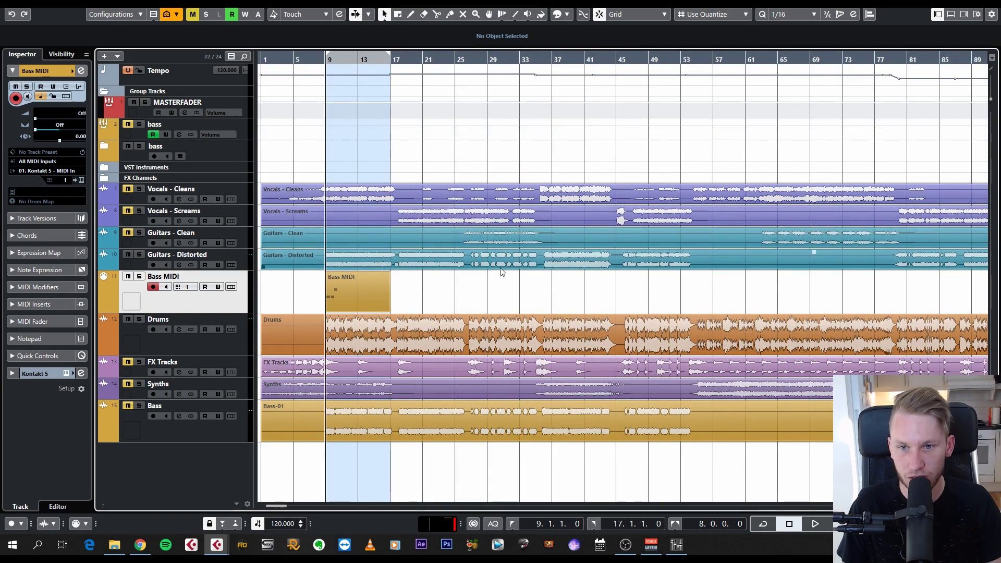
key("h")
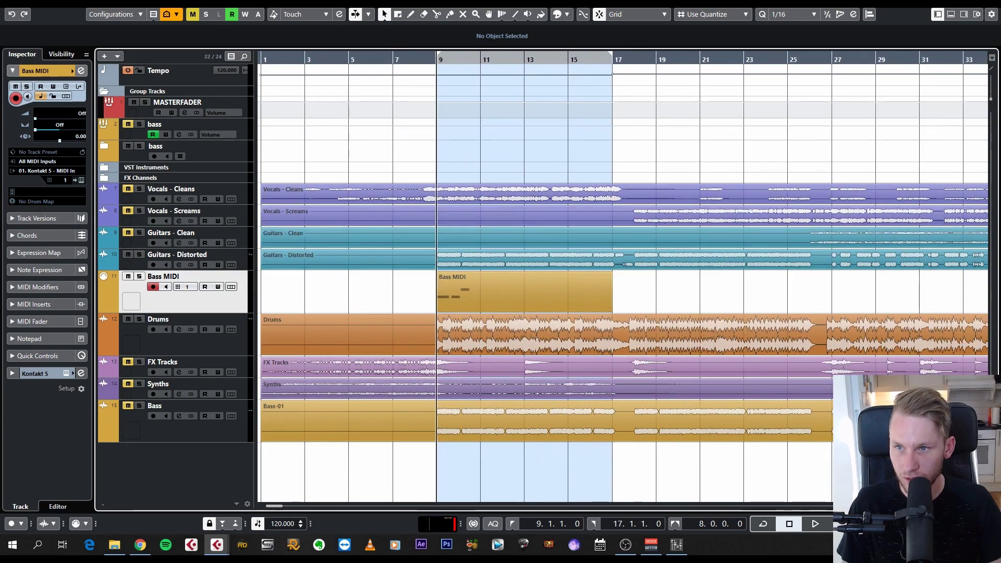
Open the audio mixdown export and choose Wave File as the file type.
key("alt+f")
mouse_move(85, 157)
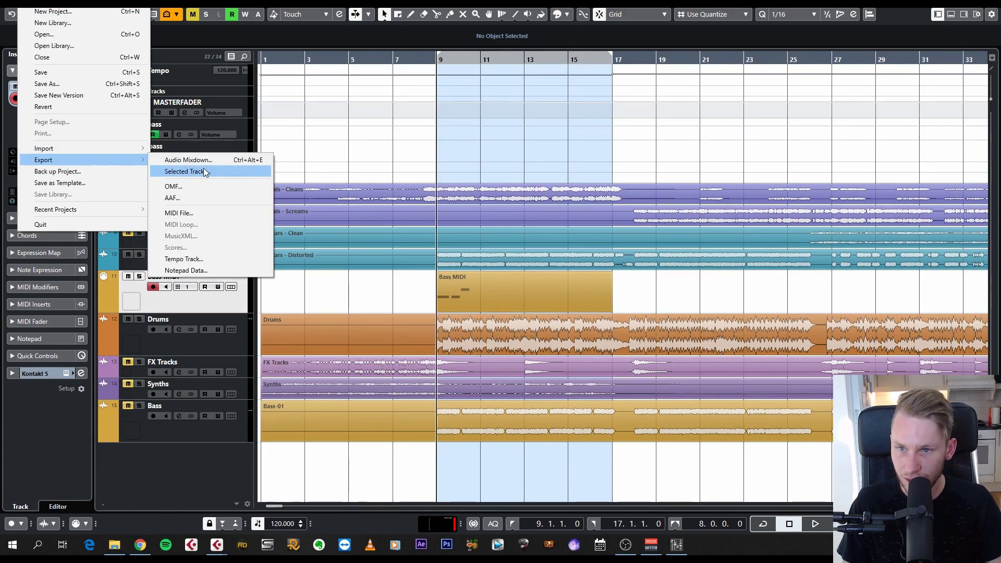
left_click(188, 159)
left_click(642, 260)
left_click(633, 272)
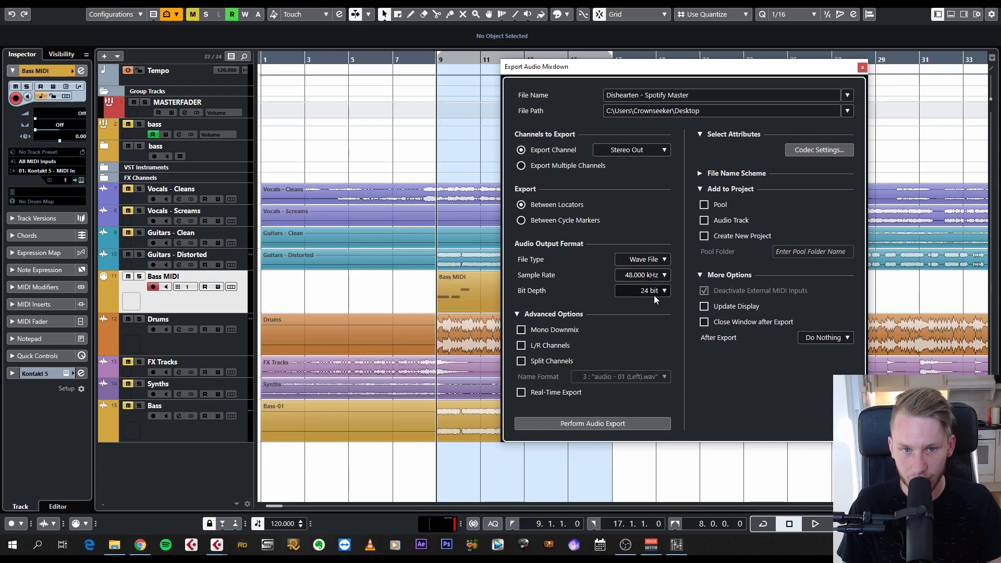
Choose a 48.000 kHz sample rate for the mixdown, check the bit depth options, and reposition the export dialog.
left_click(642, 274)
left_click(651, 356)
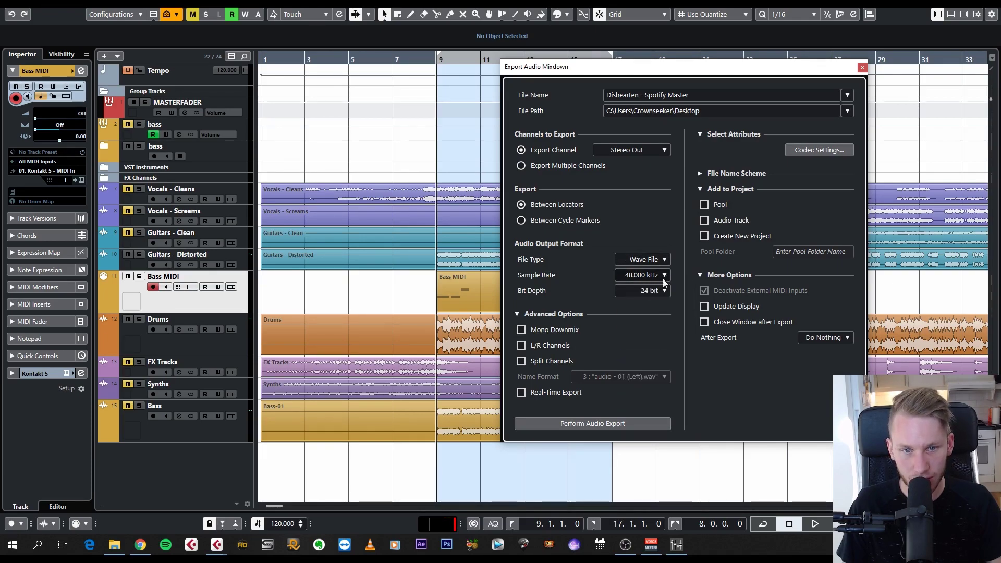
left_click(661, 293)
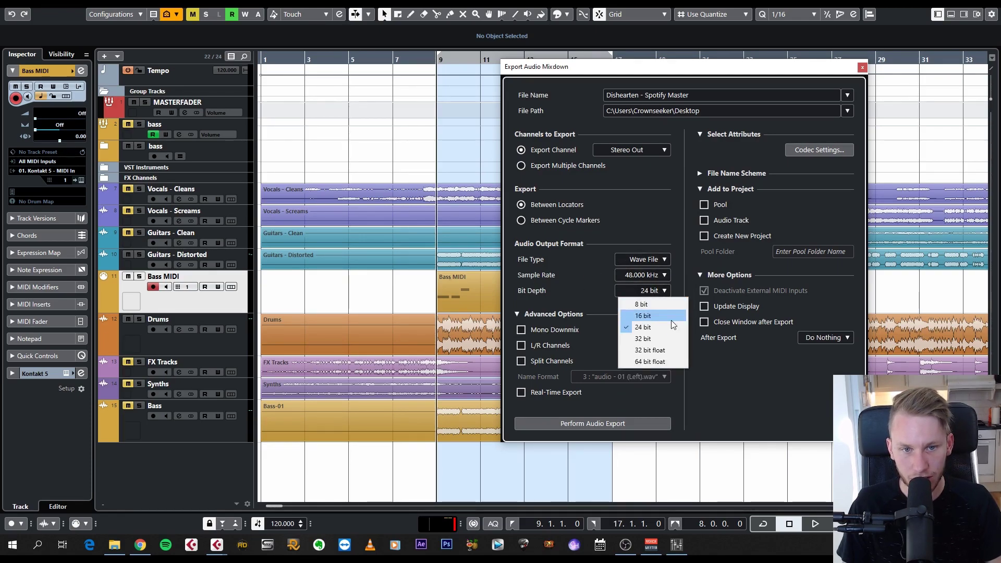
left_click(541, 280)
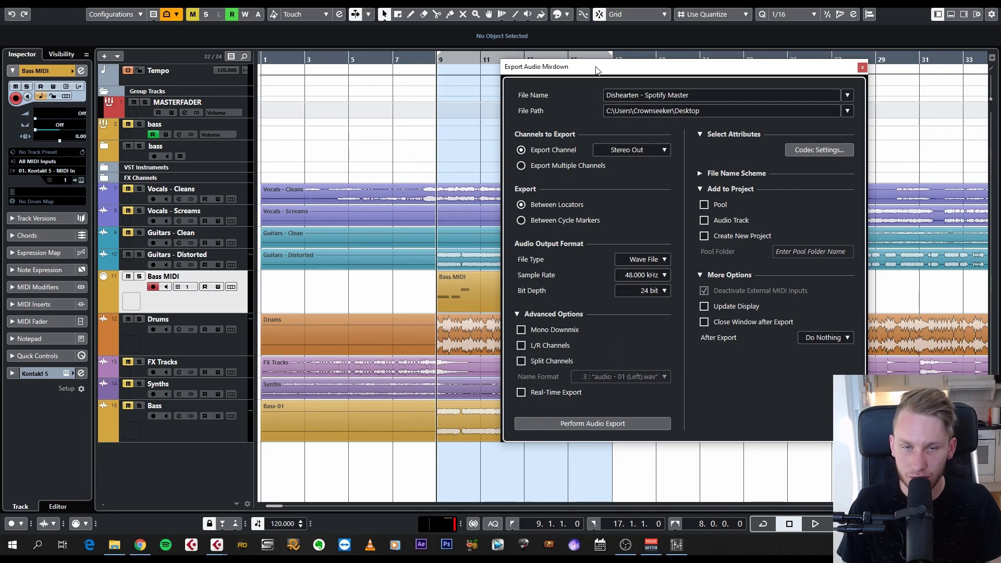
left_click_drag(612, 70, 713, 97)
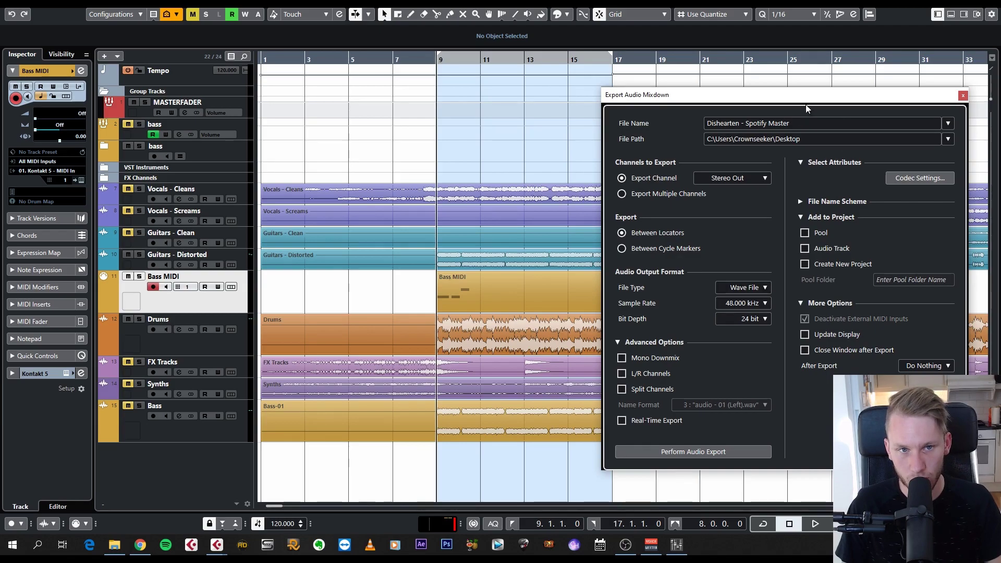
left_click_drag(803, 101, 728, 92)
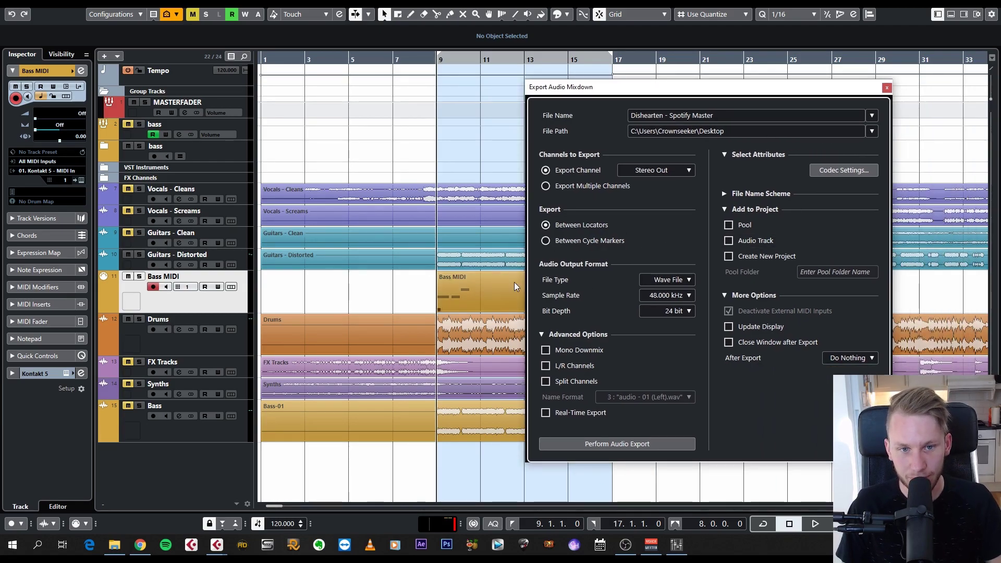
Close the audio mixdown export dialog and return to the arrangement around the Bass MIDI part.
left_click(886, 88)
scroll(580, 292, "up", 4)
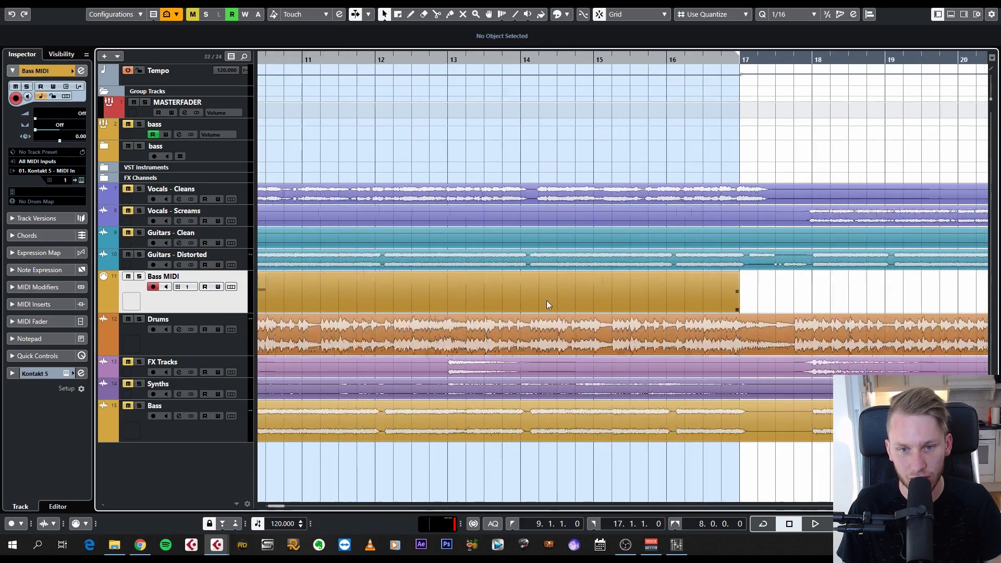
scroll(773, 302, "down", 5)
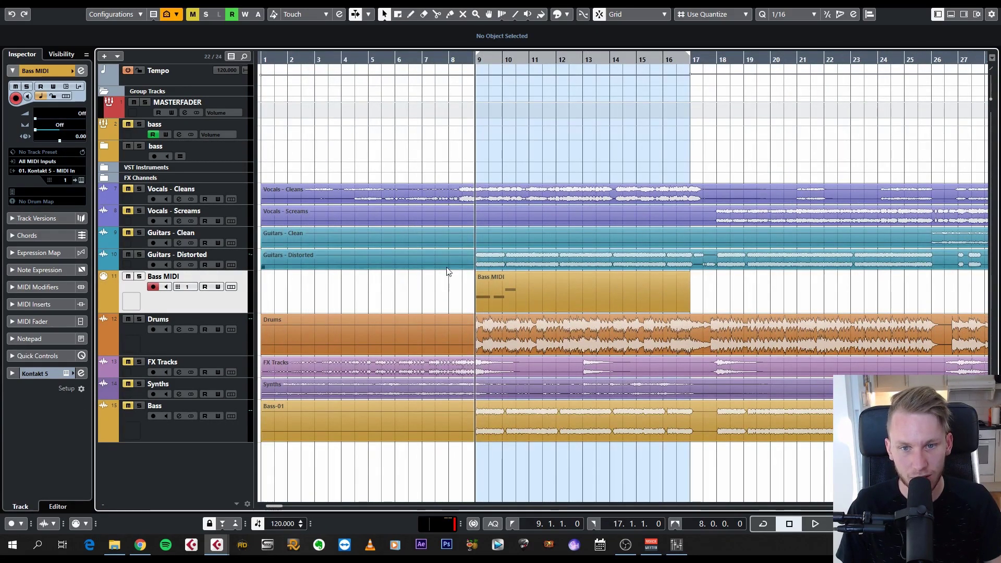
scroll(447, 271, "down", 1)
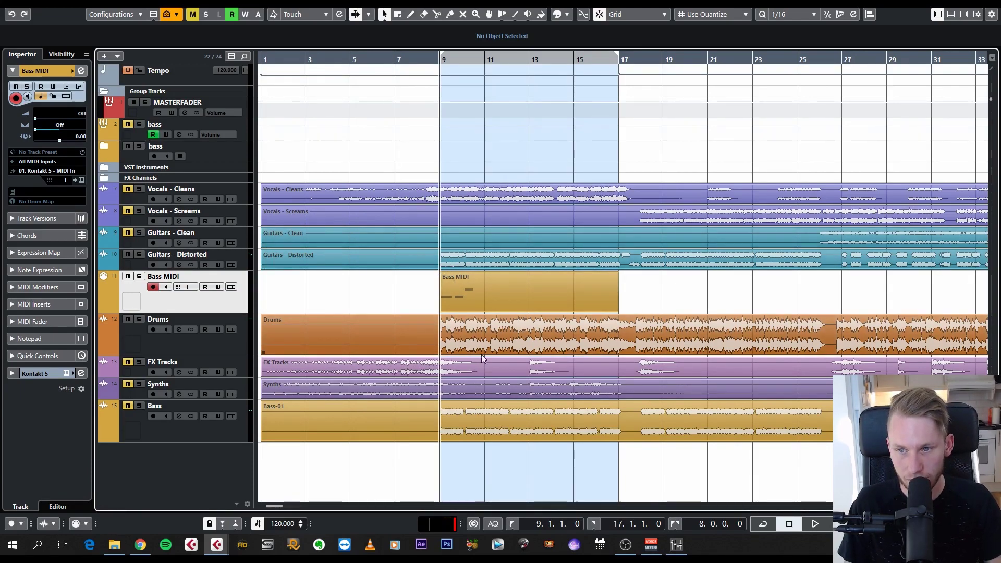
Compare the Bass-01 audio event with the Bass MIDI part across bars 9 to 17.
left_click(580, 409)
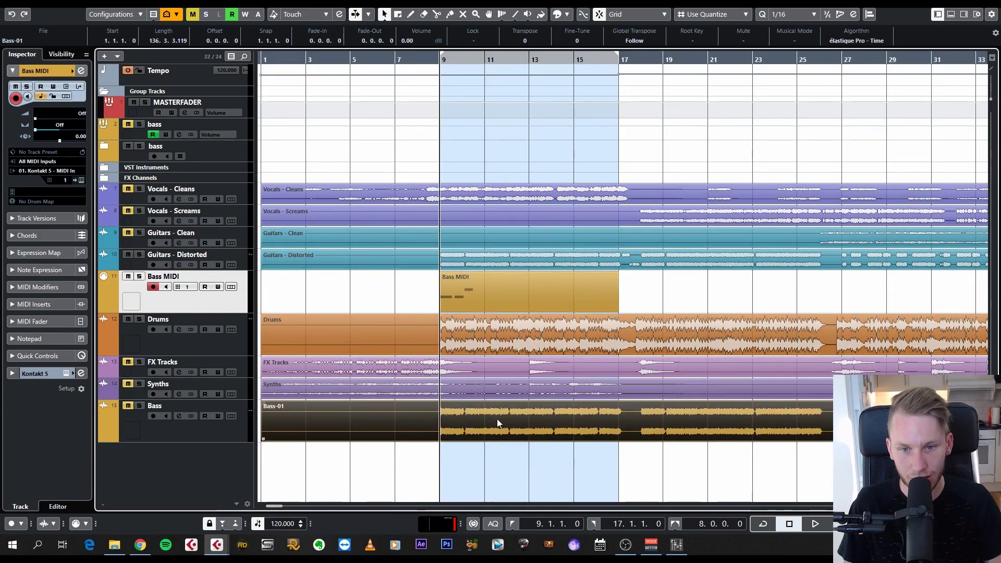
left_click(508, 467)
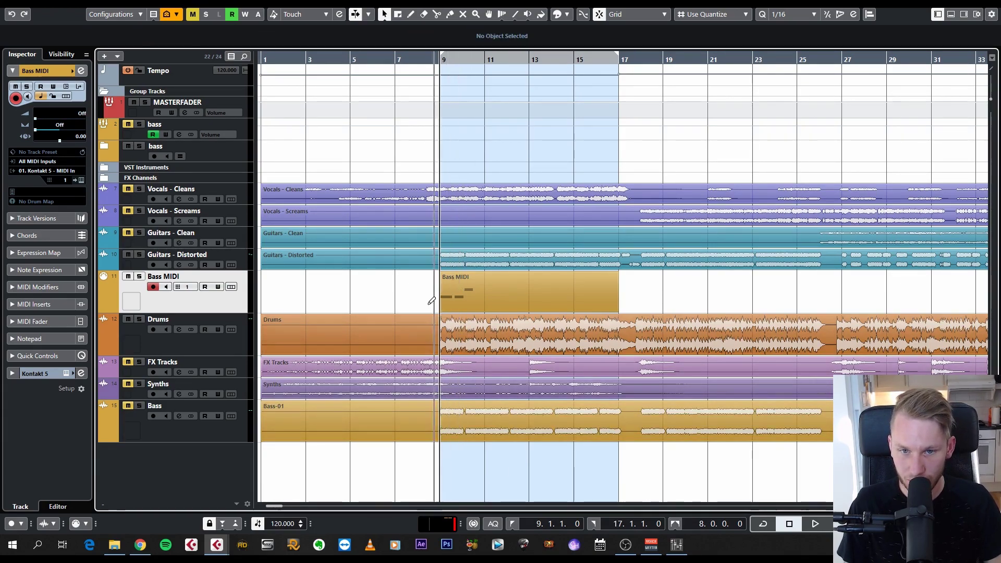
scroll(465, 424, "up", 2)
scroll(464, 421, "up", 2)
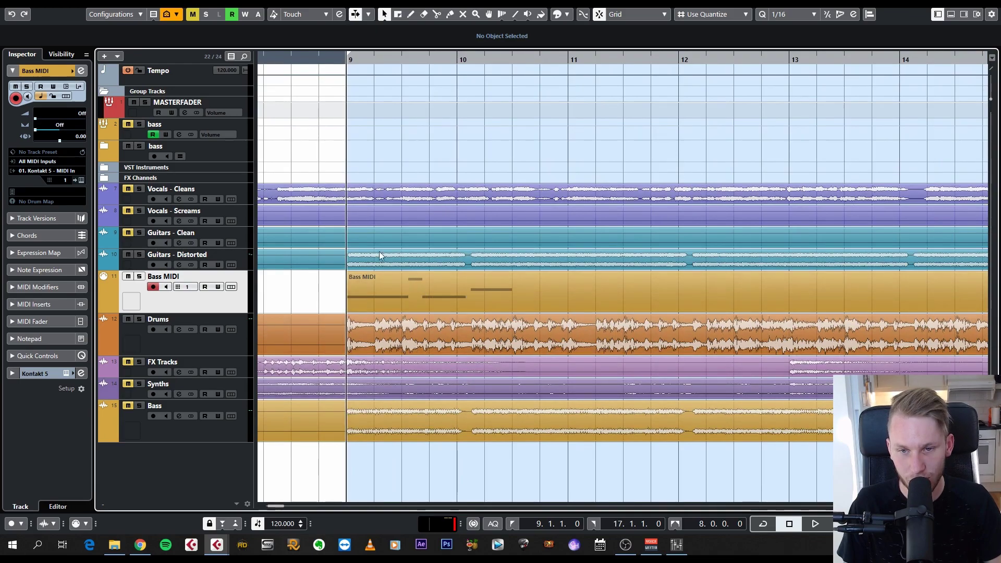
left_click_drag(386, 60, 398, 58)
scroll(401, 382, "down", 4)
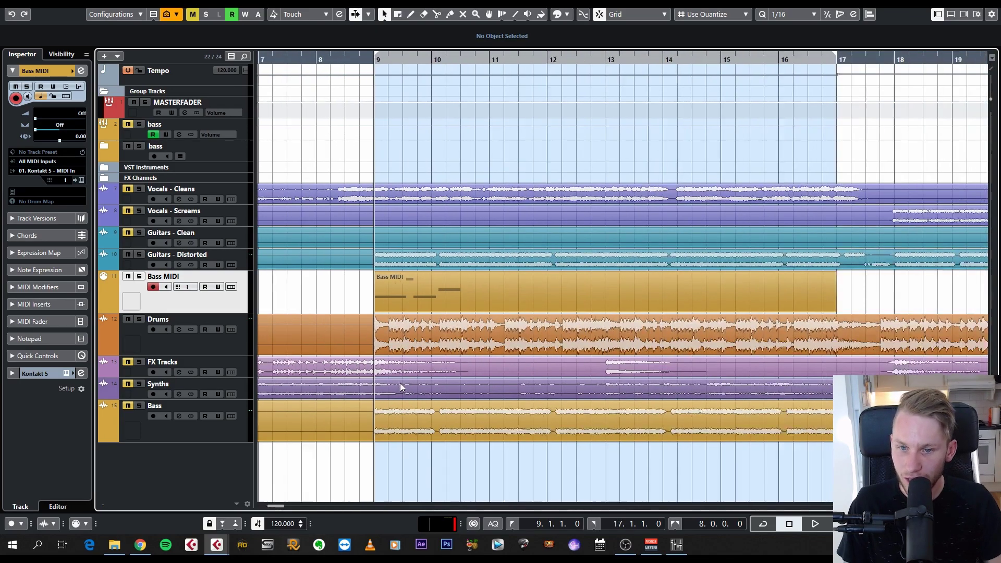
left_click_drag(412, 474, 777, 423)
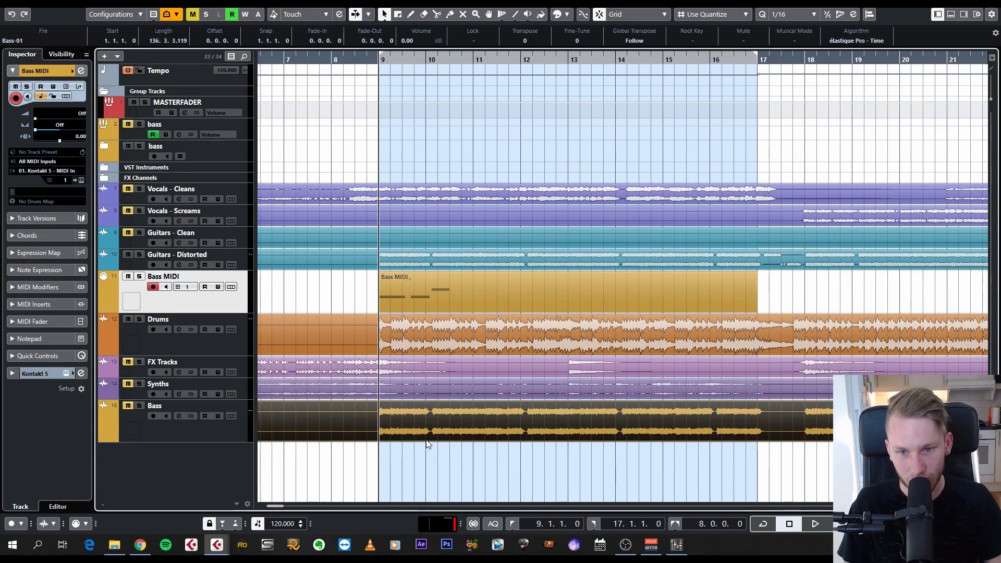
left_click(351, 286)
left_click(406, 294)
left_click(797, 297)
left_click(587, 304)
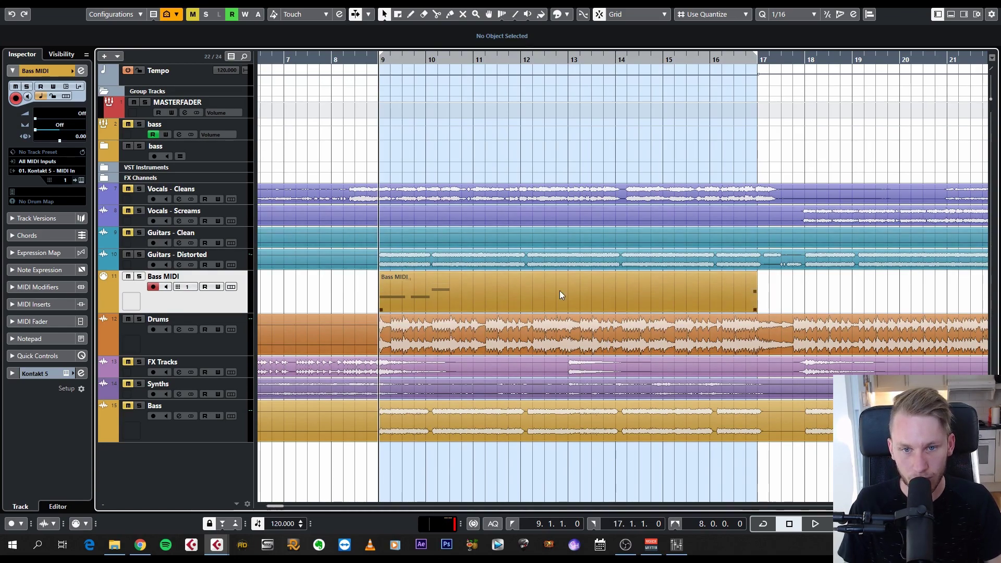
Examine how the Bass-01 audio starts at bar 1 while the Bass MIDI part starts at bar 9.
key("g")
key("g")
key("g")
left_click(423, 423)
left_click(541, 464)
left_click(345, 412)
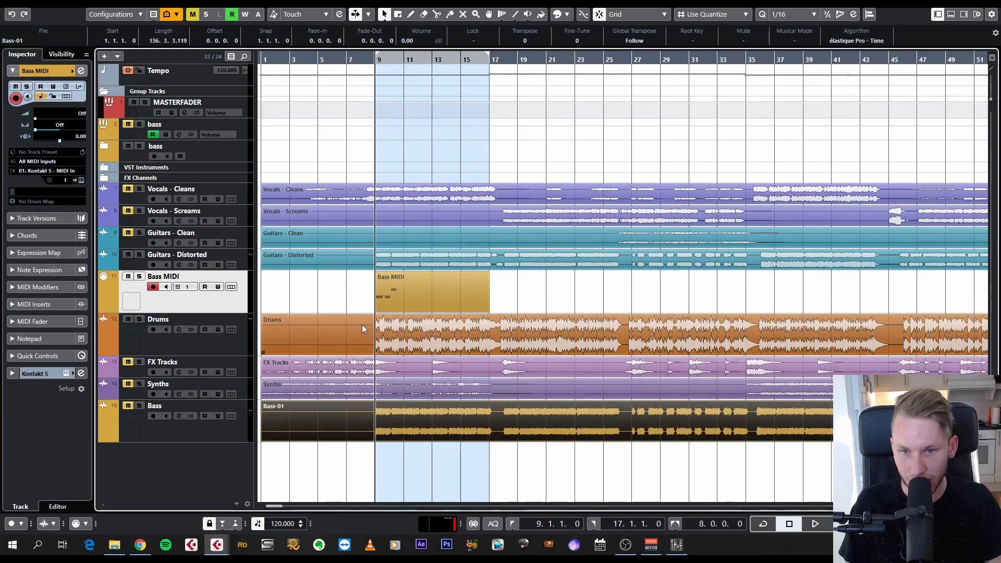
left_click(396, 295)
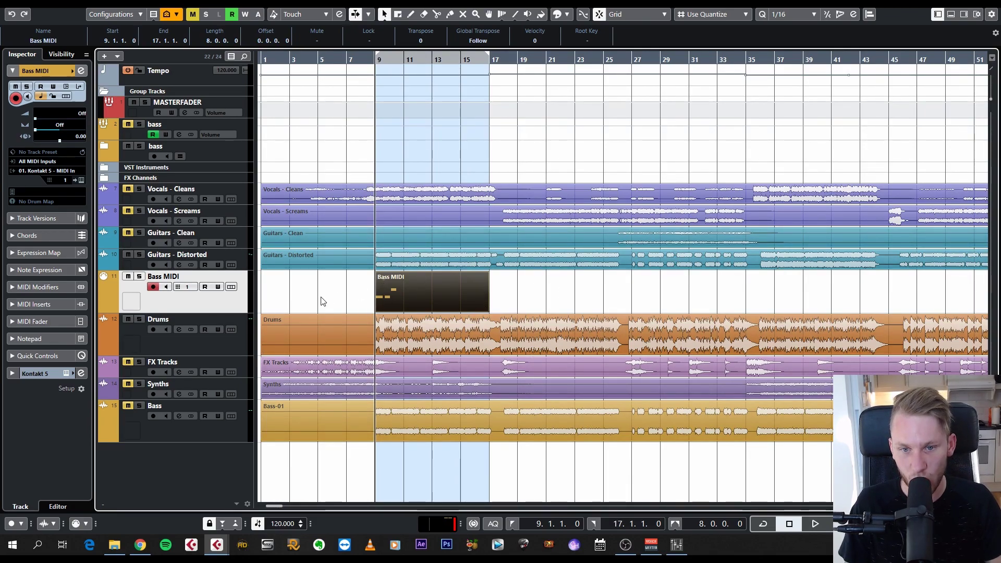
left_click(420, 417)
left_click(290, 296)
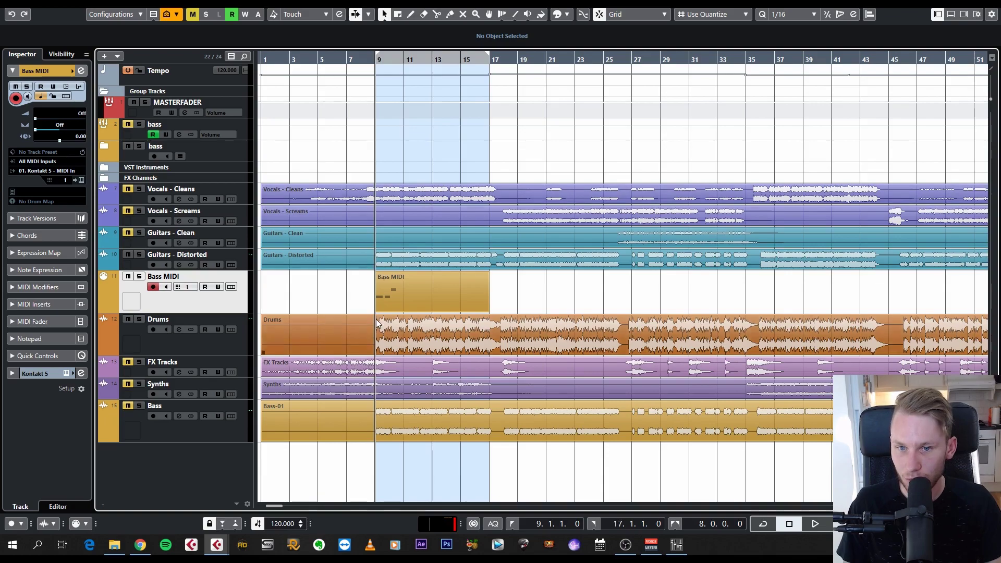
Listen to the Bass audio track in solo from bar 9, and return the playhead to bar 9.
scroll(417, 298, "up", 5)
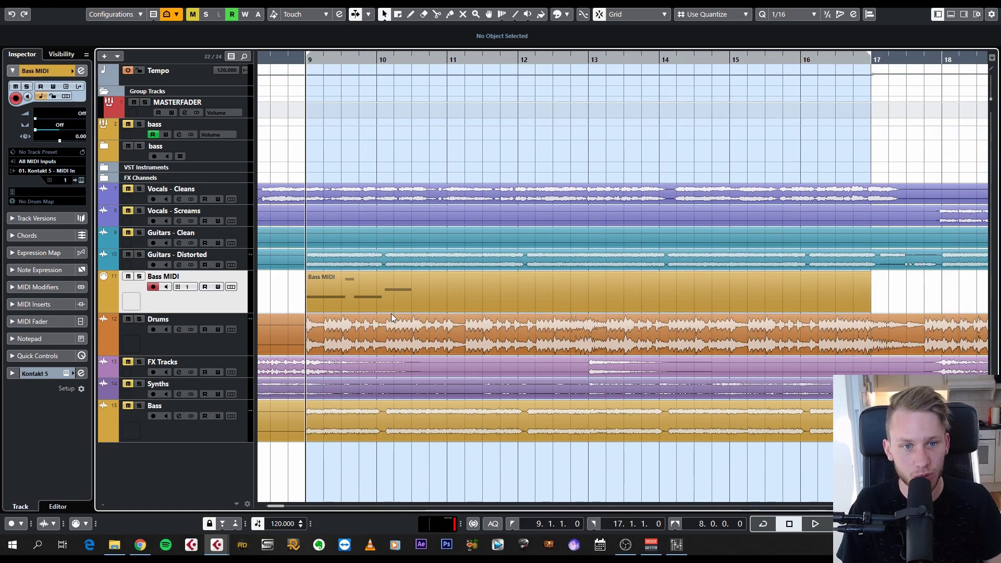
left_click(189, 433)
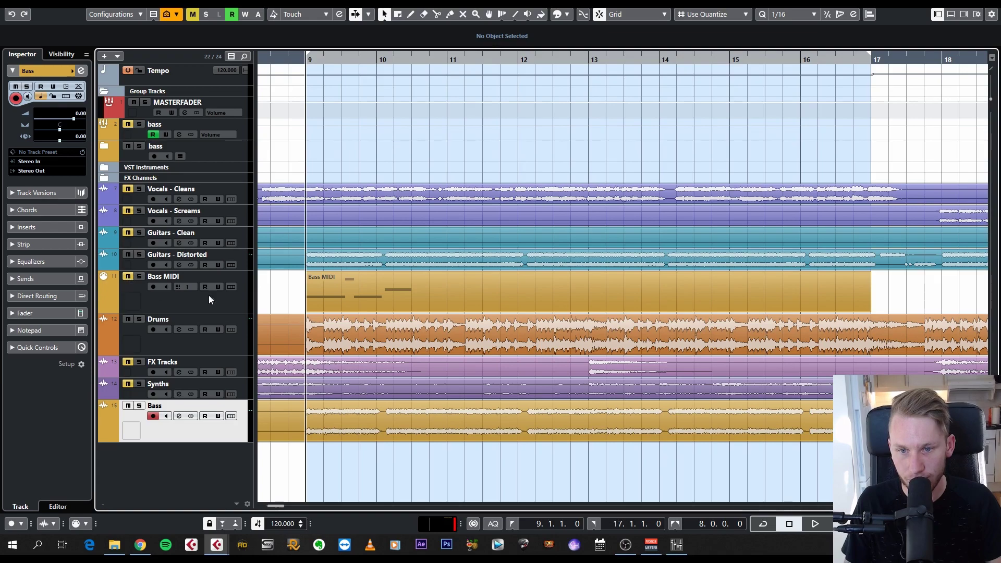
key("space")
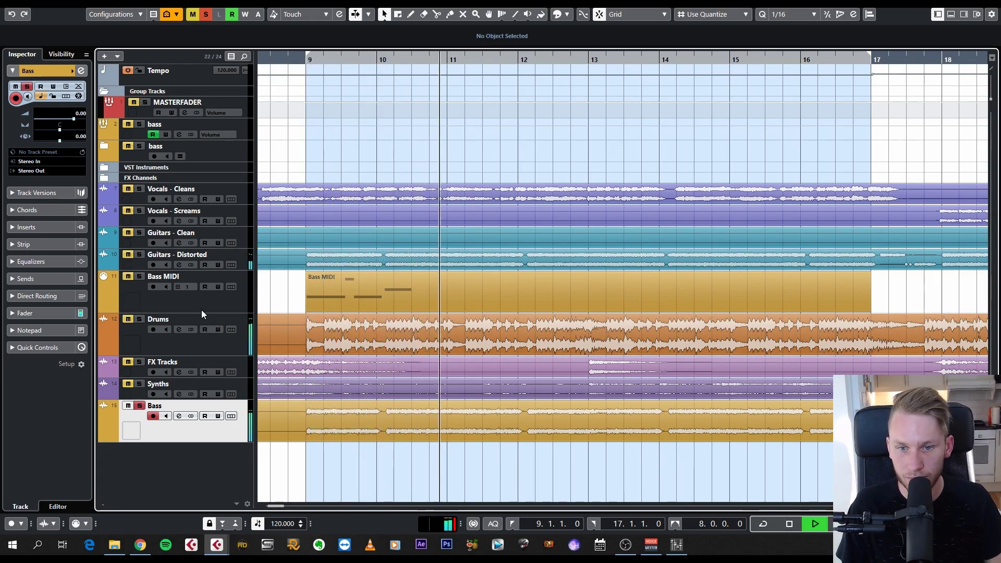
key("space")
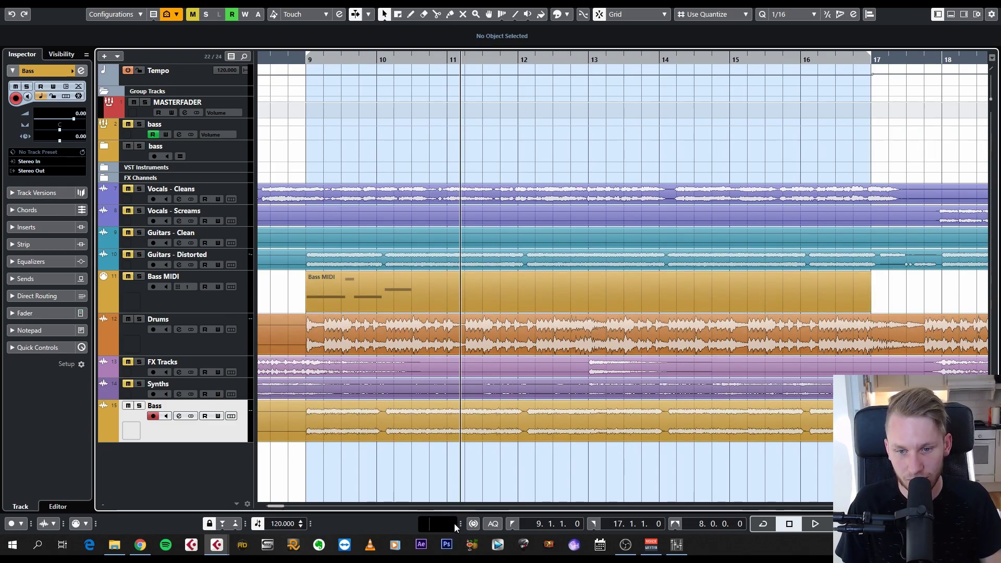
scroll(414, 405, "down", 4)
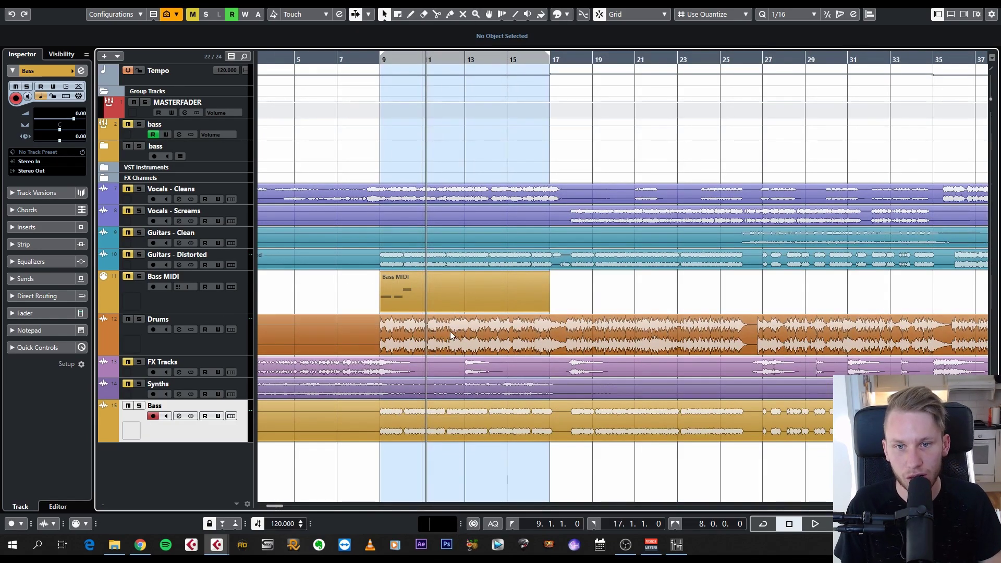
scroll(408, 291, "up", 5)
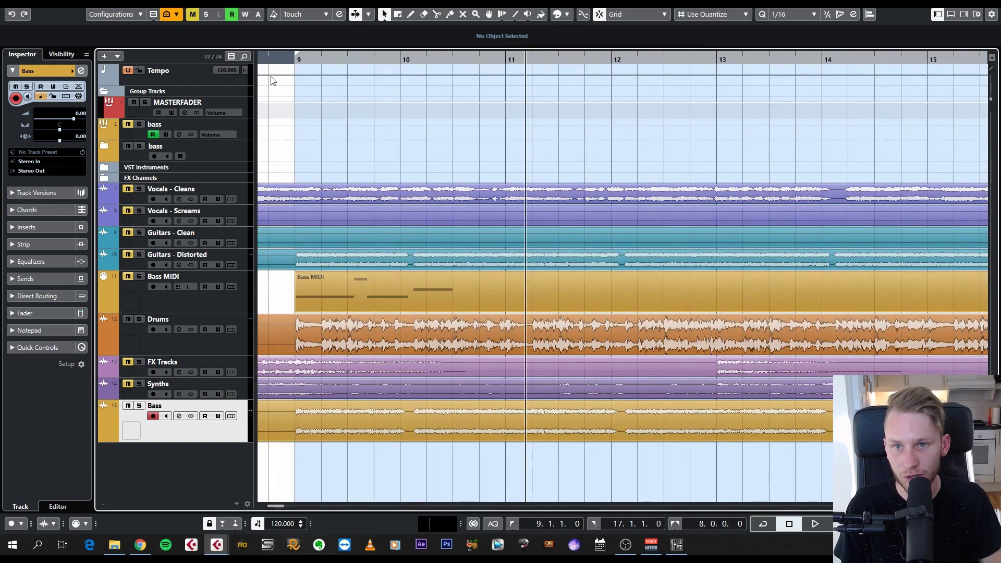
left_click(295, 59)
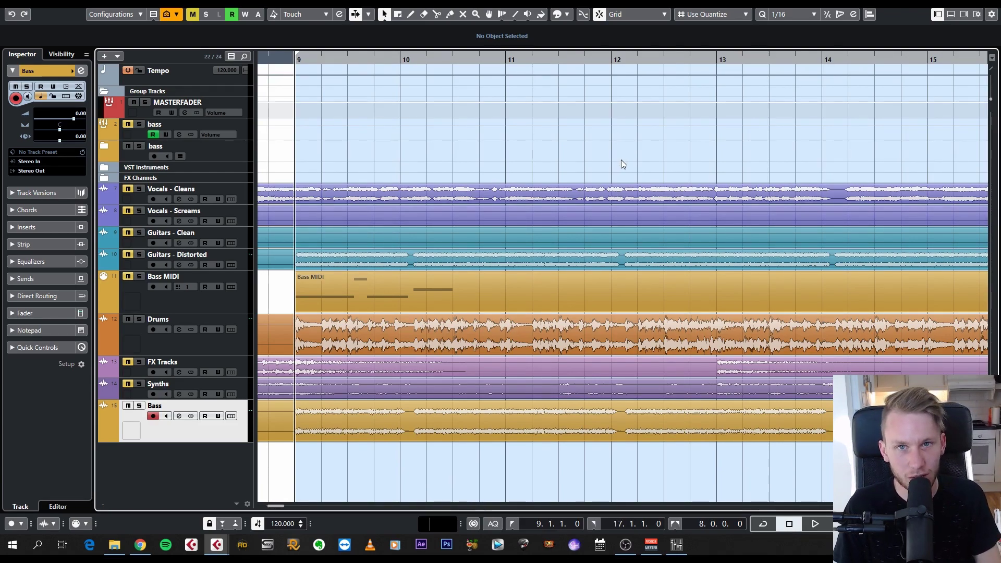
scroll(393, 271, "down", 3)
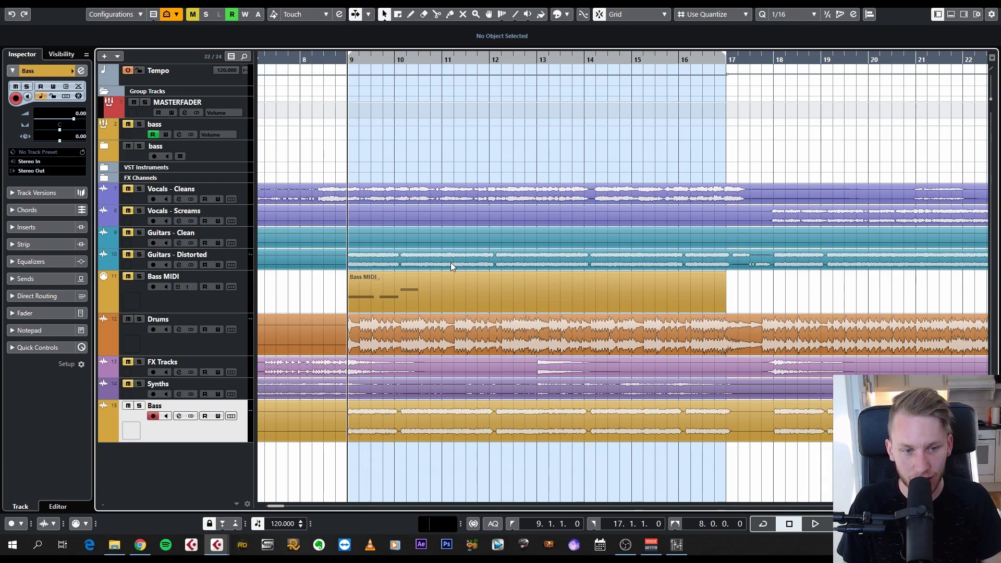
left_click(533, 296)
scroll(533, 296, "left", 2)
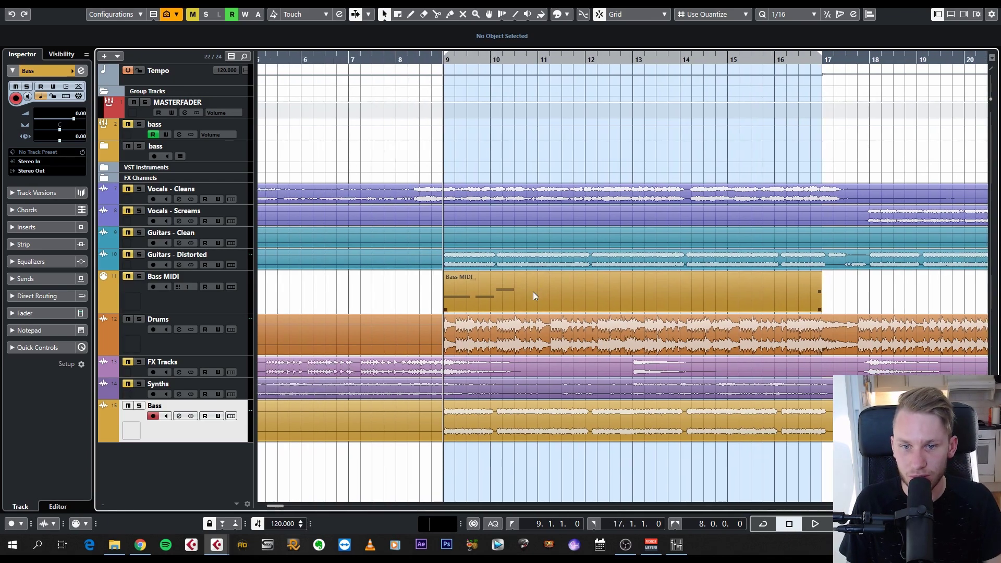
scroll(589, 294, "up", 3)
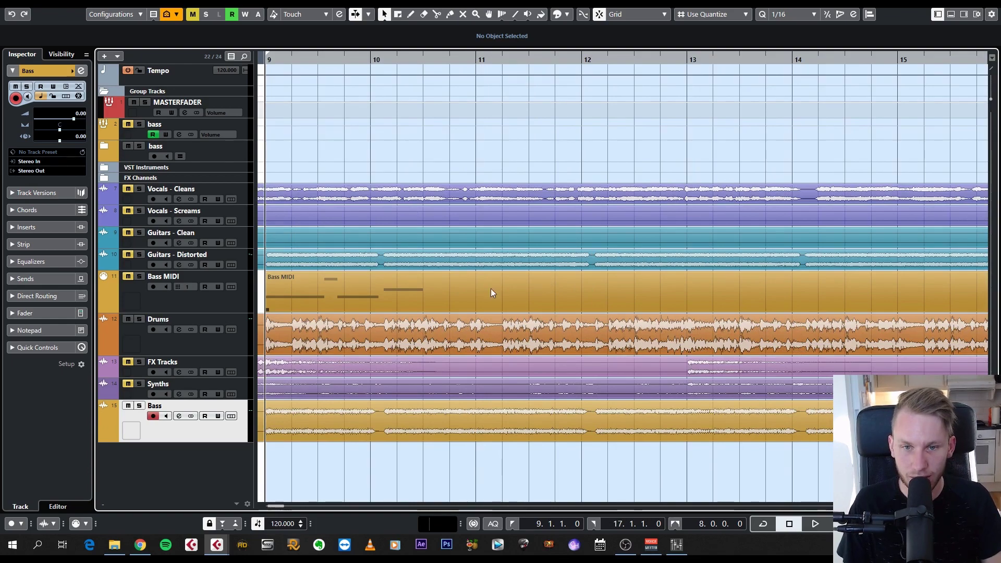
scroll(547, 299, "left", 3)
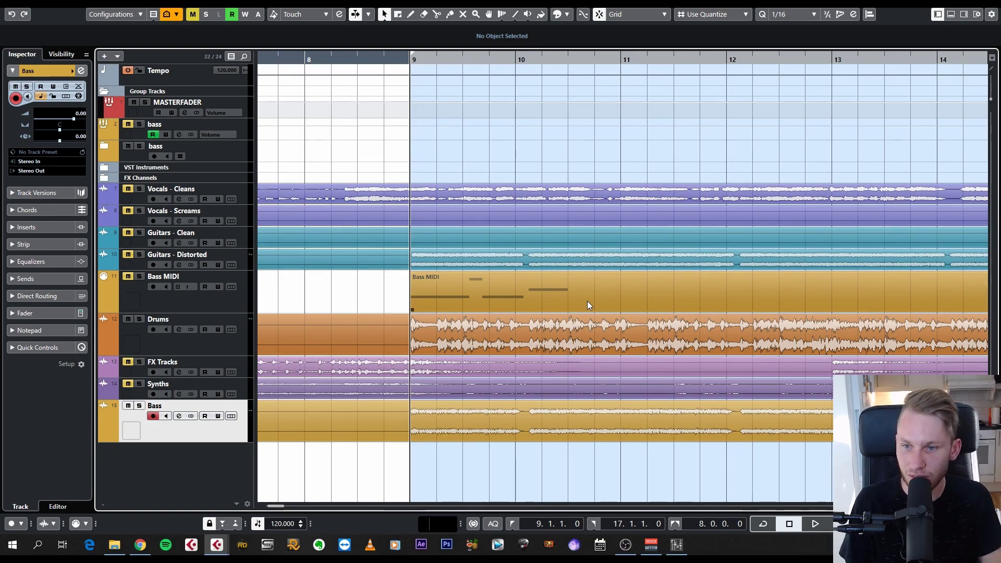
scroll(469, 302, "down", 5, "ctrl")
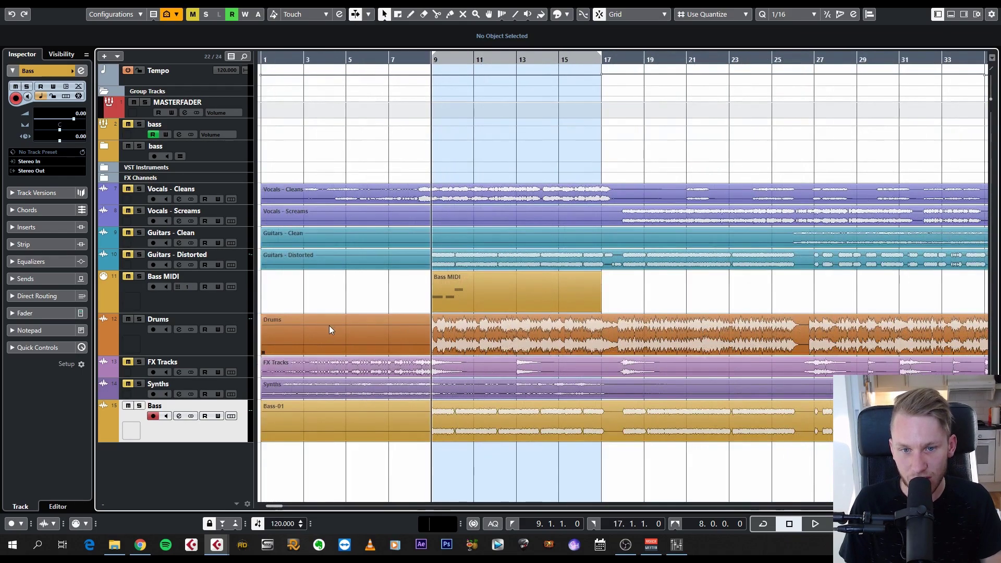
Solo the FX Tracks track and listen to it from bar 9 and around bar 18.
left_click(152, 368)
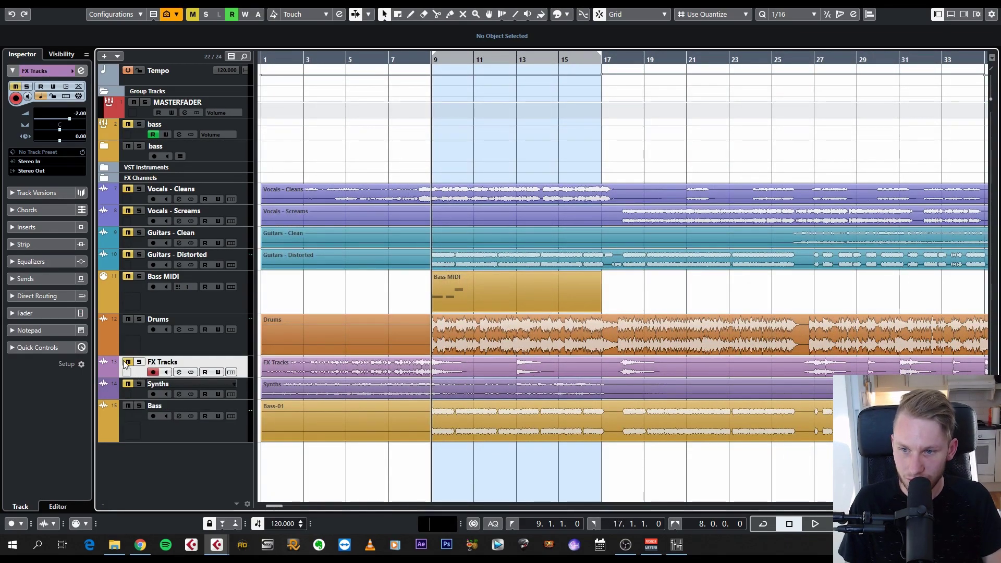
left_click(139, 361)
scroll(521, 318, "up", 3, "ctrl")
key("space")
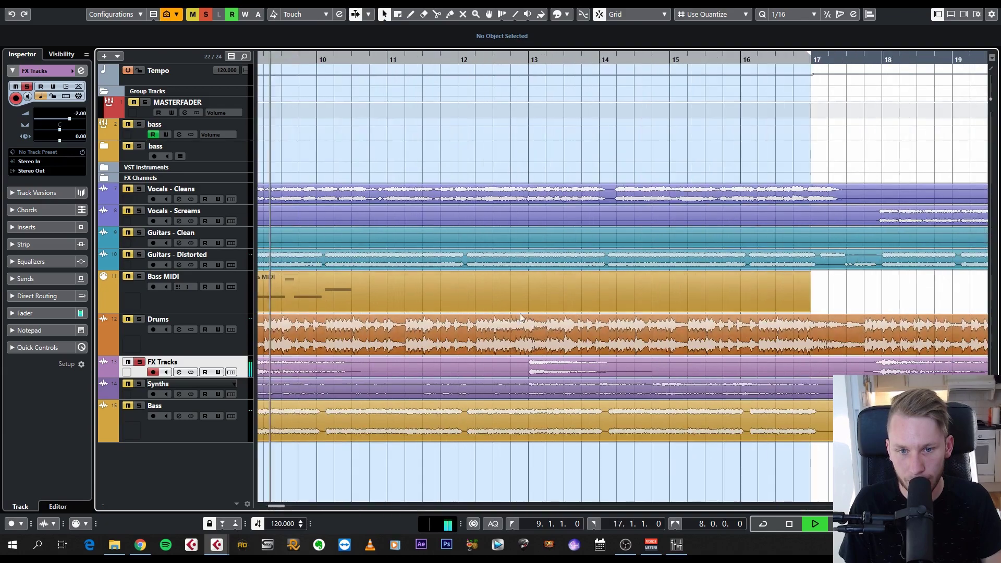
left_click(516, 104)
scroll(651, 235, "right", 4)
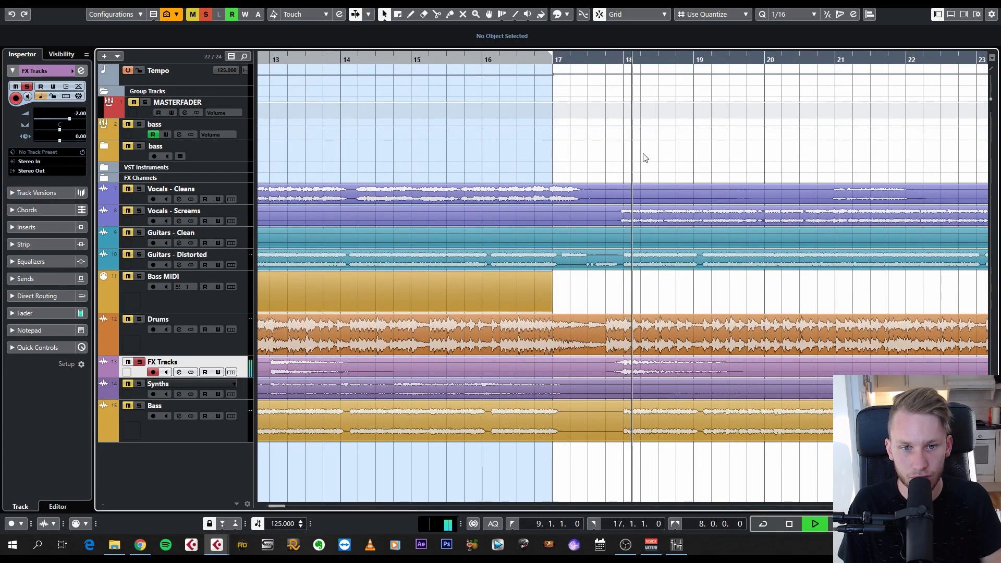
key("space")
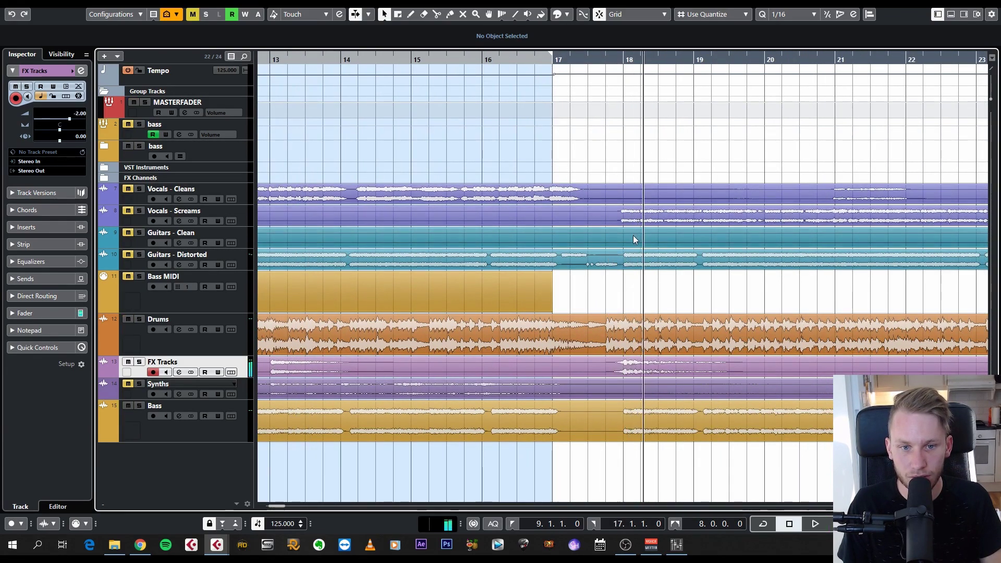
scroll(633, 235, "down", 6, "ctrl")
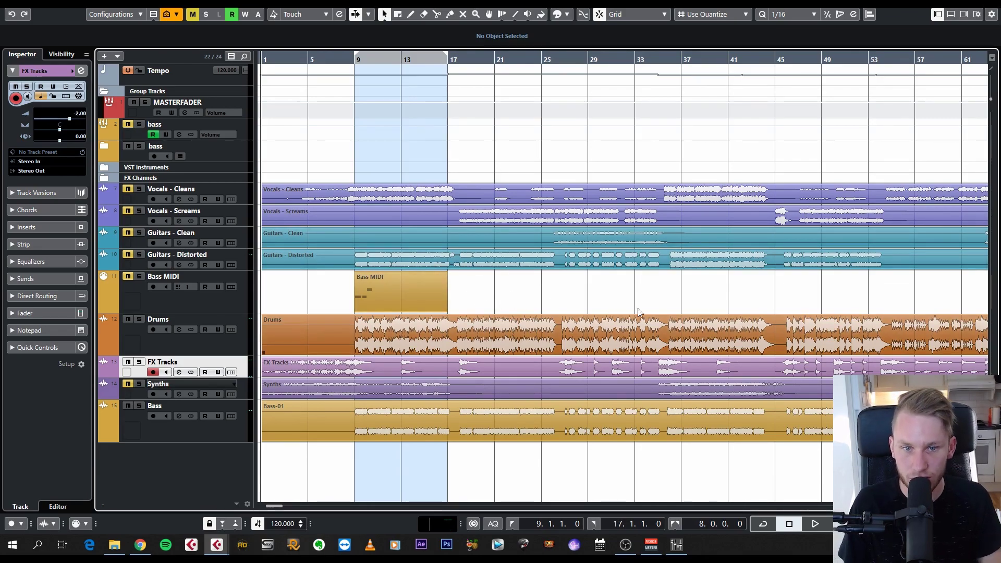
scroll(428, 295, "up", 3)
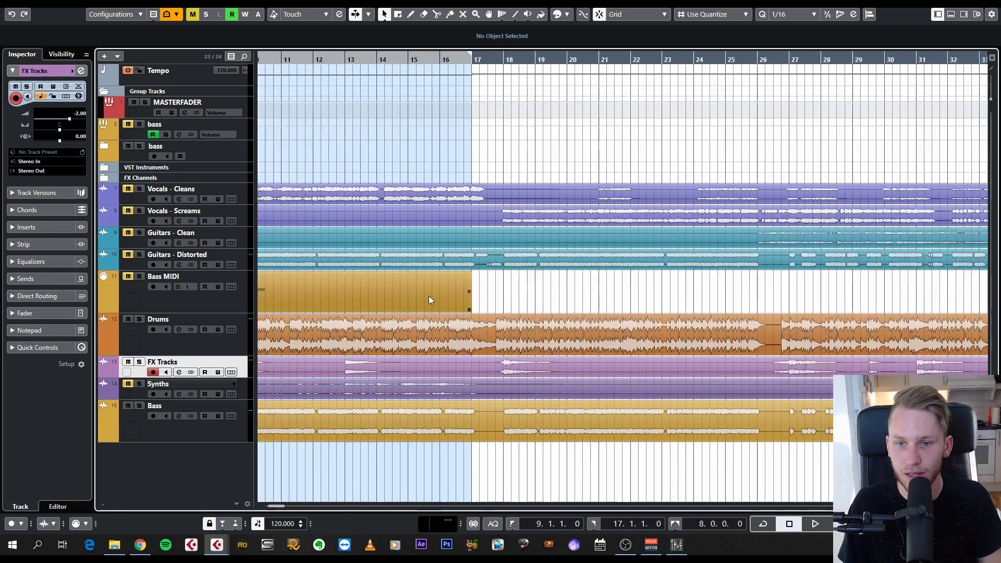
scroll(429, 300, "up", 1)
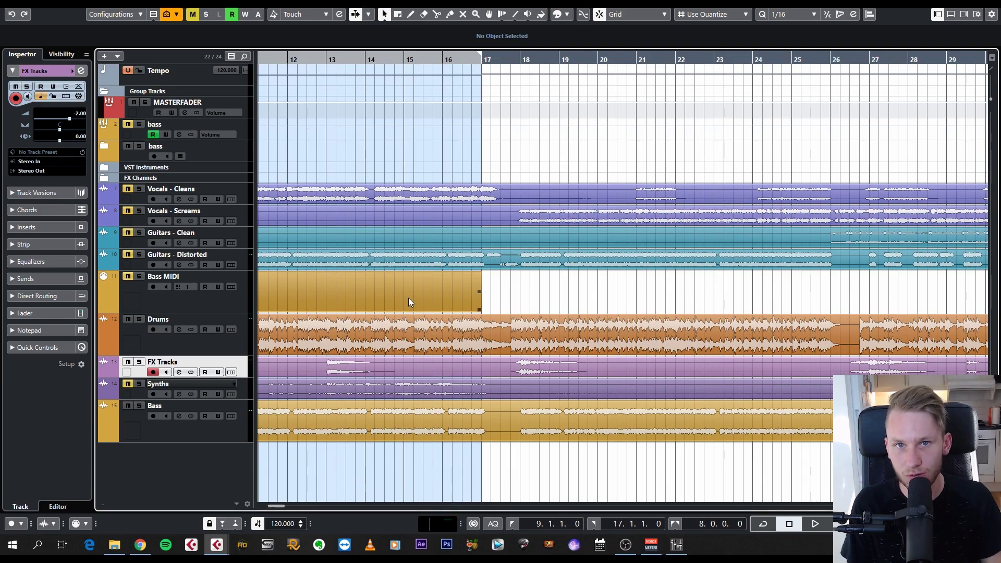